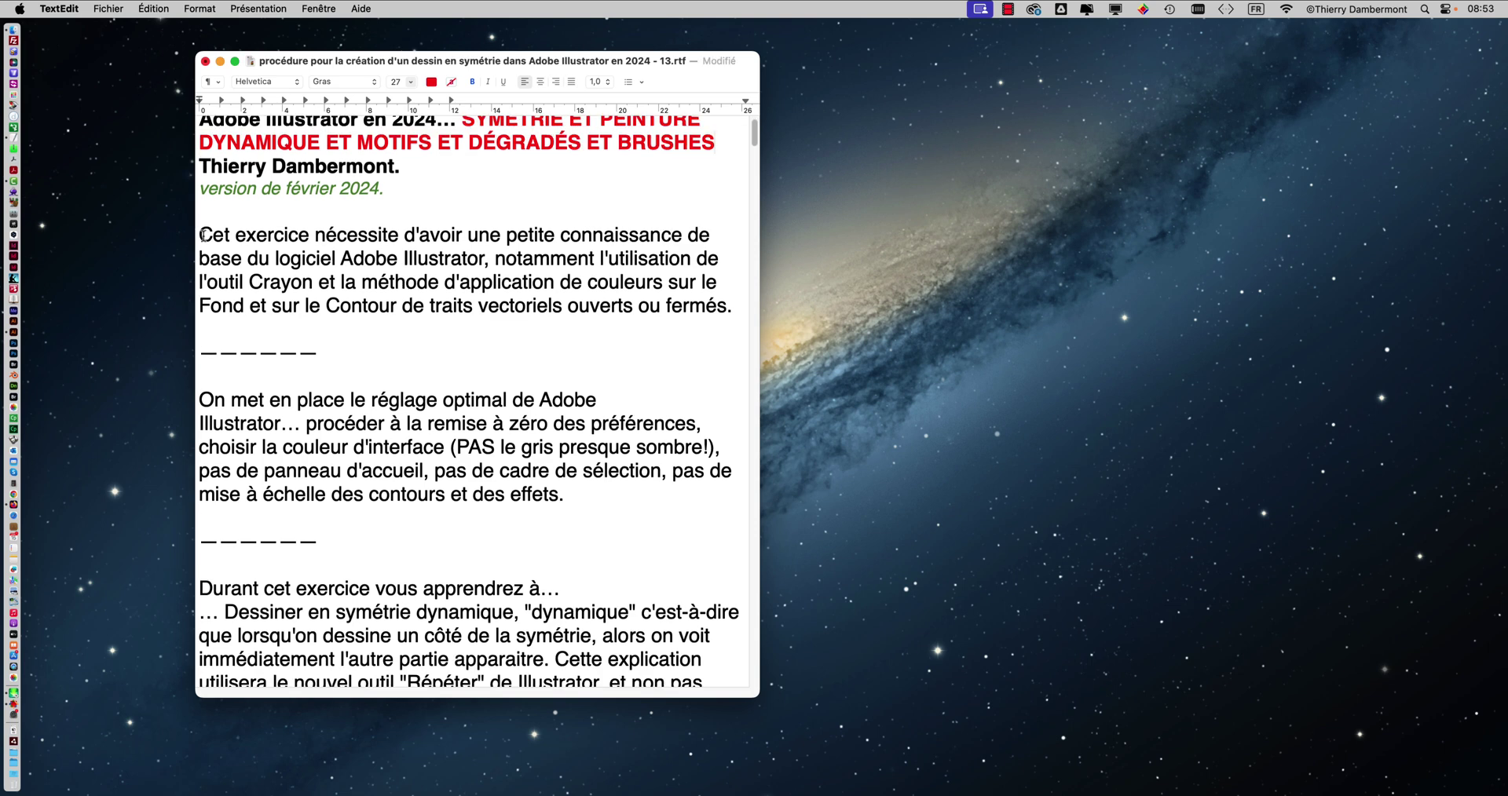
- Read through the exercise prerequisites, the optimal Illustrator settings paragraph and the list of what the exercise teaches
left_click_drag(201, 235, 686, 235)
double_click(328, 259)
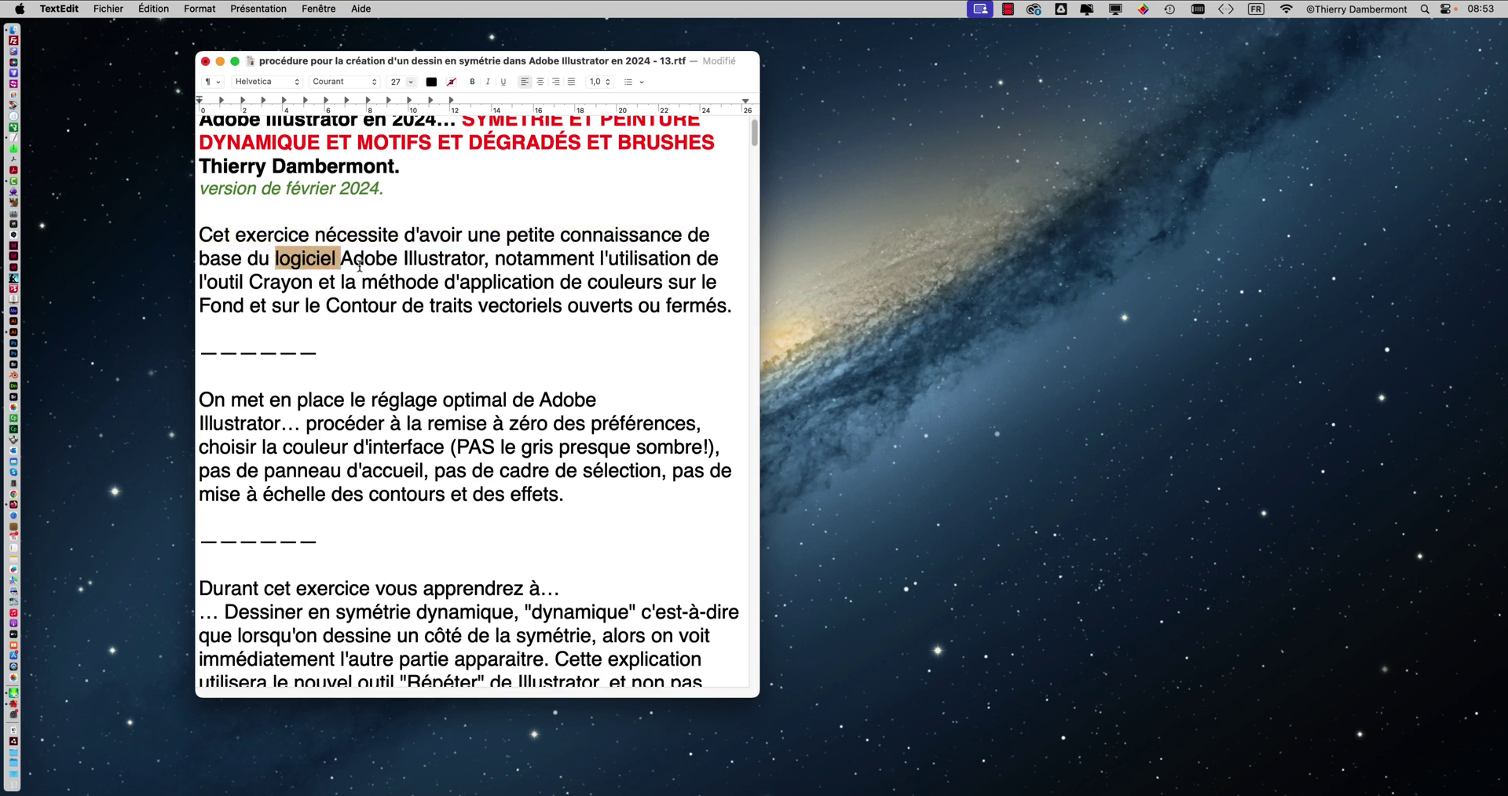
left_click_drag(328, 258, 702, 304)
left_click(550, 259)
left_click(420, 284)
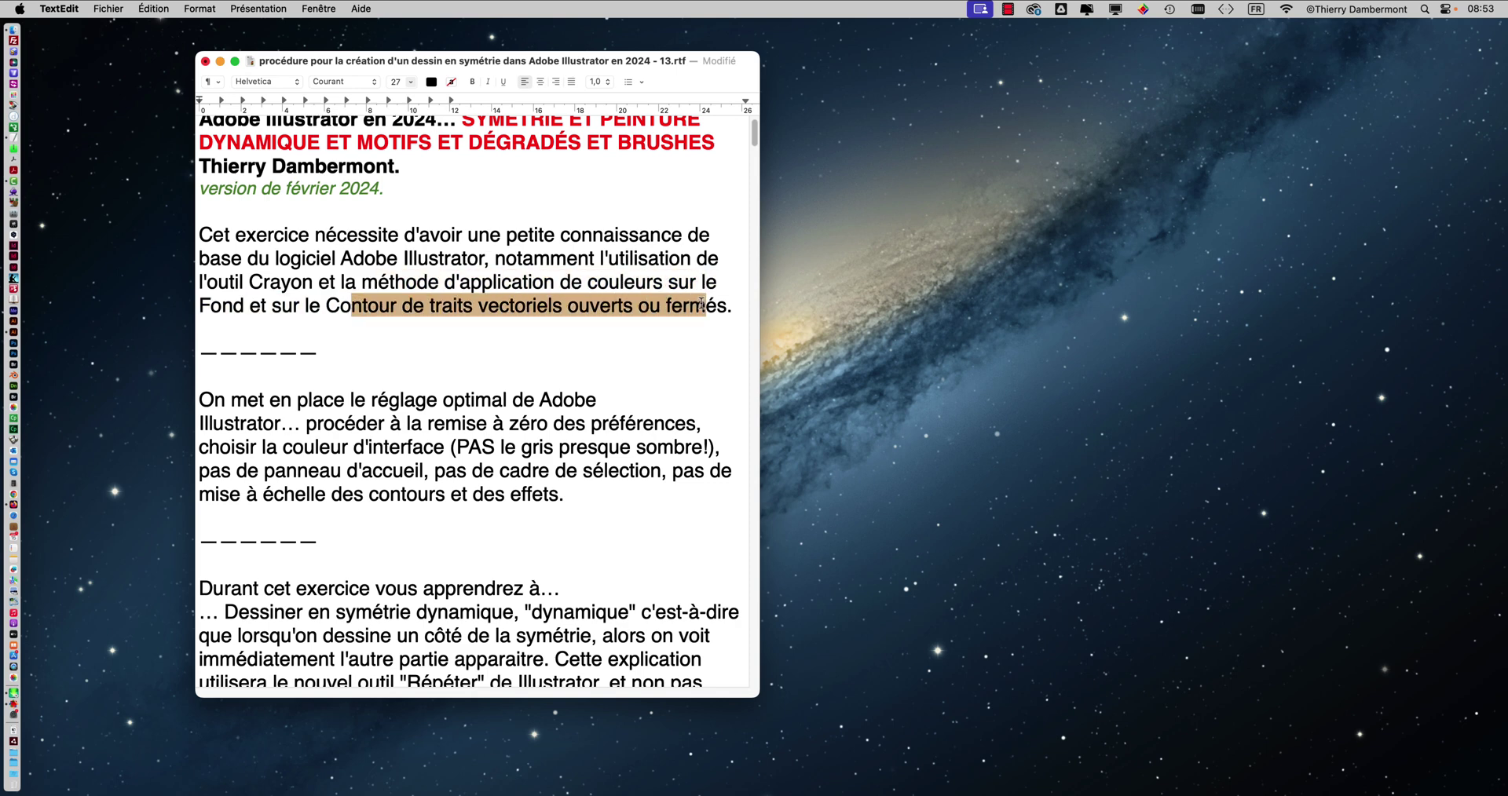
scroll(699, 302, "down", 5)
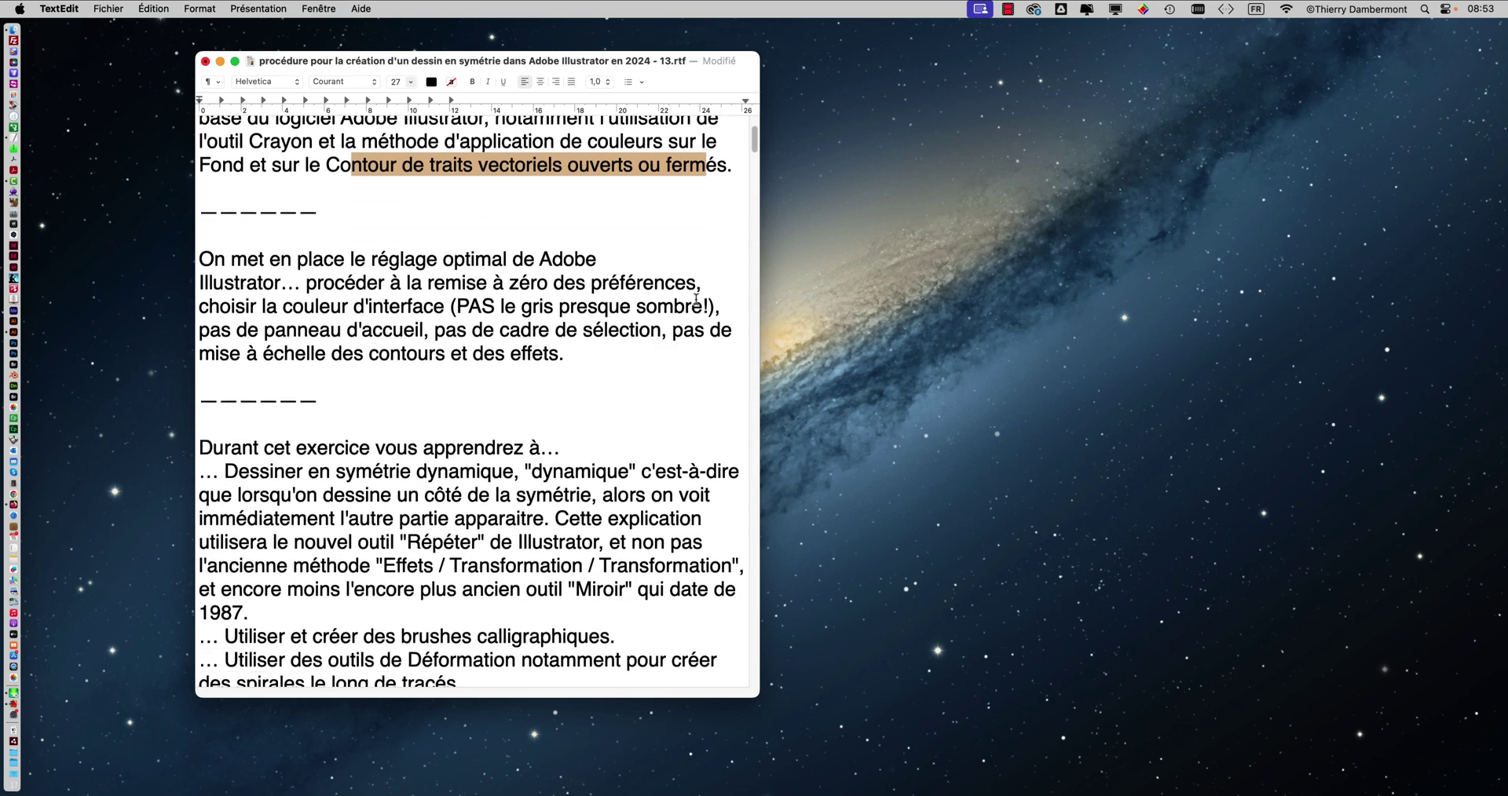
scroll(696, 299, "down", 3)
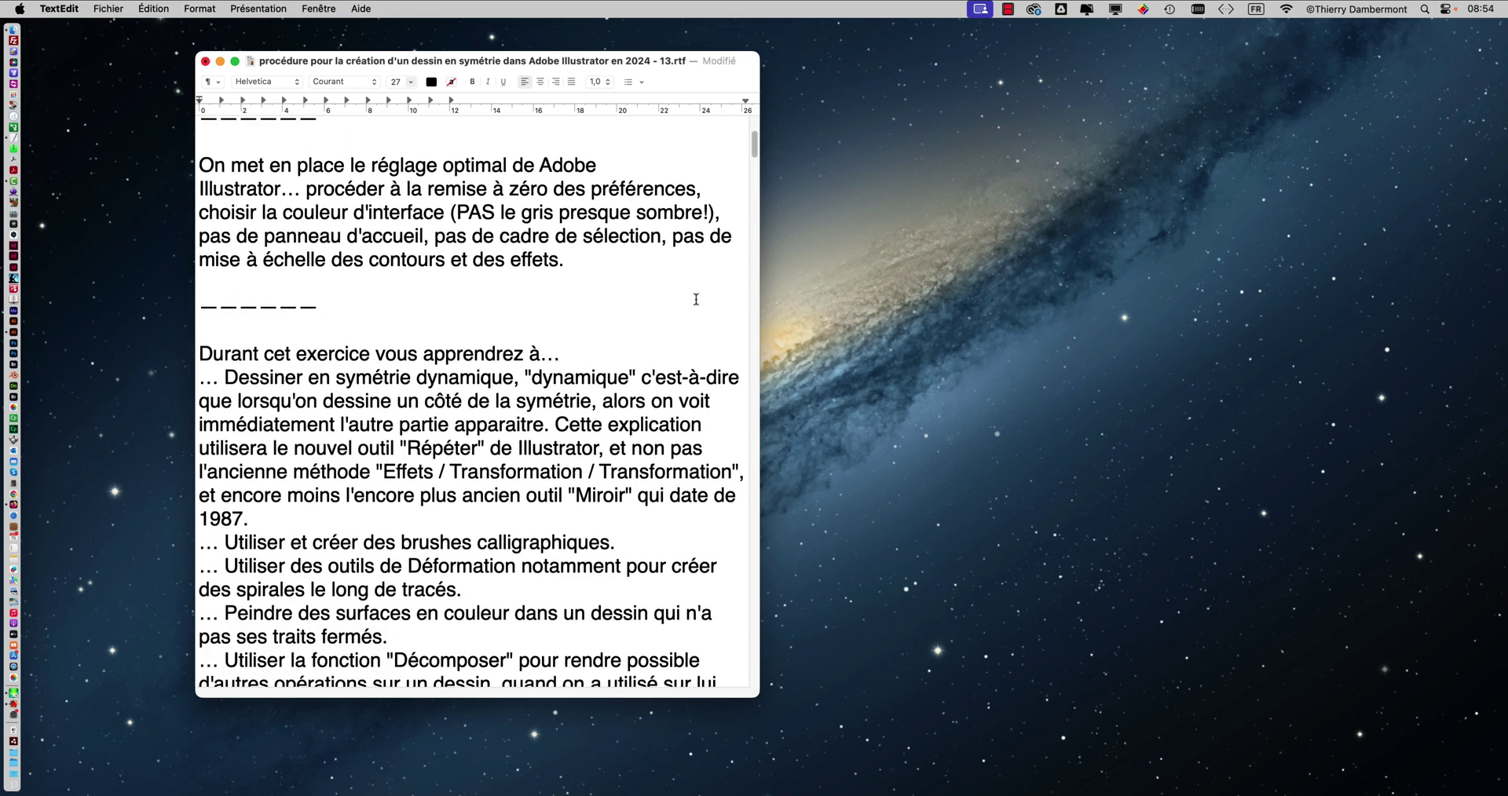
- Make the phrase "On met en place le réglage optimal de Adobe Illustrator" bold in the procedure text
scroll(696, 299, "up", 1)
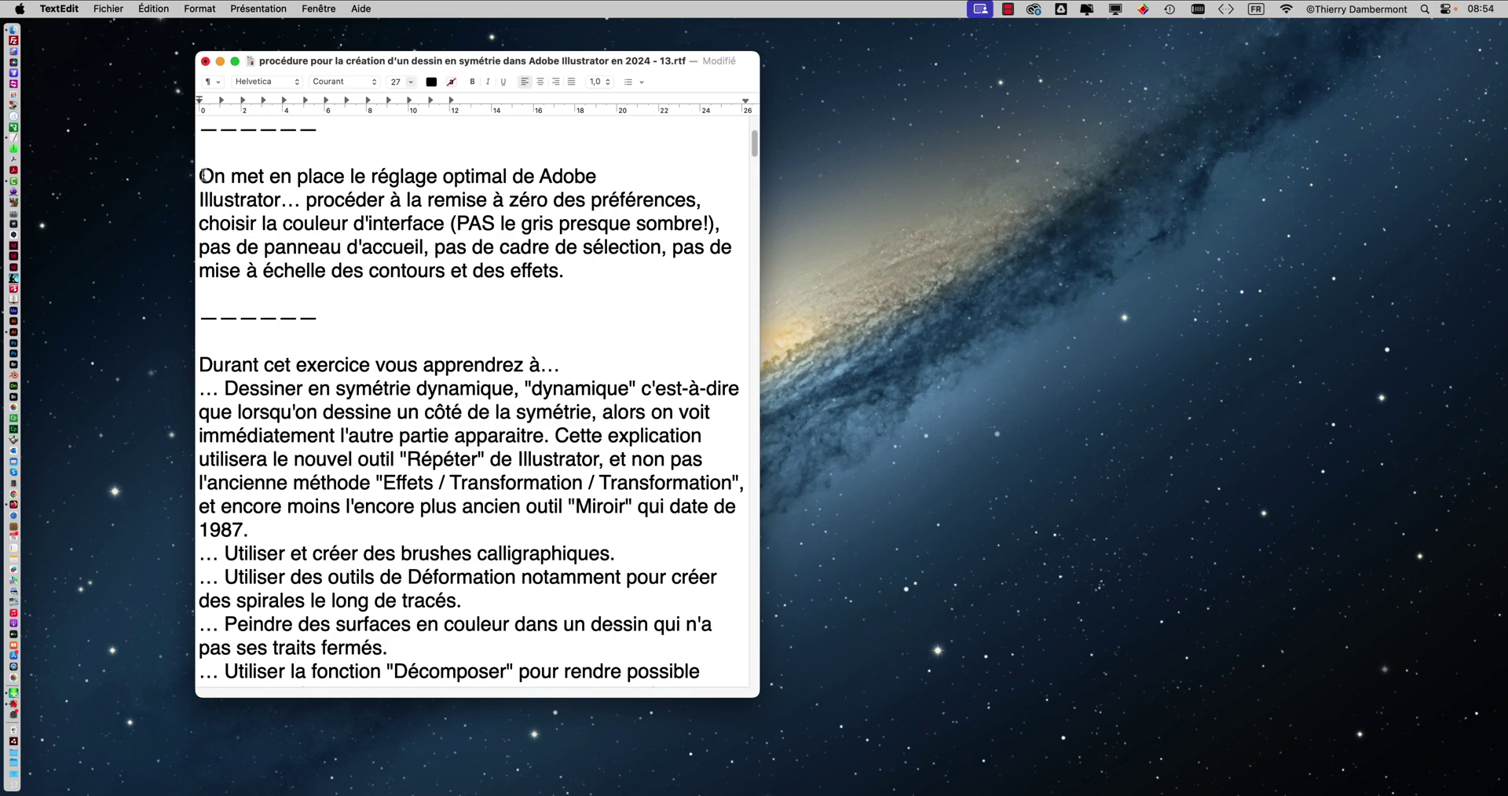
left_click_drag(201, 176, 707, 202)
key("super+b")
left_click(346, 199)
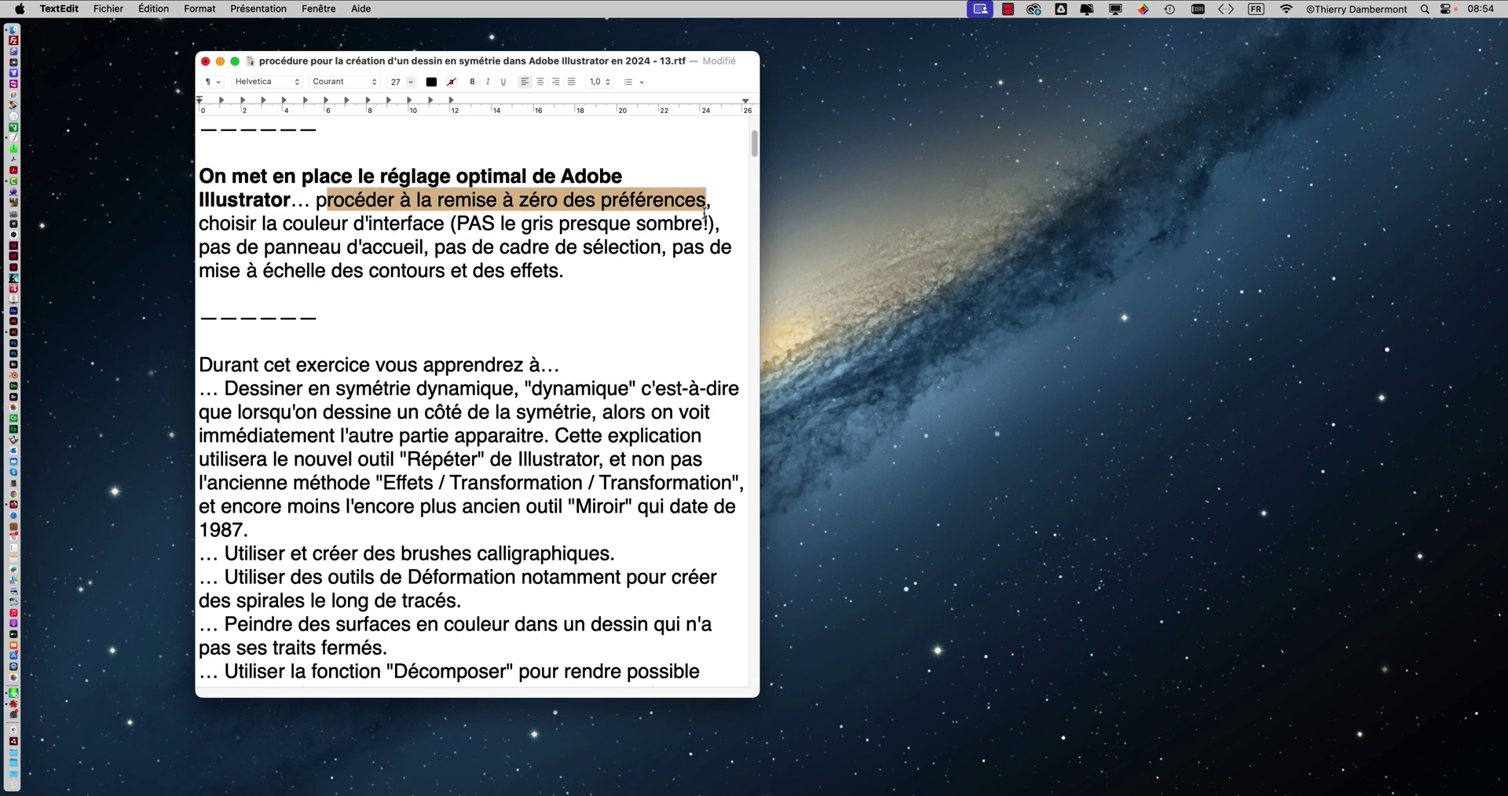
- Switch to Illustrator, hide the other applications, and reset its preferences from the General settings with an immediate restart
key("super+Tab")
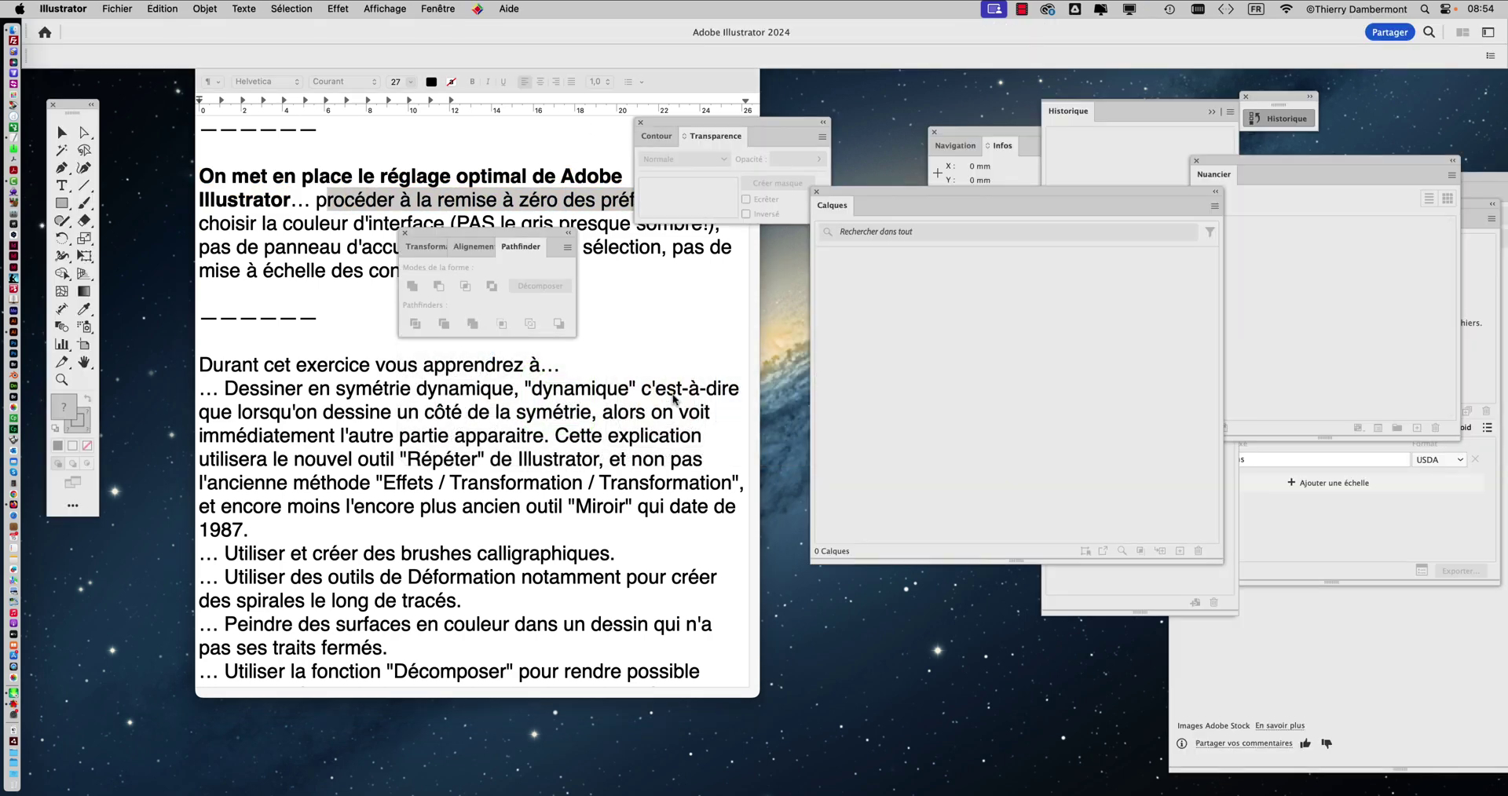
key("super+alt+h")
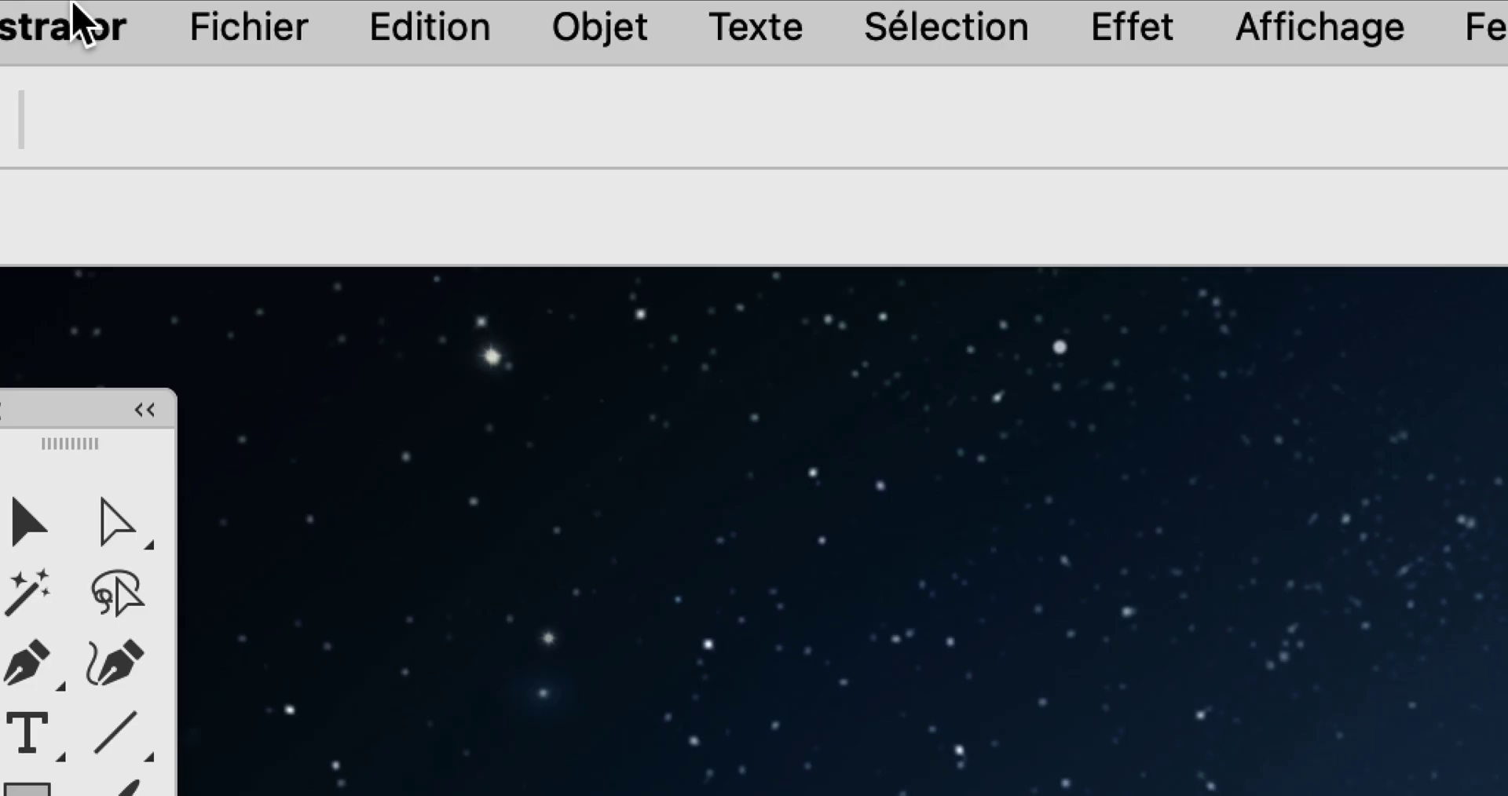
left_click(32, 24)
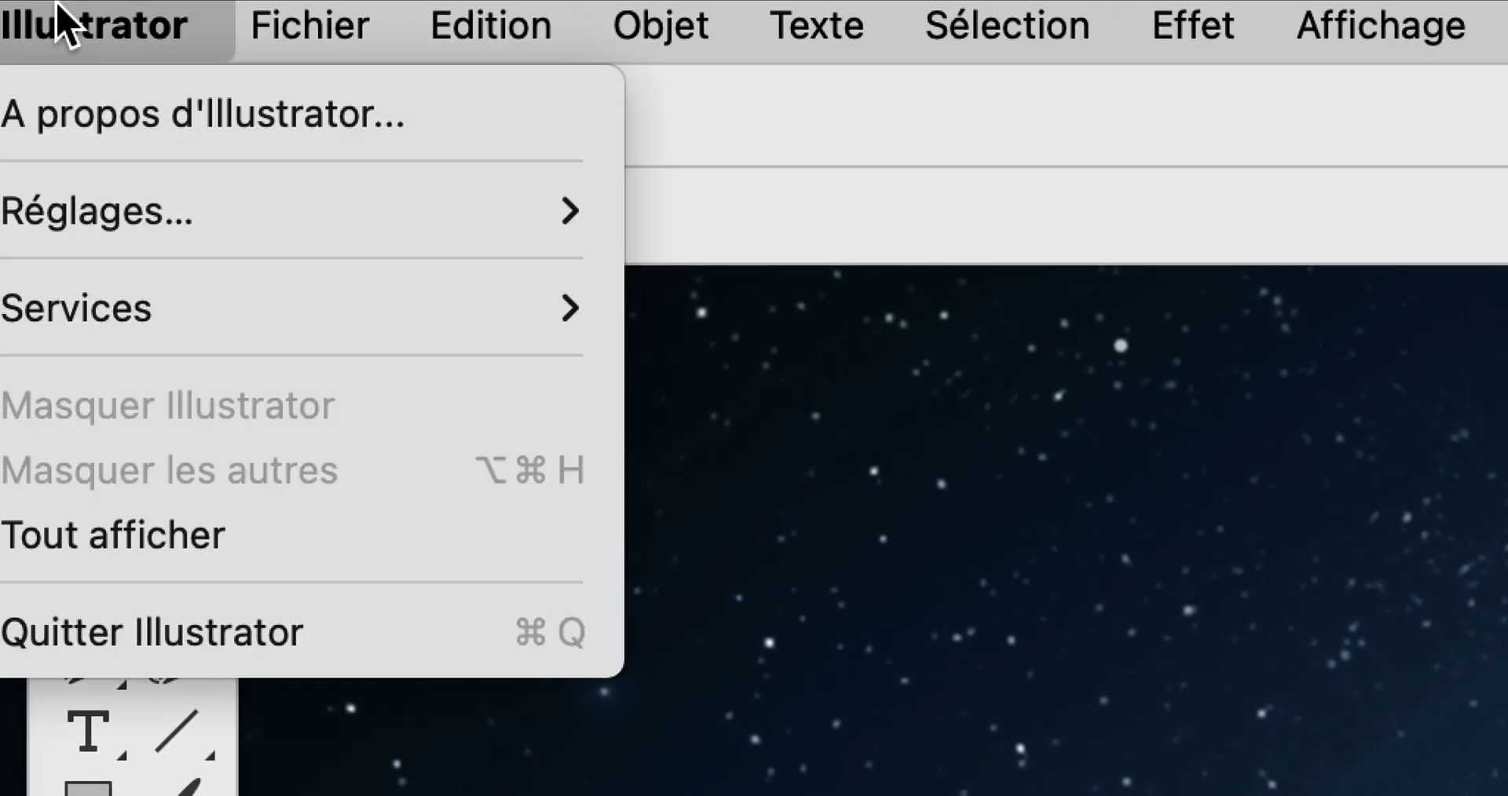
mouse_move(32, 219)
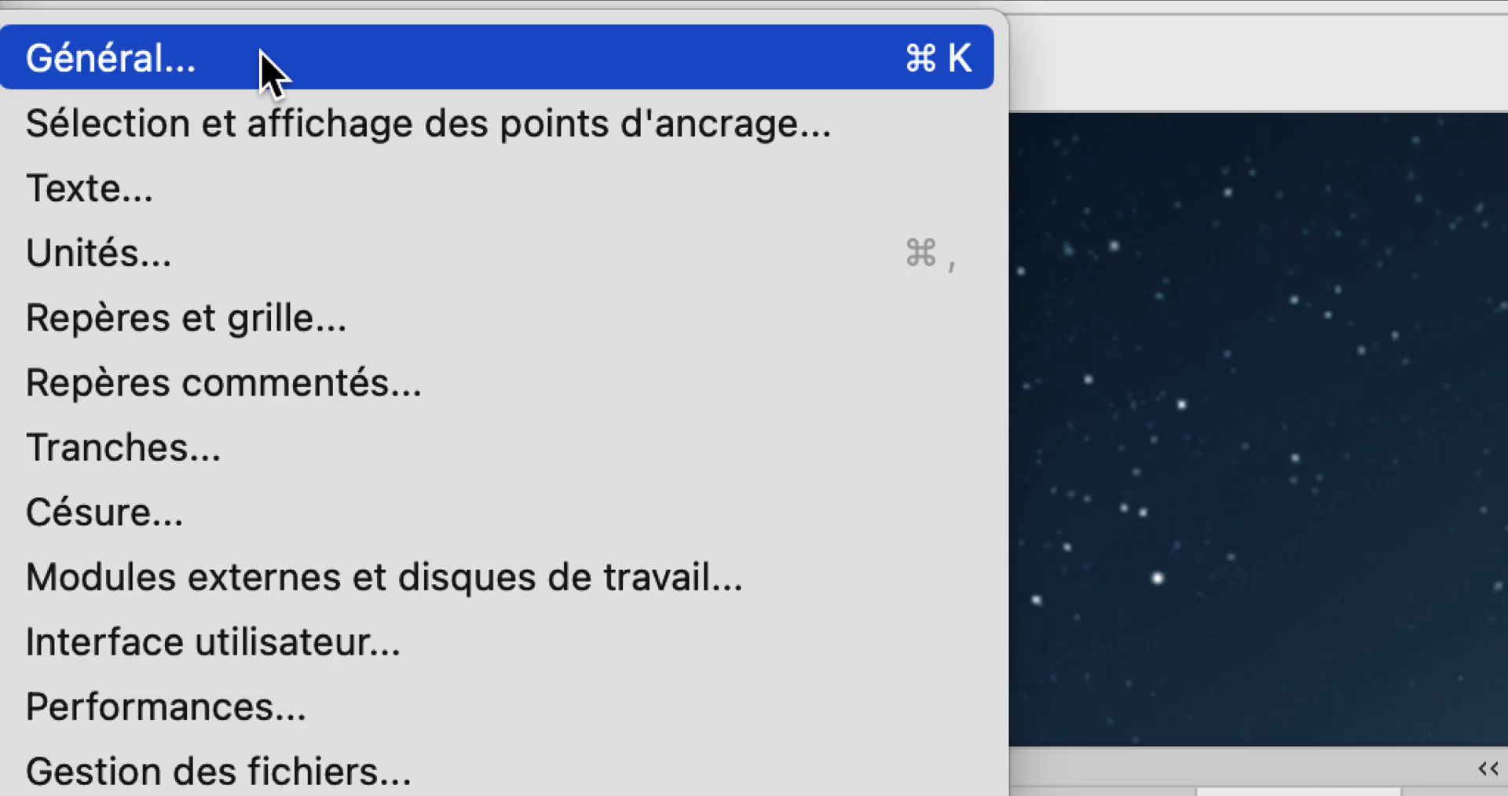
left_click(261, 53)
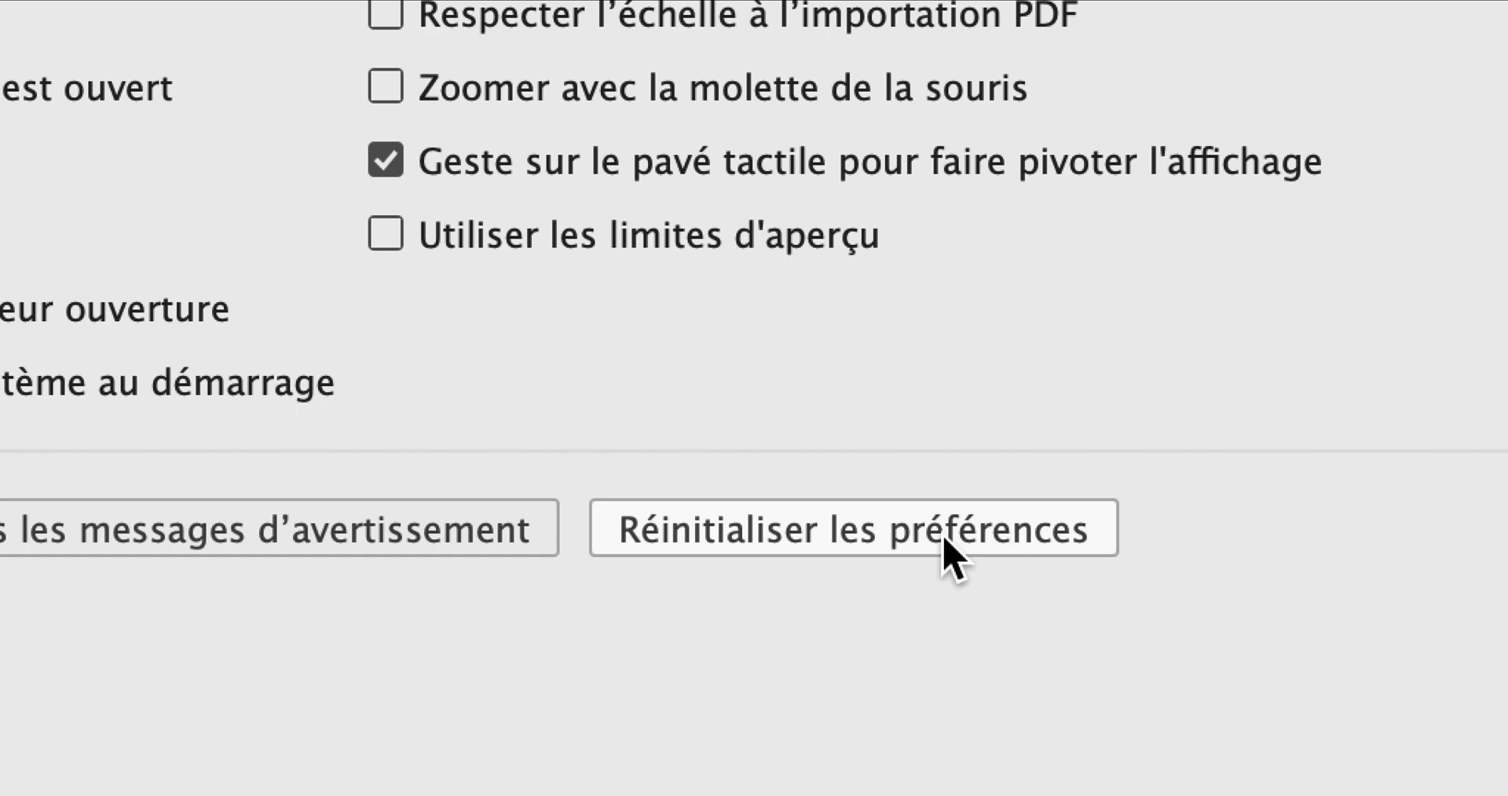
left_click(947, 541)
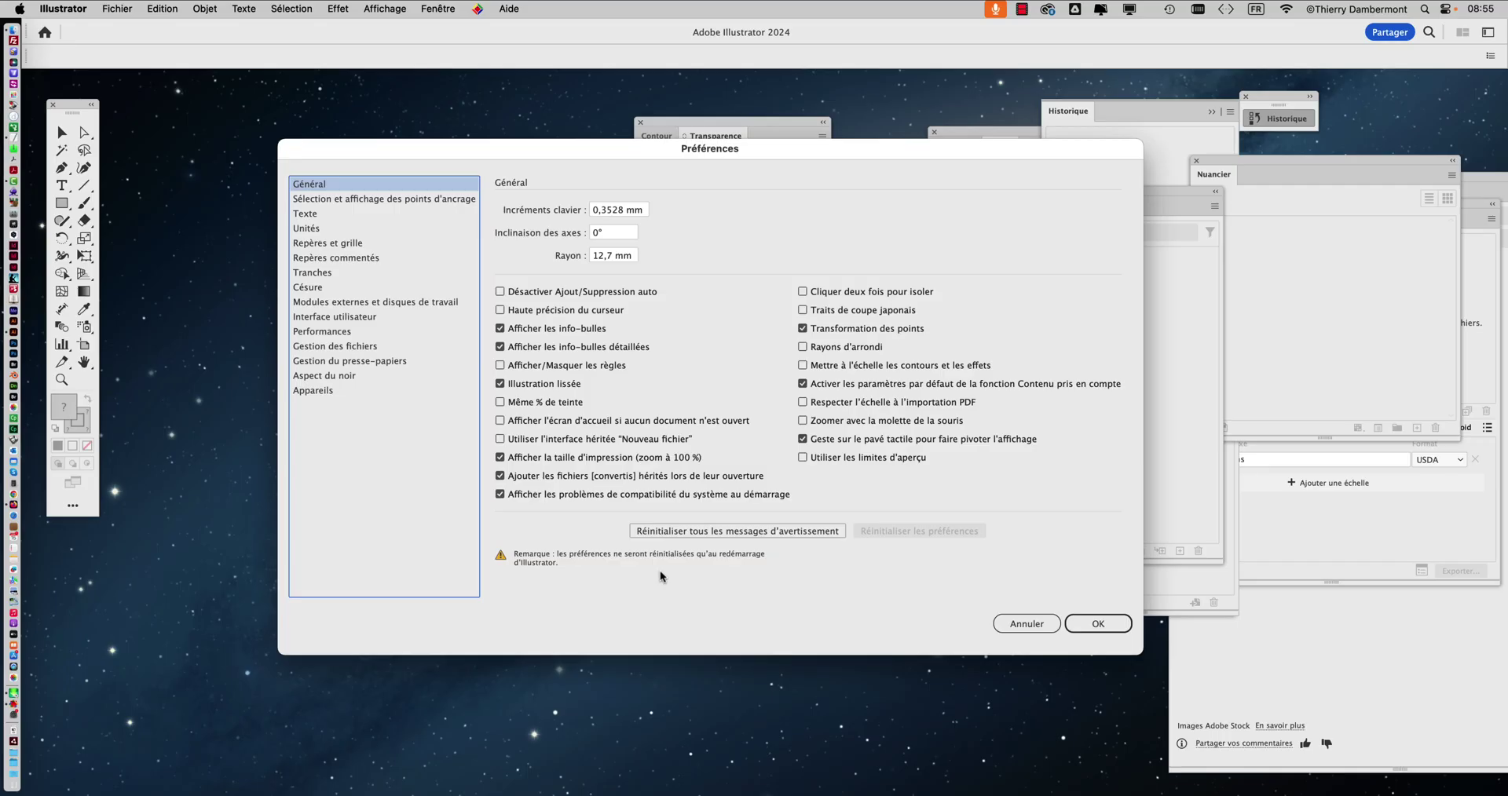
left_click(1098, 623)
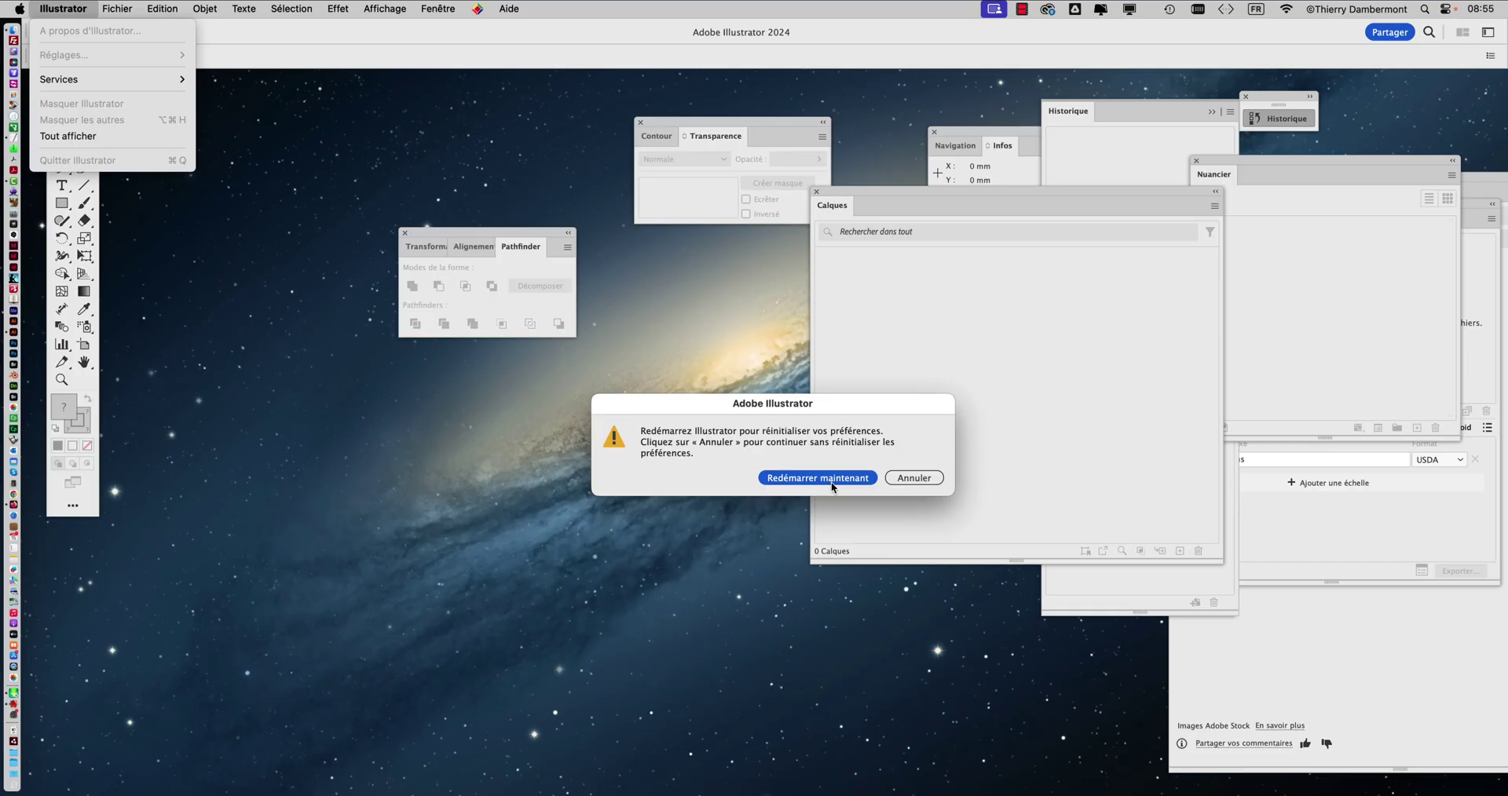
left_click(831, 479)
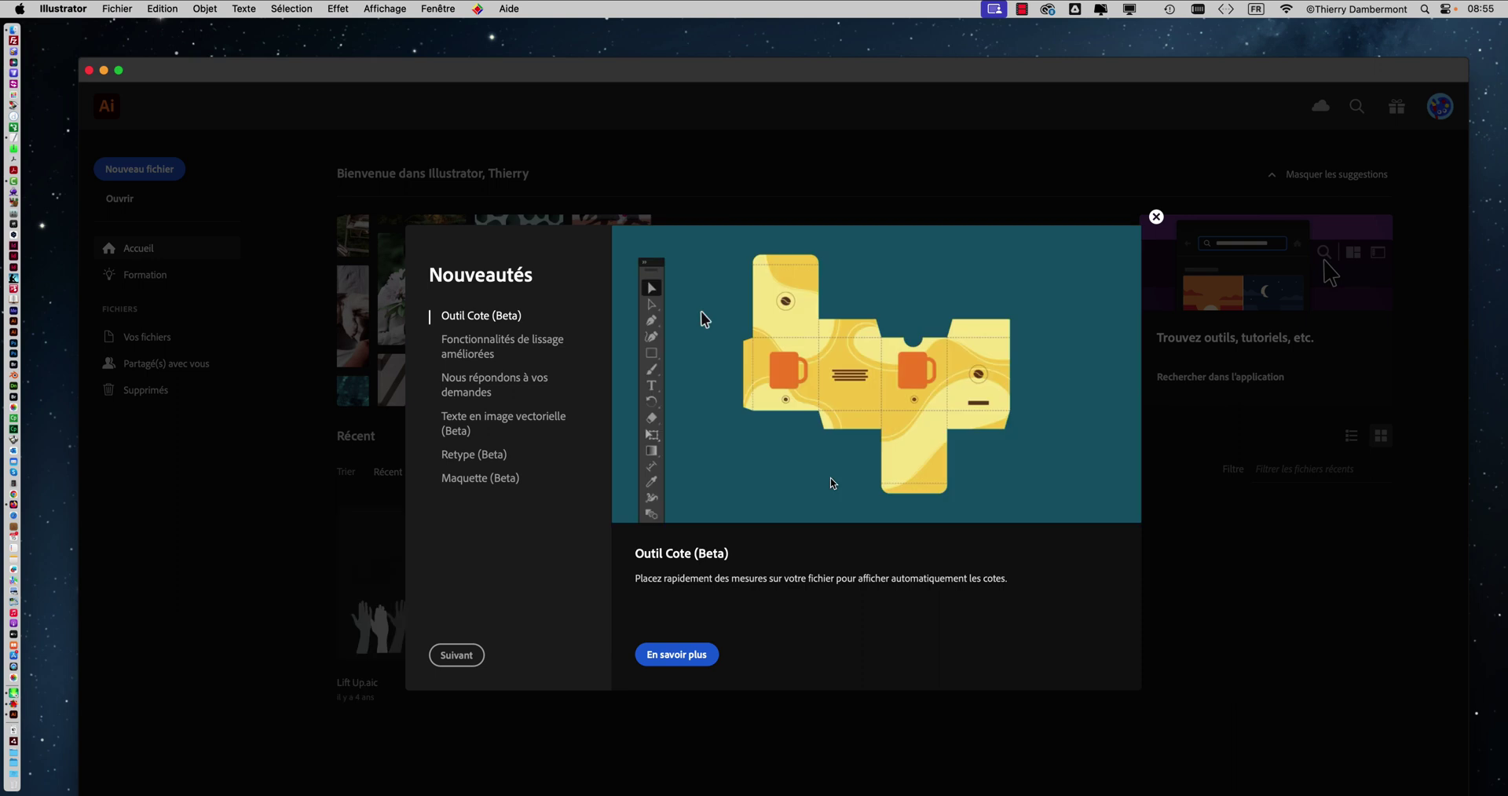
- In the TextEdit procedure, insert "SUR MAC désactiver le mode Fenêtre flottante de l'application," after "procéder à la remise à zéro des préférences,"
left_click_drag(611, 80, 574, 56)
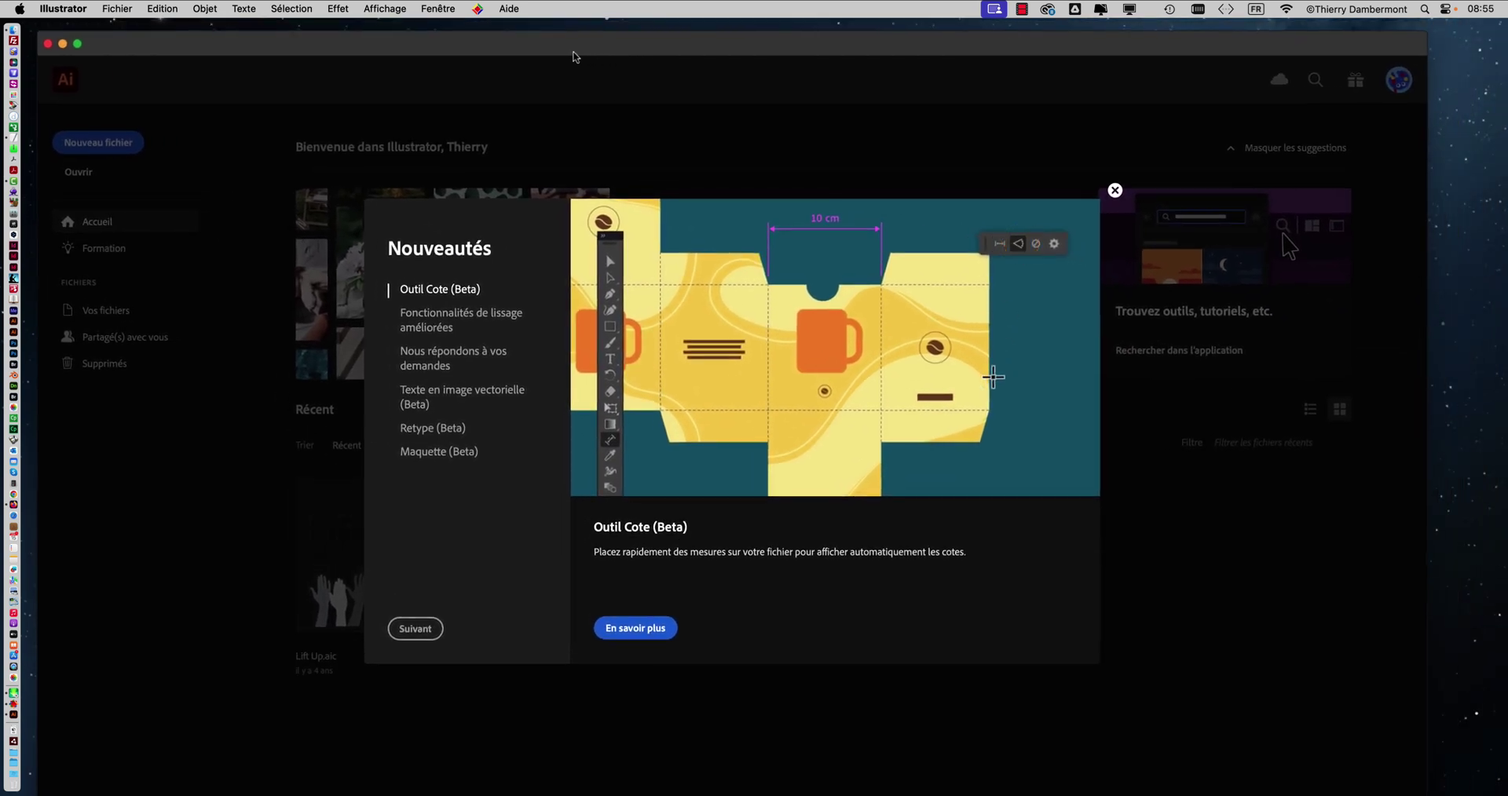
key("super+Tab")
key("super+Tab")
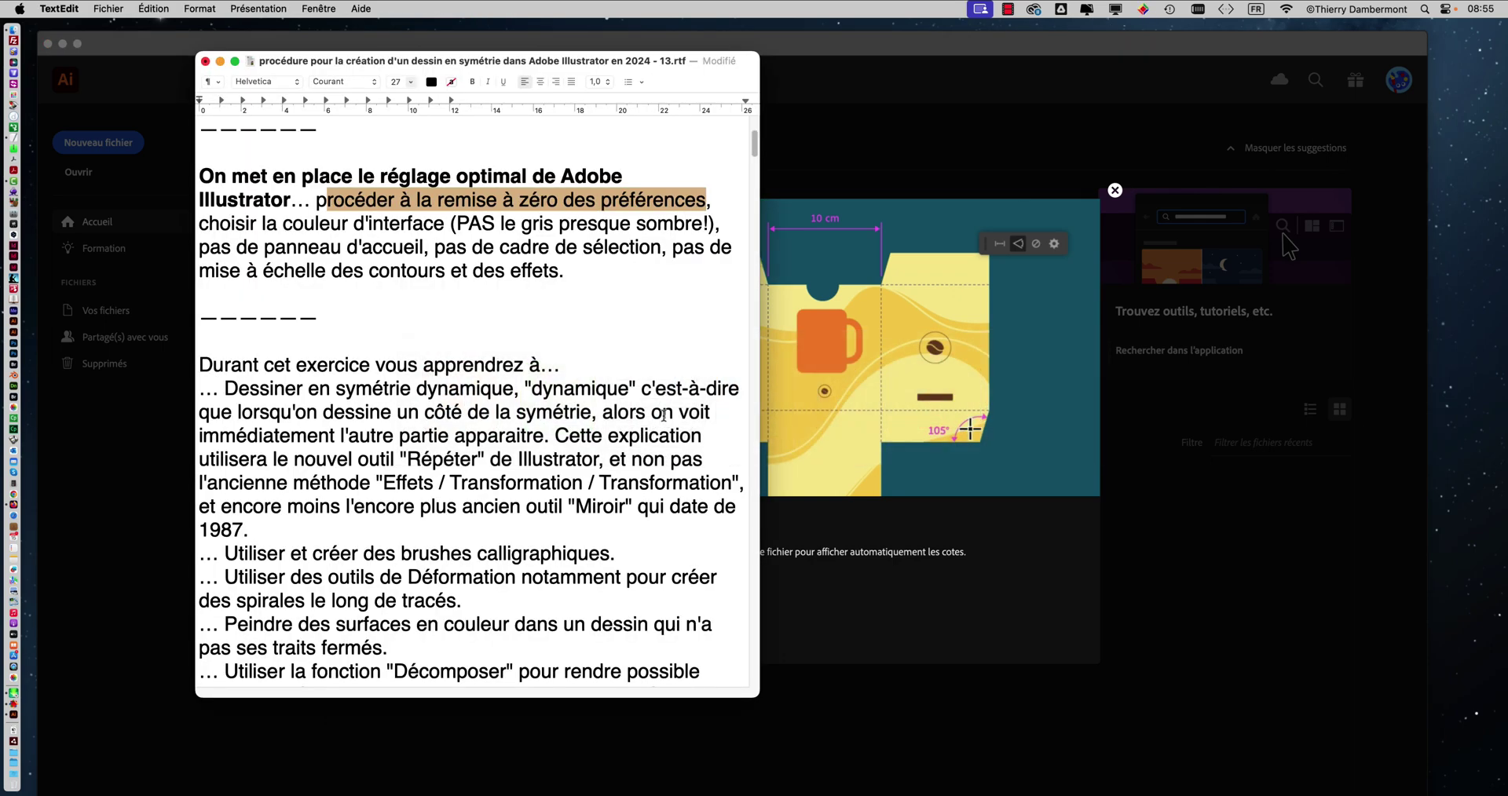
left_click(355, 201)
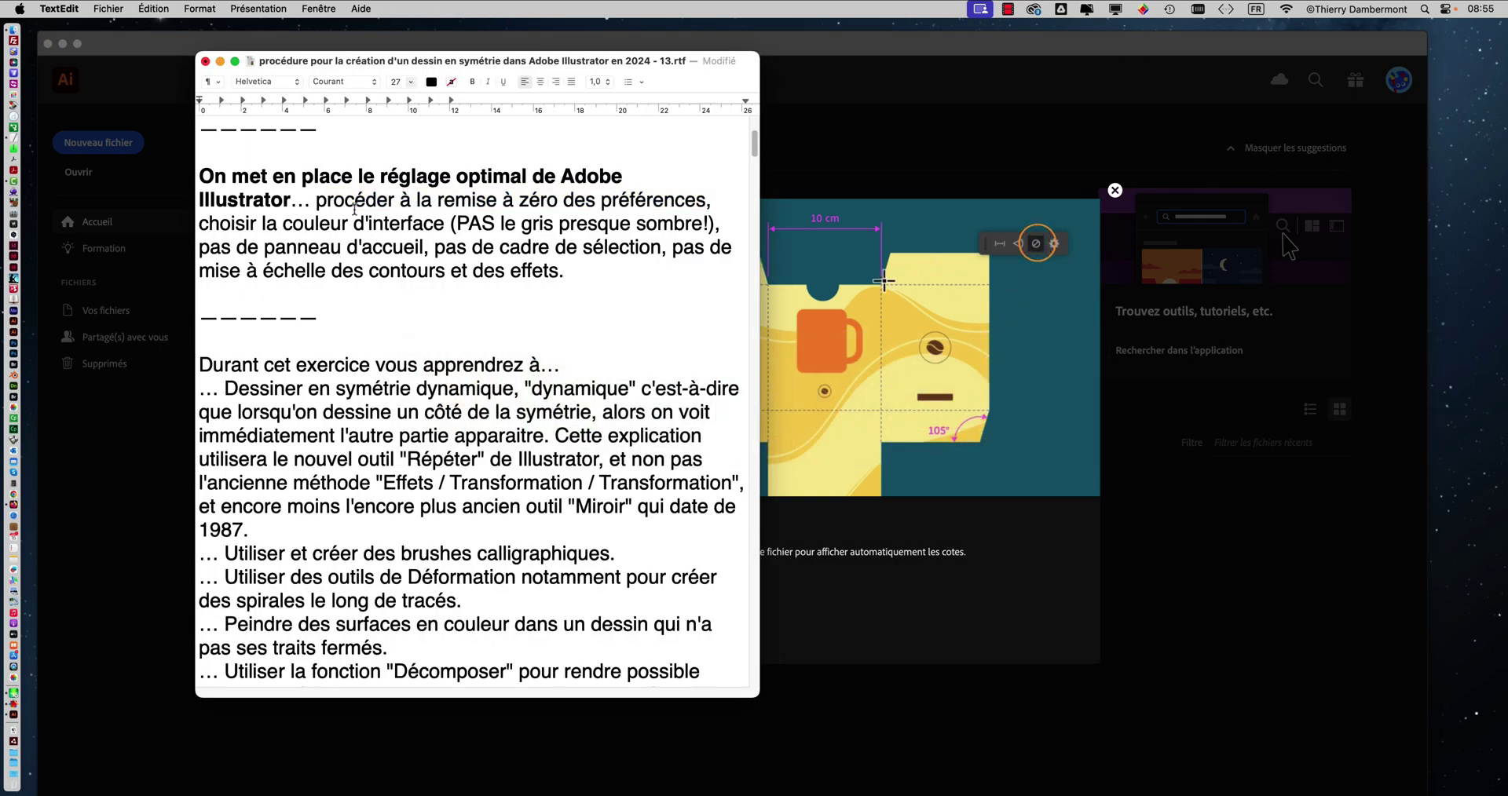
left_click_drag(317, 200, 399, 201)
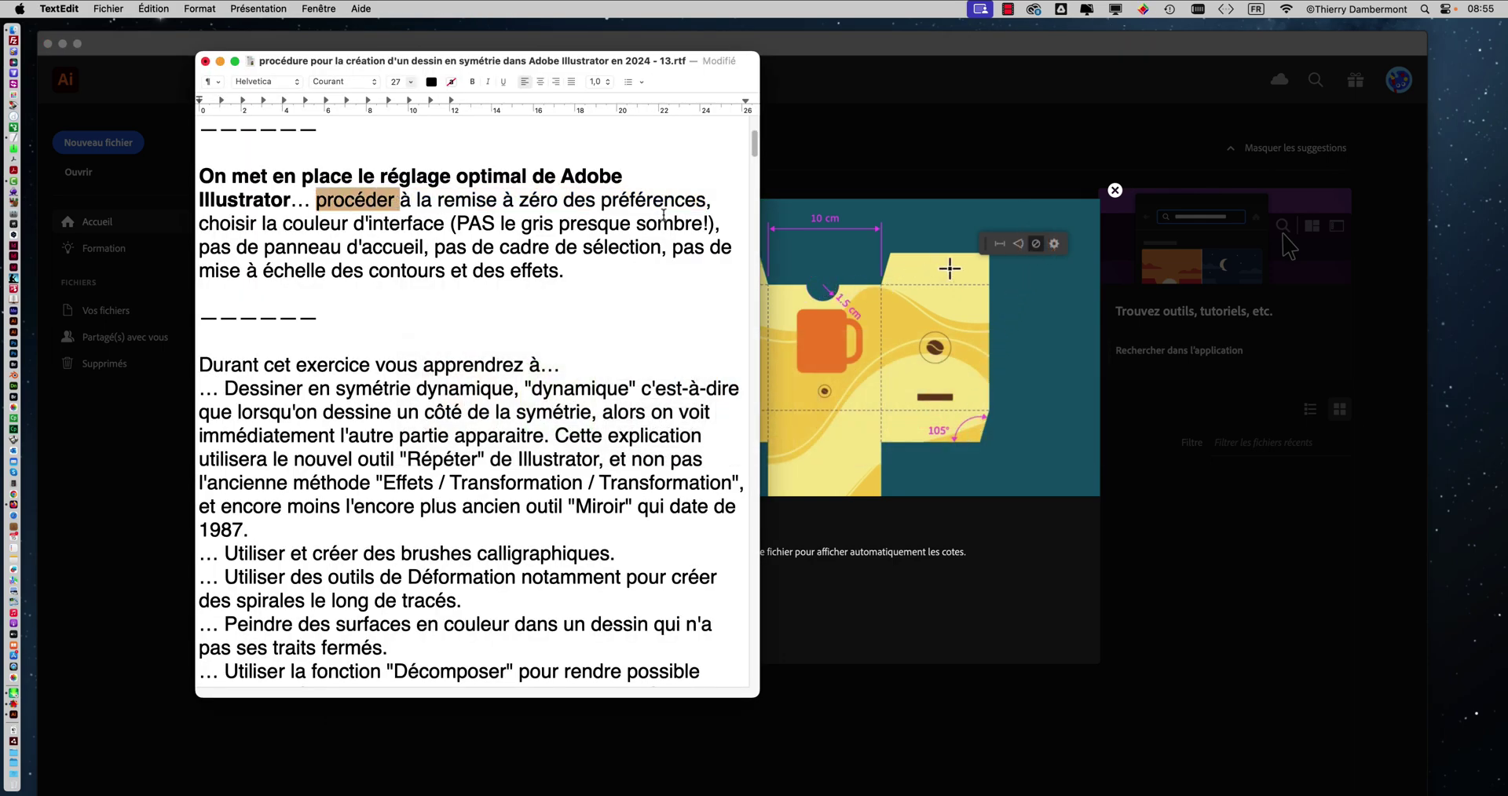
left_click(711, 204)
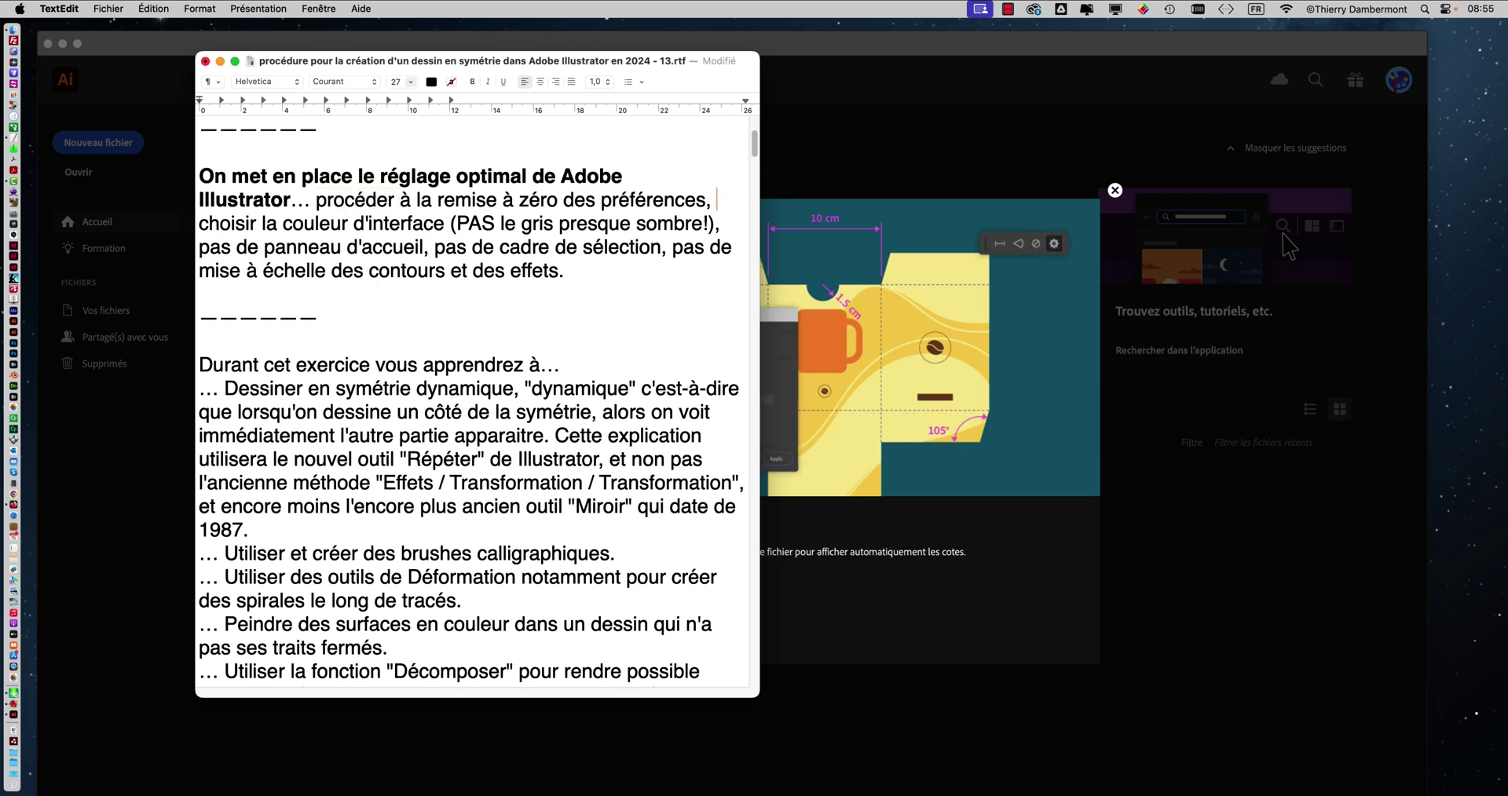
type("SUR MAC")
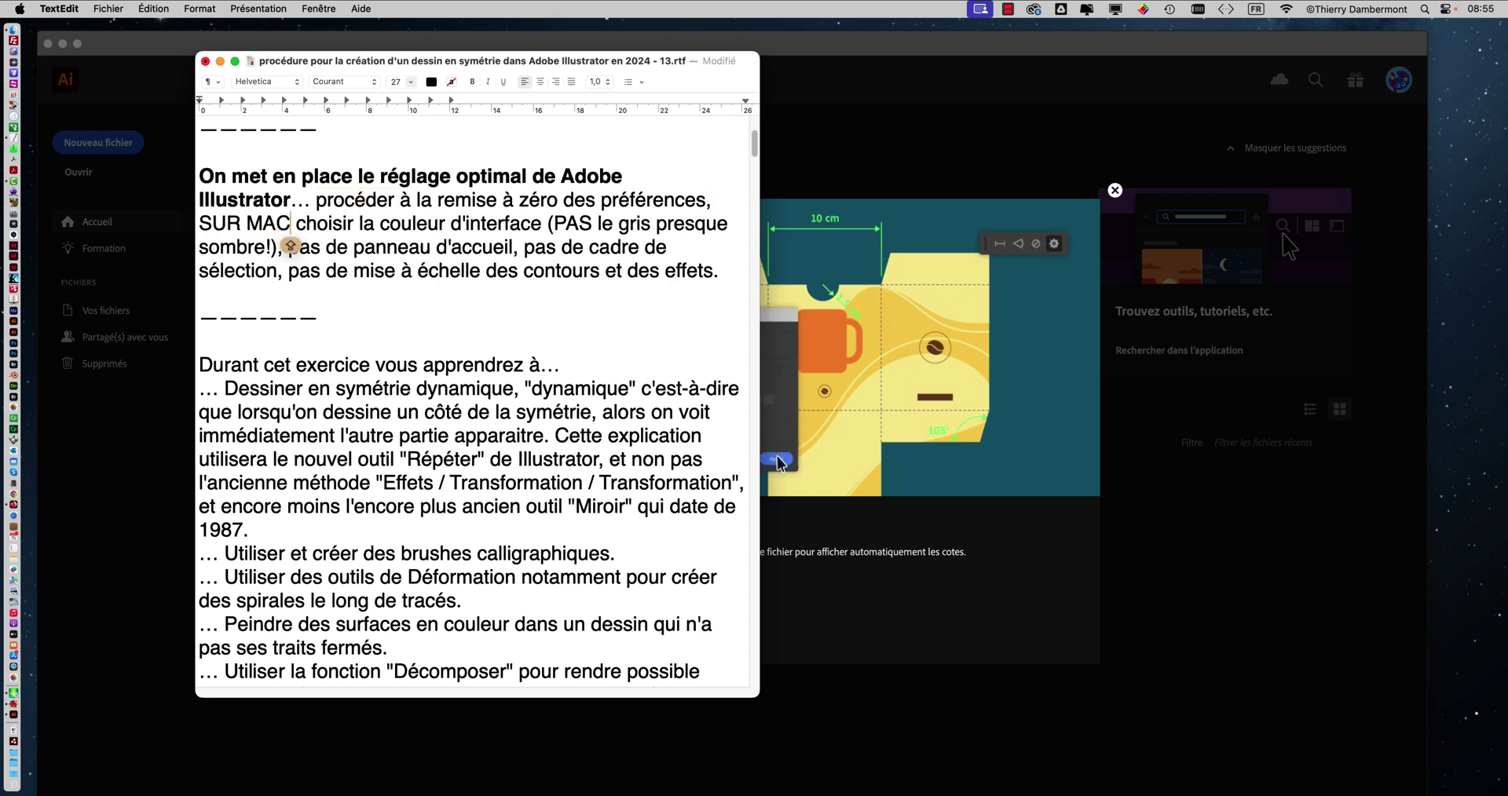
type(" désac")
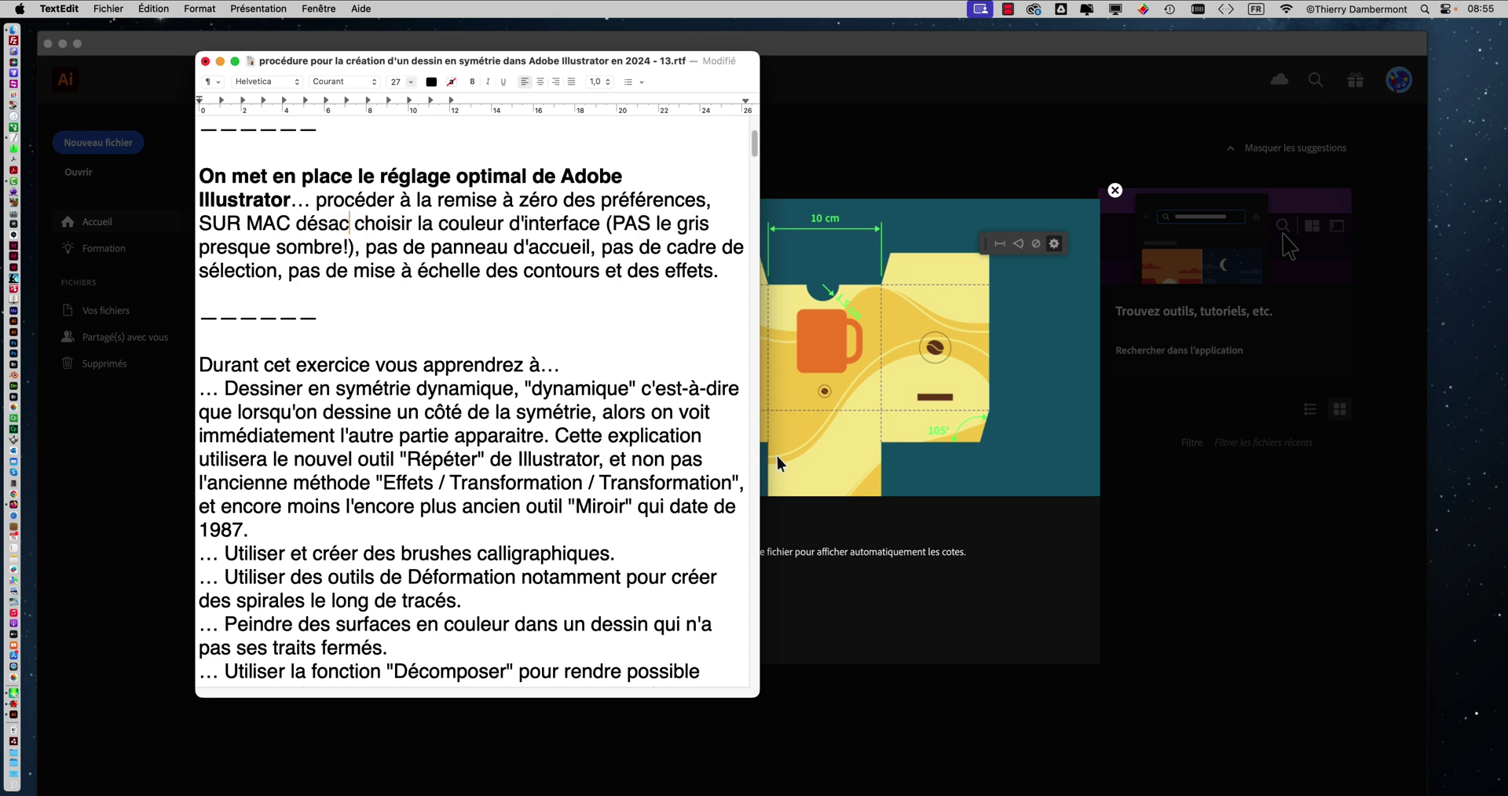
type("tiver le mode ")
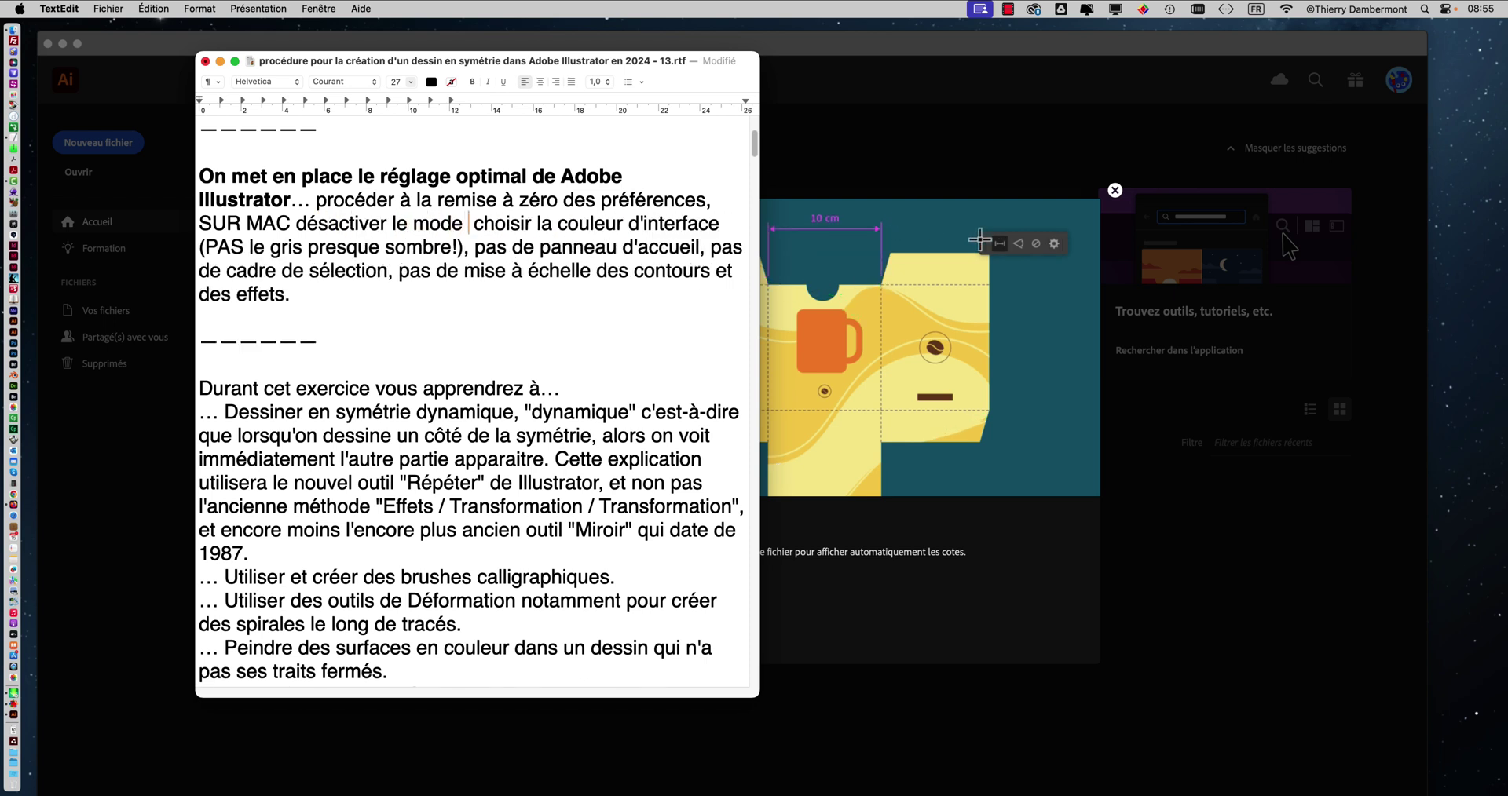
type("Fenêt")
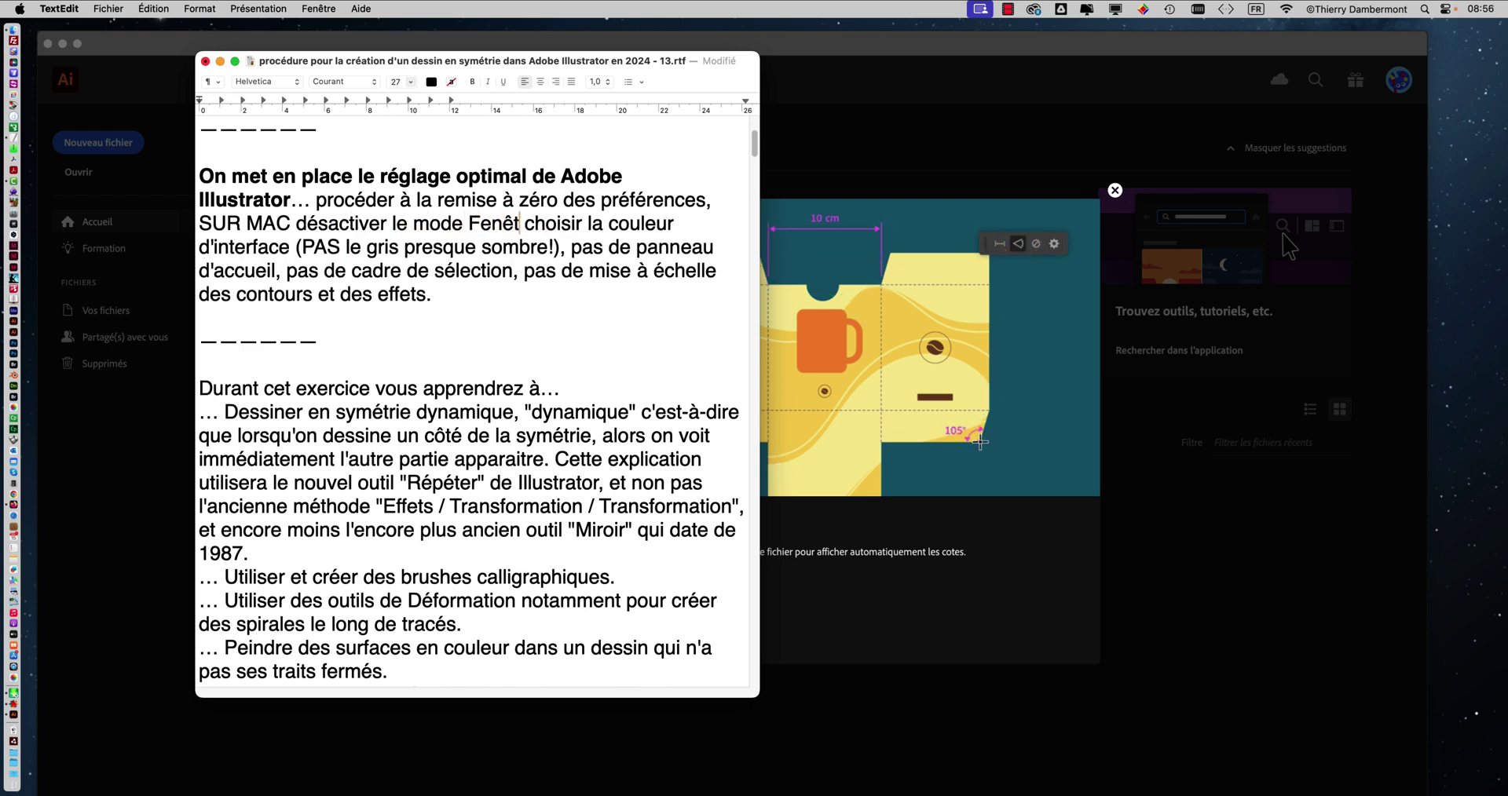
type("re flottante de l'application,")
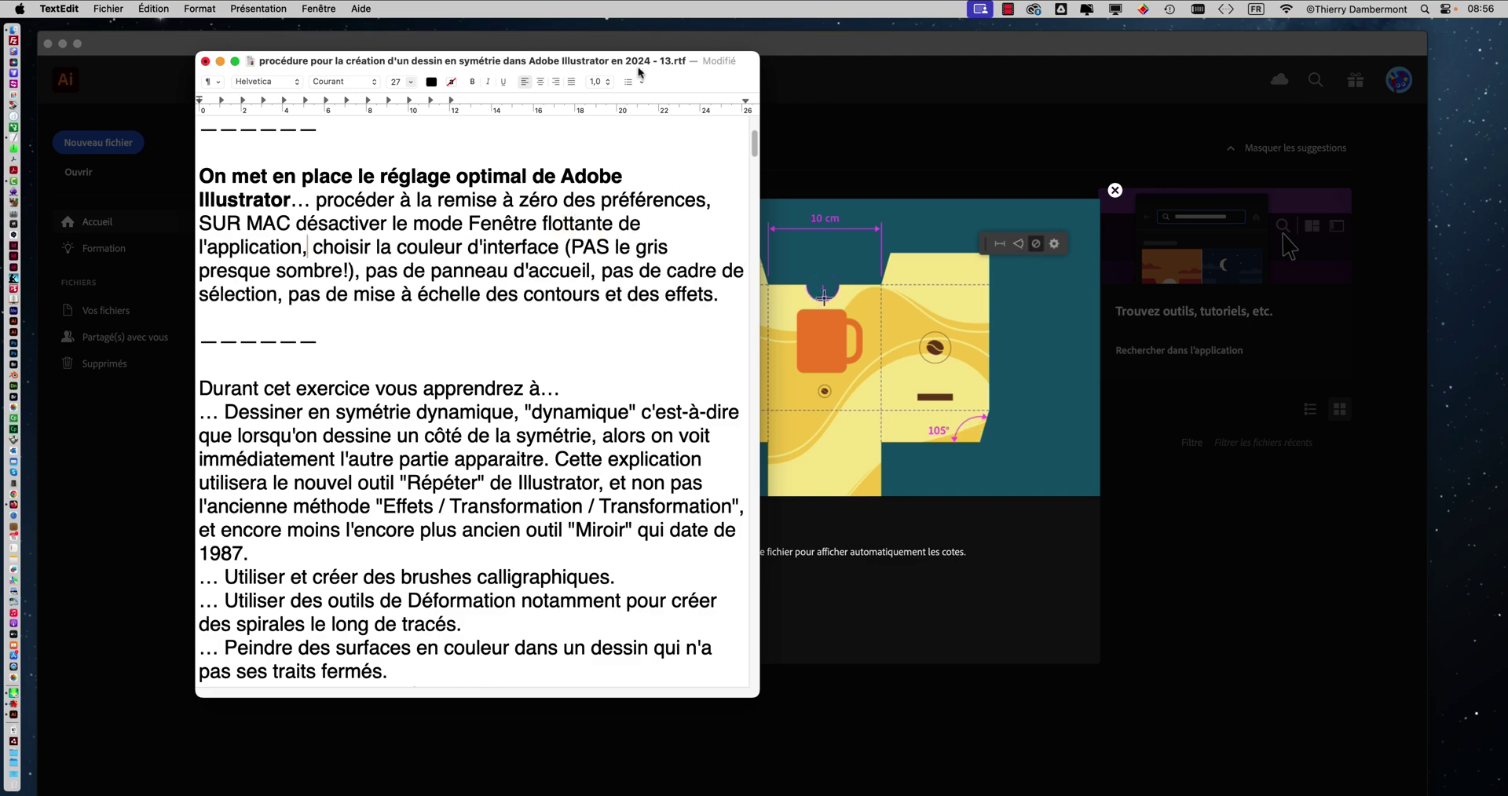
- Return to Illustrator and turn off the application frame (Cadre de l'application)
left_click(877, 55)
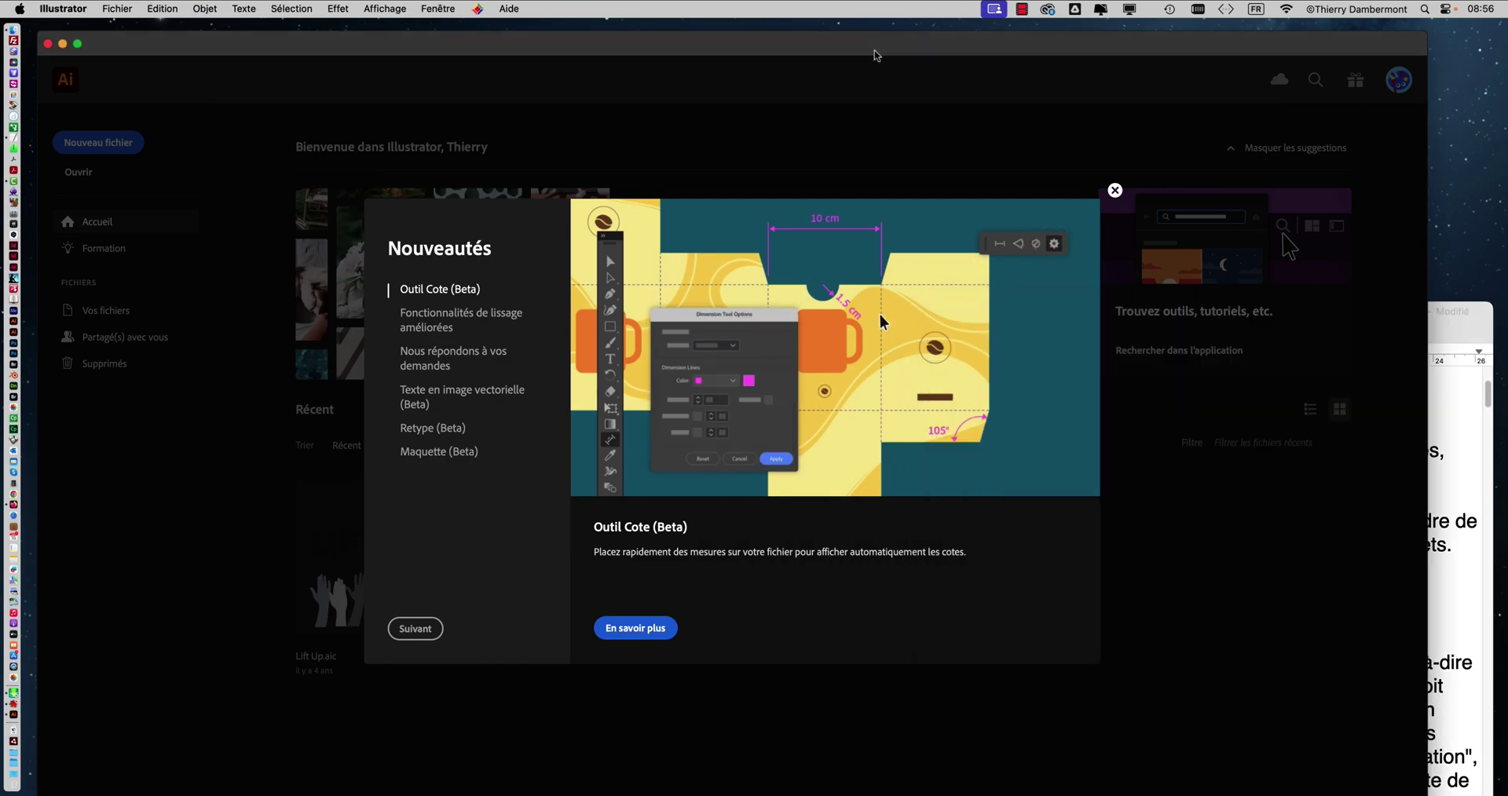
mouse_move(876, 55)
left_mouse_down()
mouse_move(1402, 292)
mouse_move(710, 97)
mouse_move(155, 53)
mouse_move(3, 264)
mouse_move(1503, 84)
mouse_move(853, 104)
mouse_move(1072, 40)
mouse_move(867, 49)
mouse_move(877, 66)
left_mouse_up()
left_click(438, 9)
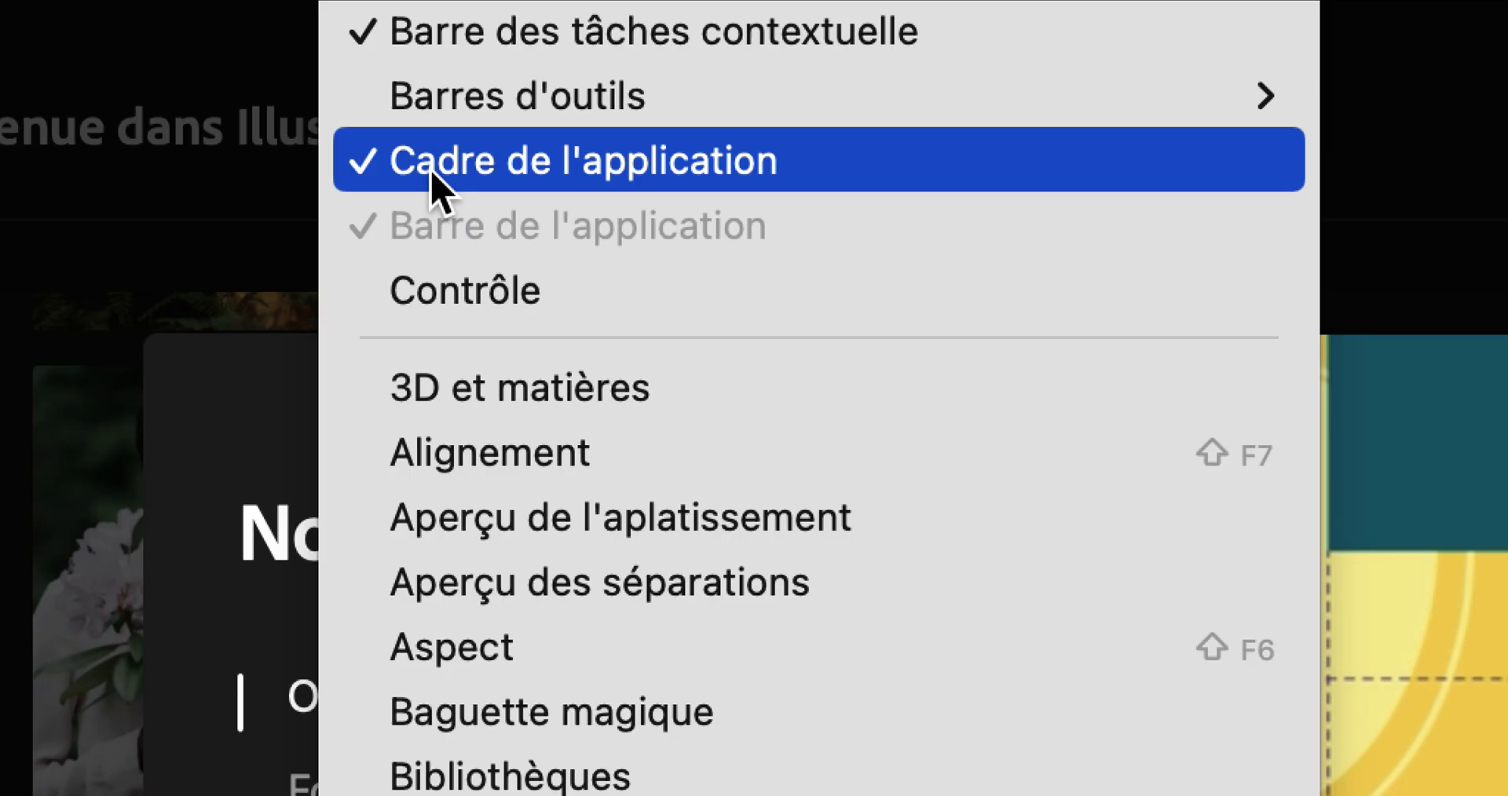
left_click(440, 189)
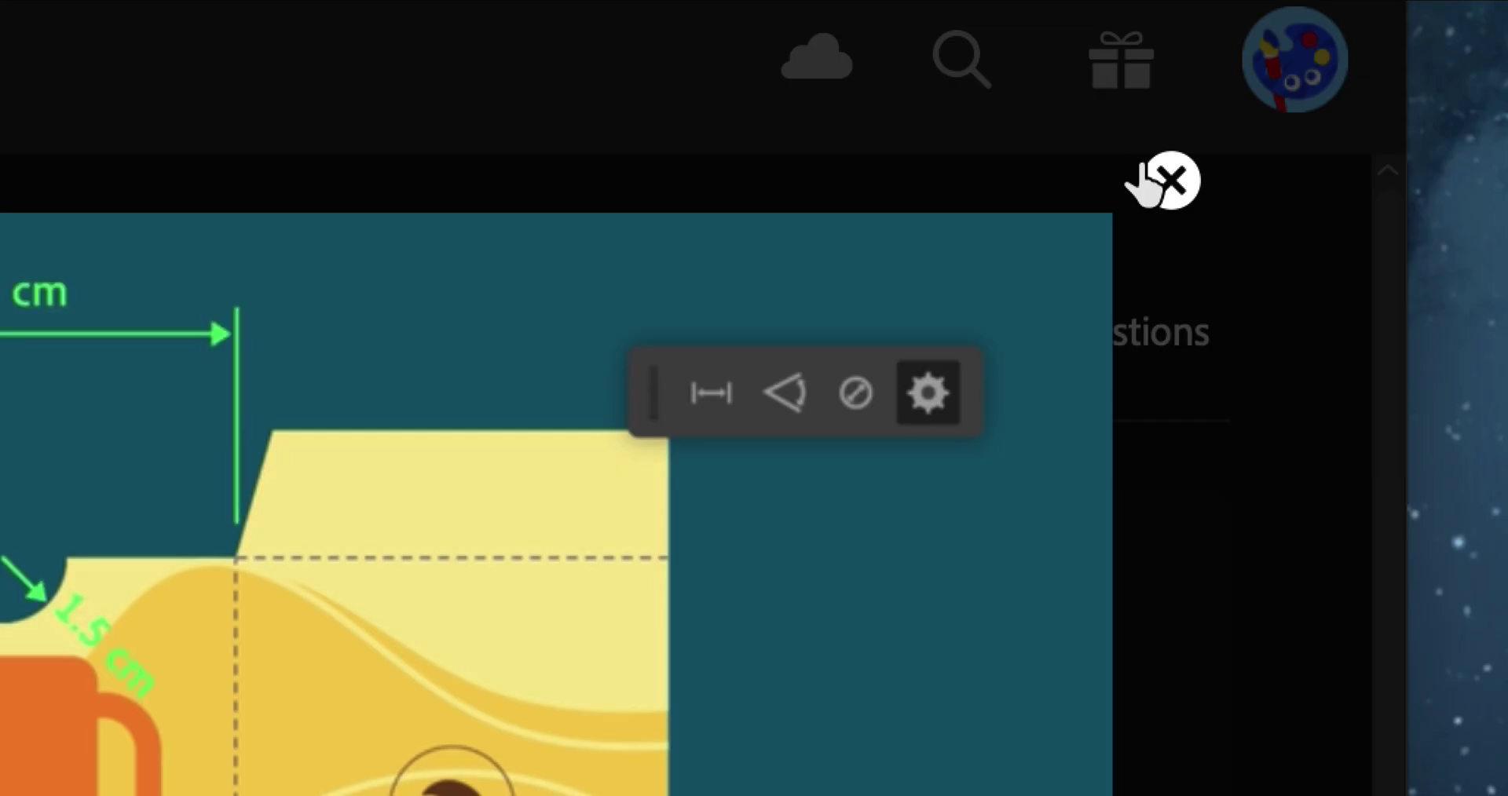
- Dismiss the Nouveautés pop-up and create a new A4 document, 210 x 297 mm, in CMYK colour mode
left_click(1155, 180)
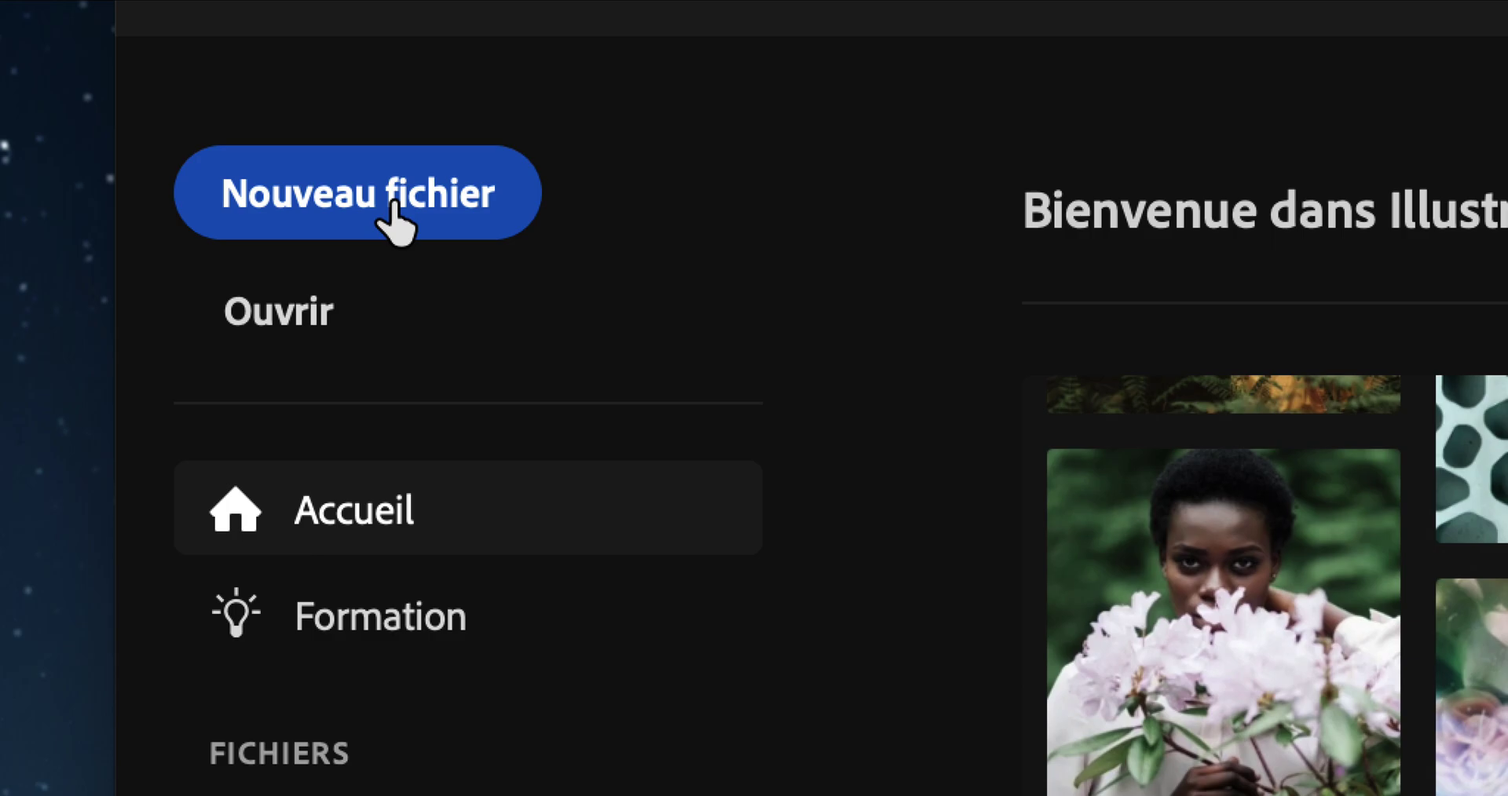
left_click(393, 209)
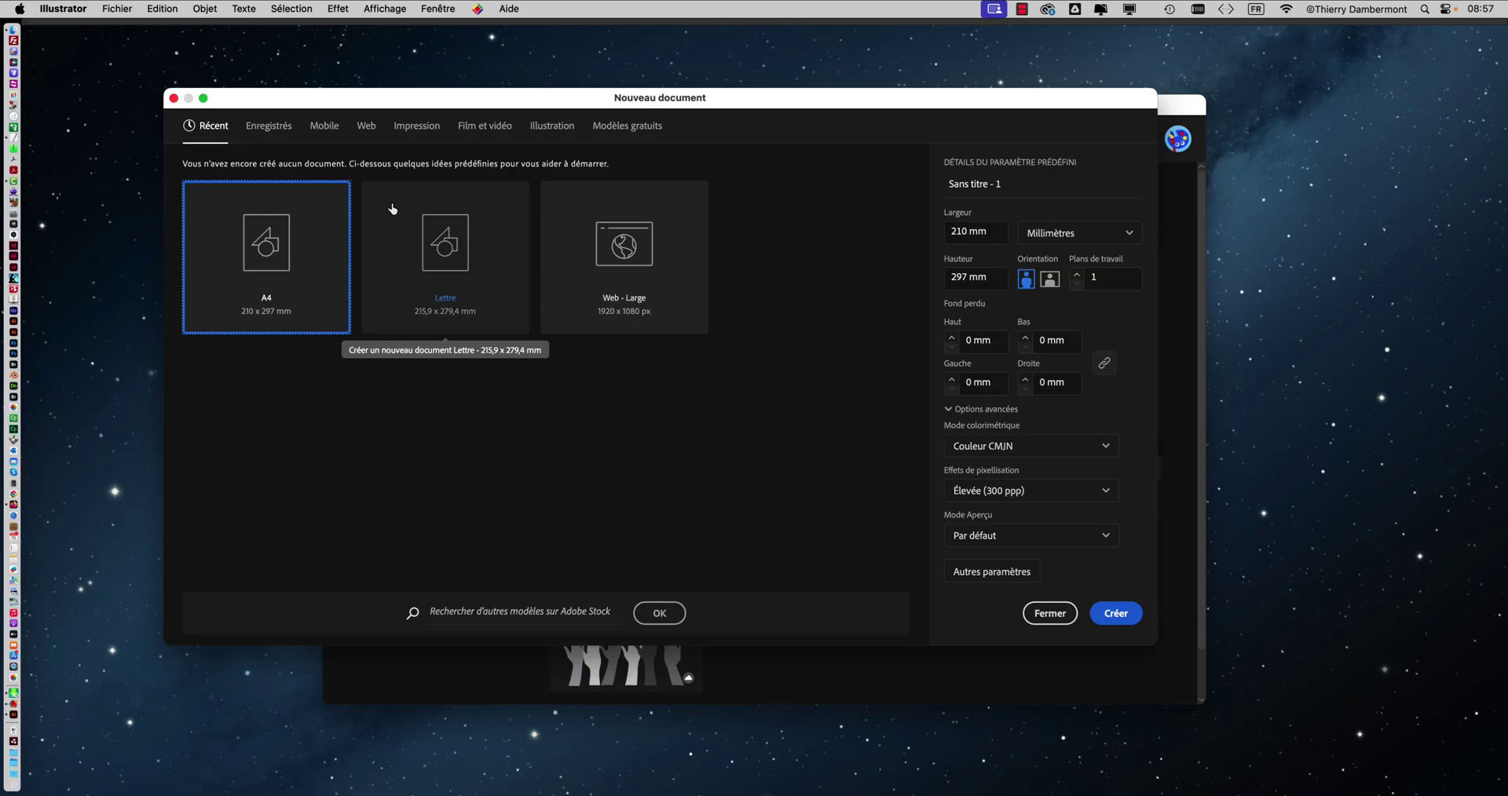
left_click(1134, 616)
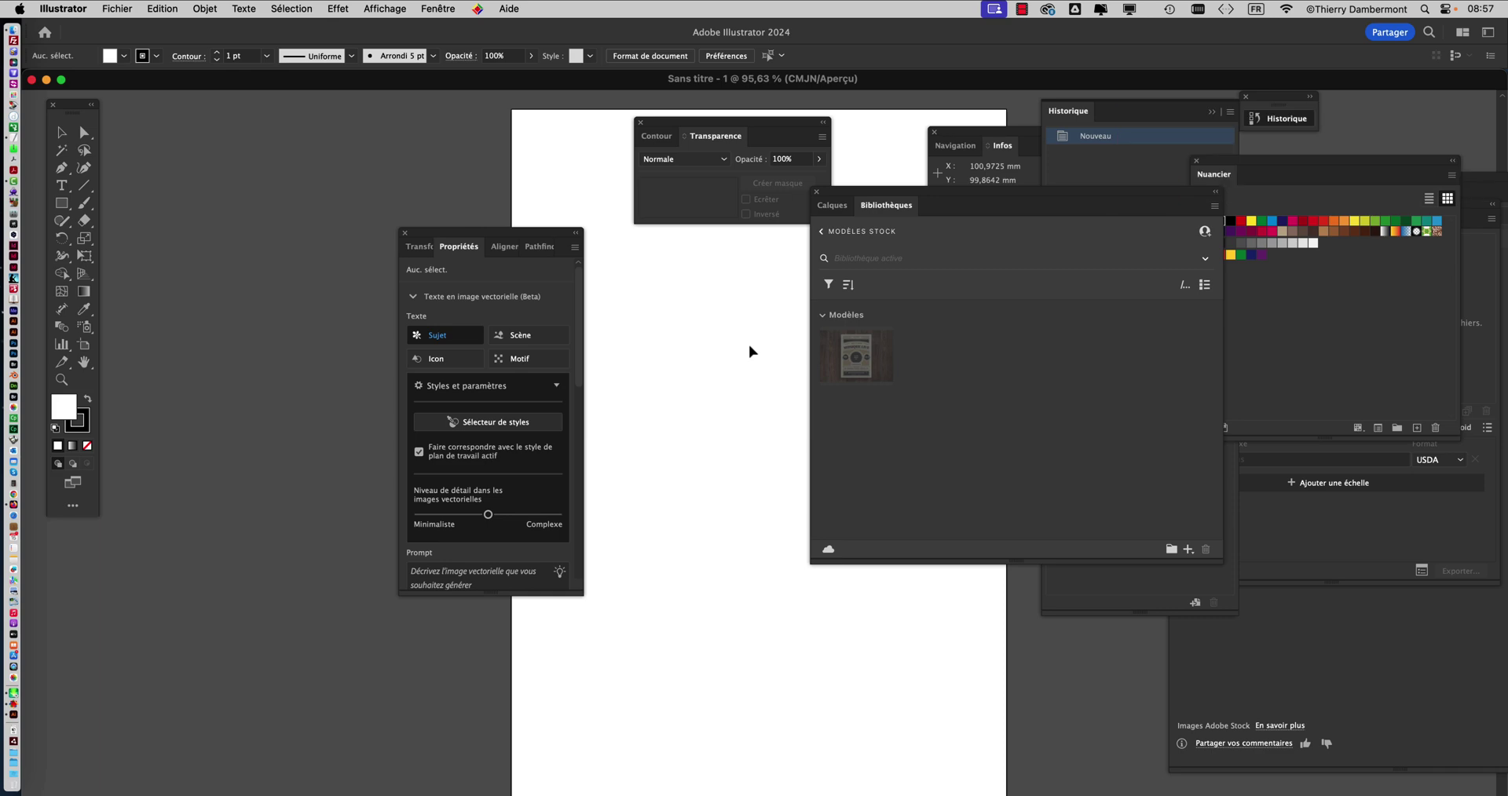
- In the TextEdit procedure, insert "remettre en place toutes les palettes par l'option "les indispensables"," before "choisir la couleur d'interface", and return to Illustrator
key("super+Tab")
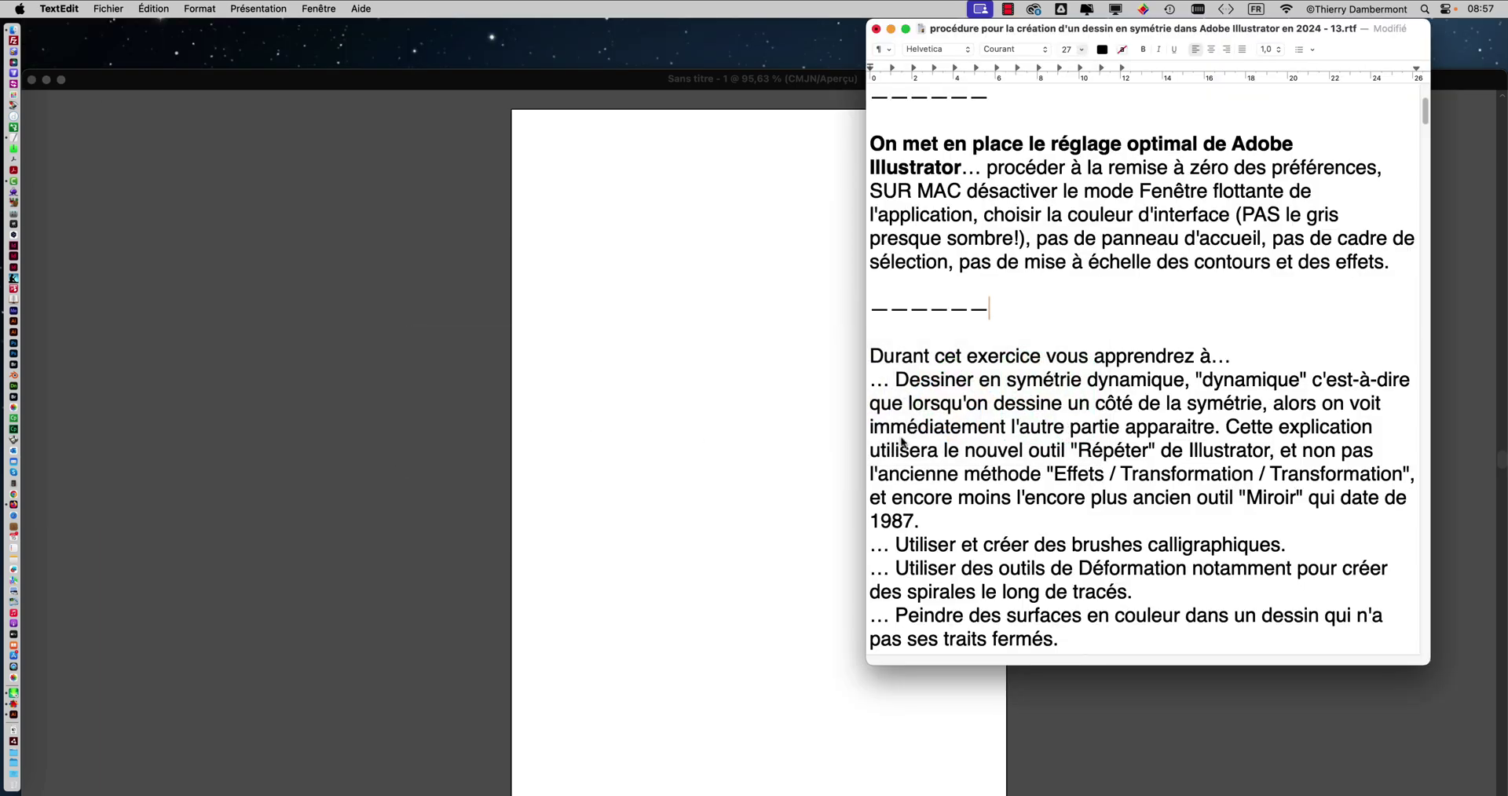
left_click(986, 214)
type("remettre en place toutes ")
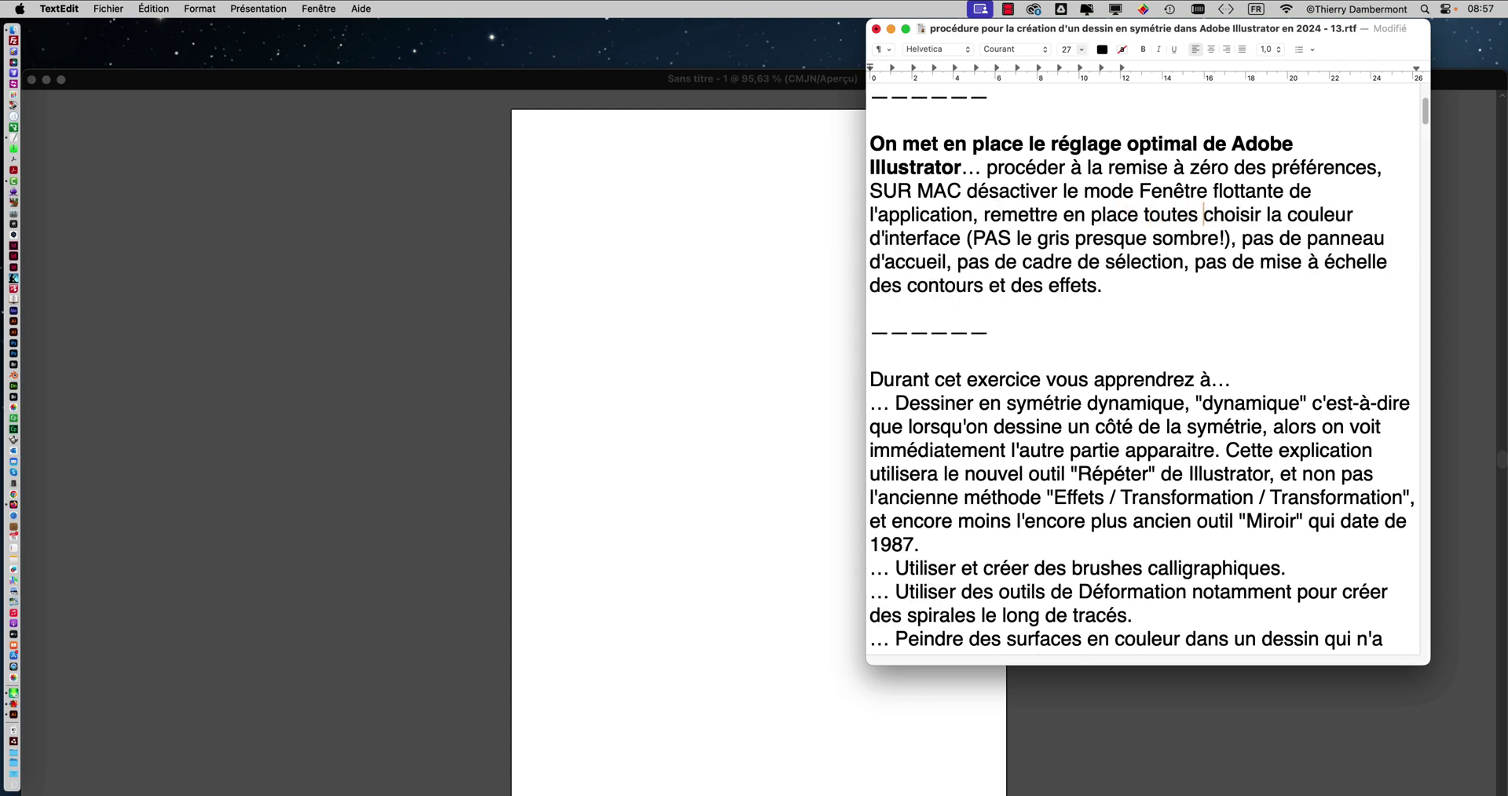
type("les palettes par l'option \"les indispensables\"")
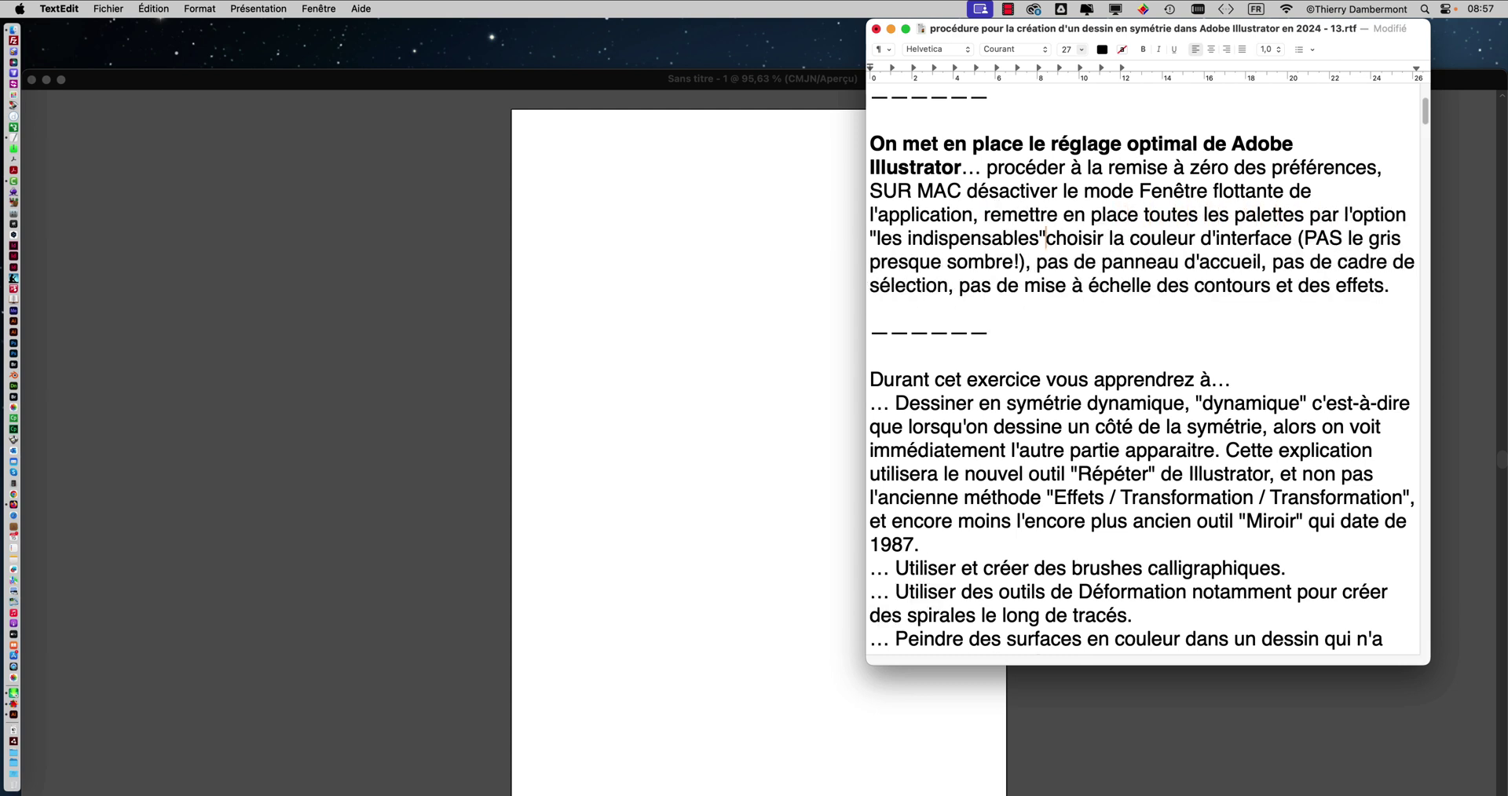
type(",")
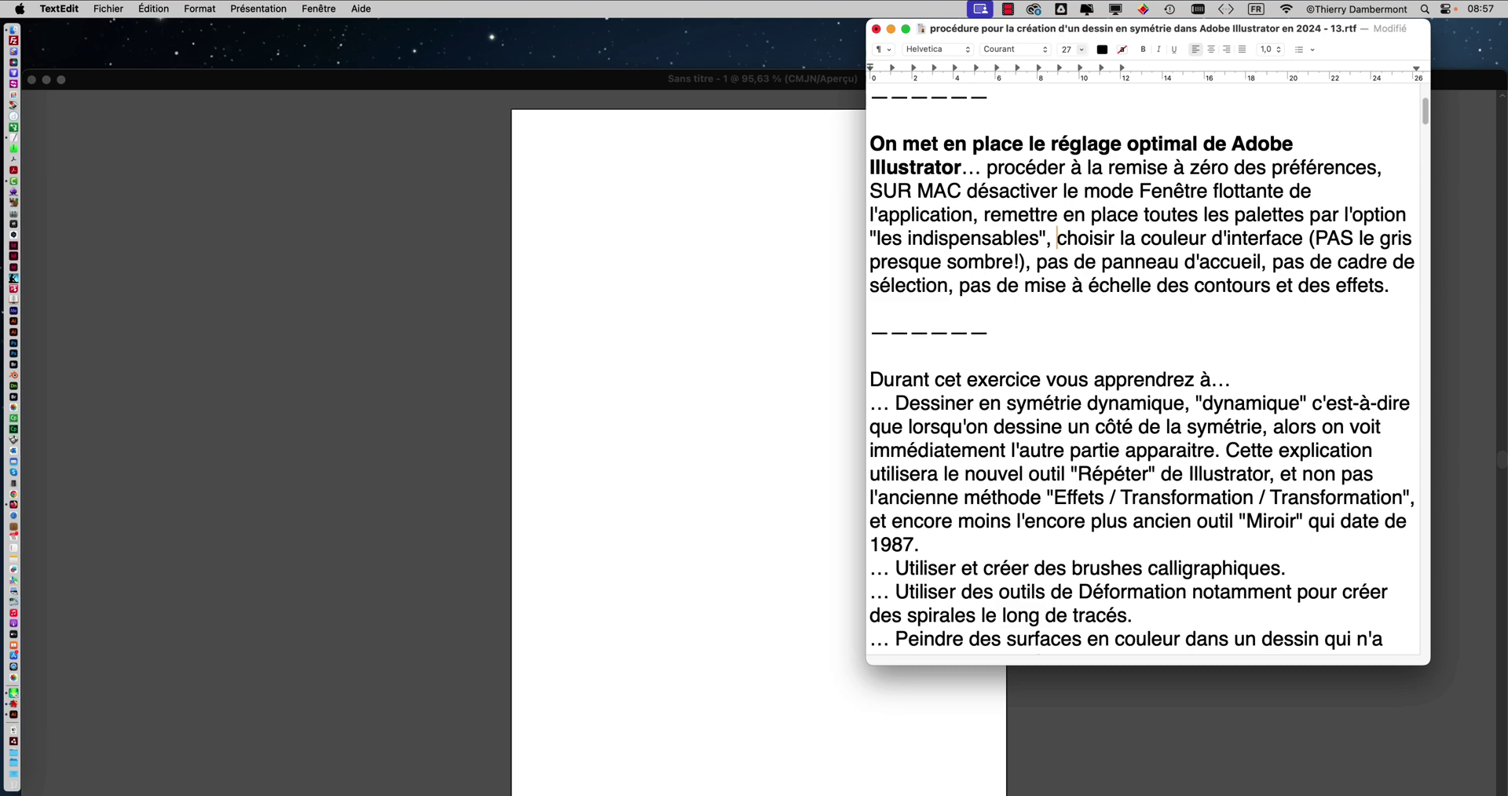
left_click(392, 78)
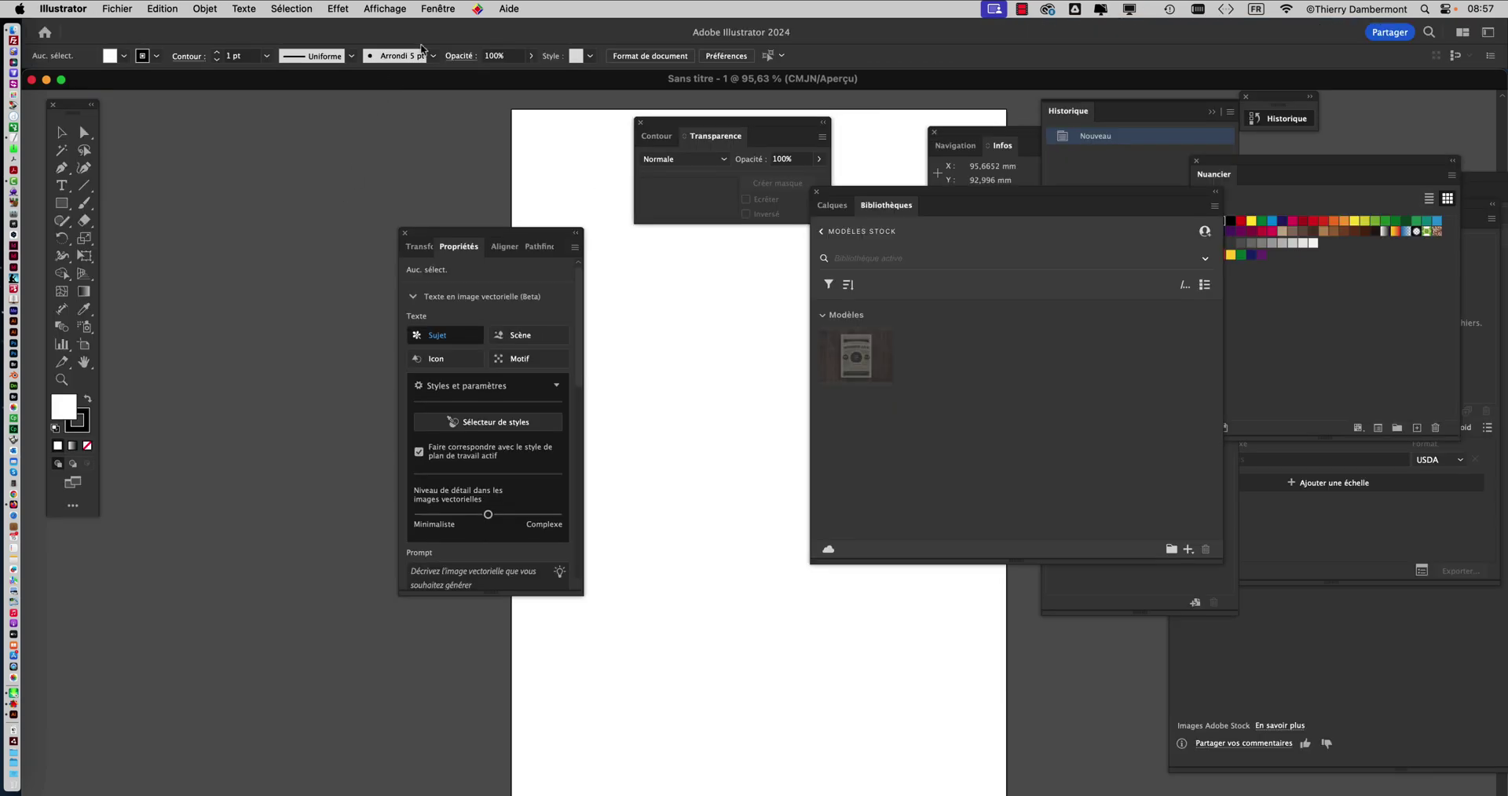
- Reset the Les indispensables workspace to restore the default arrangement of all the palettes
left_click(436, 9)
mouse_move(437, 56)
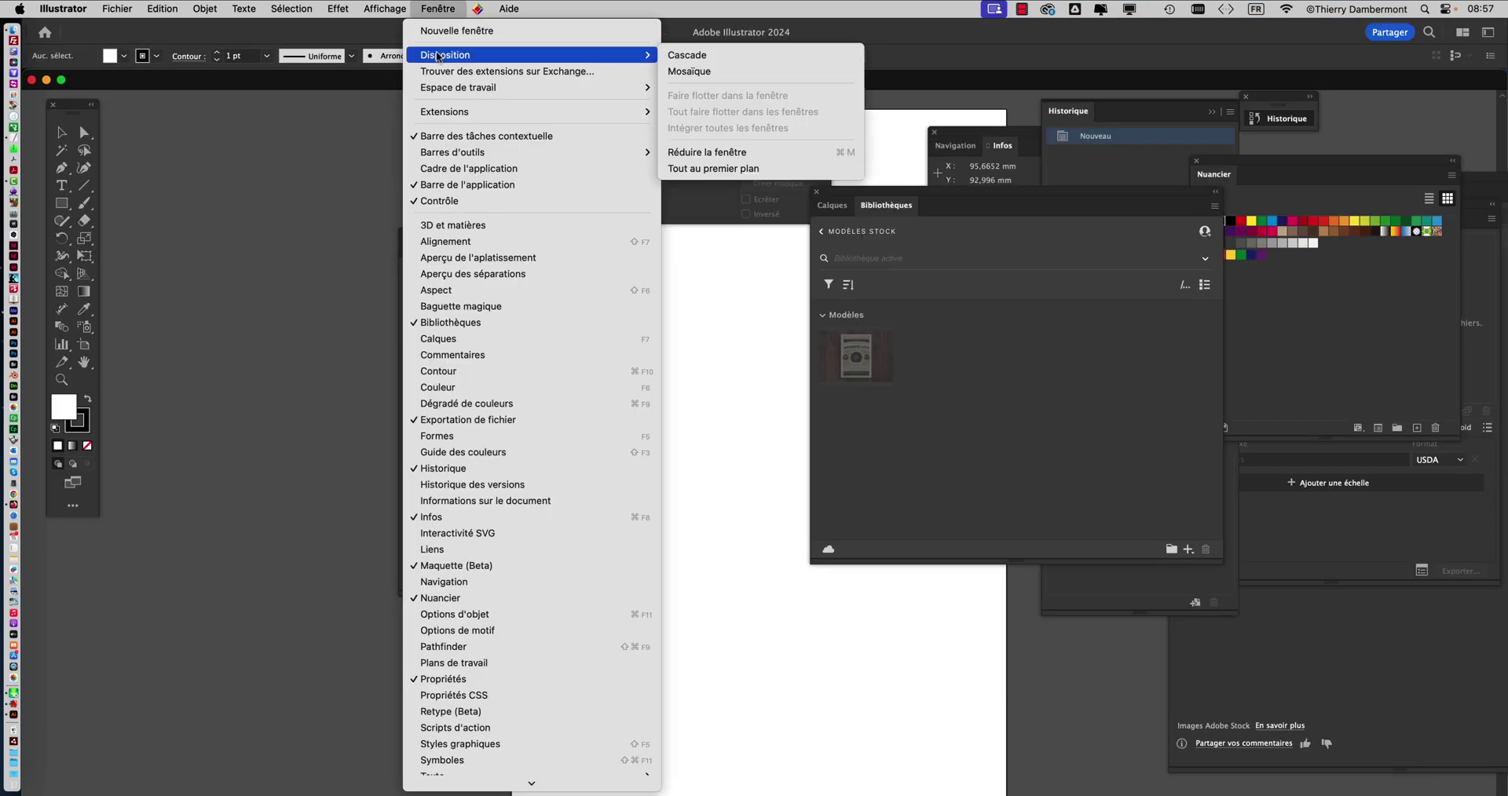
mouse_move(445, 90)
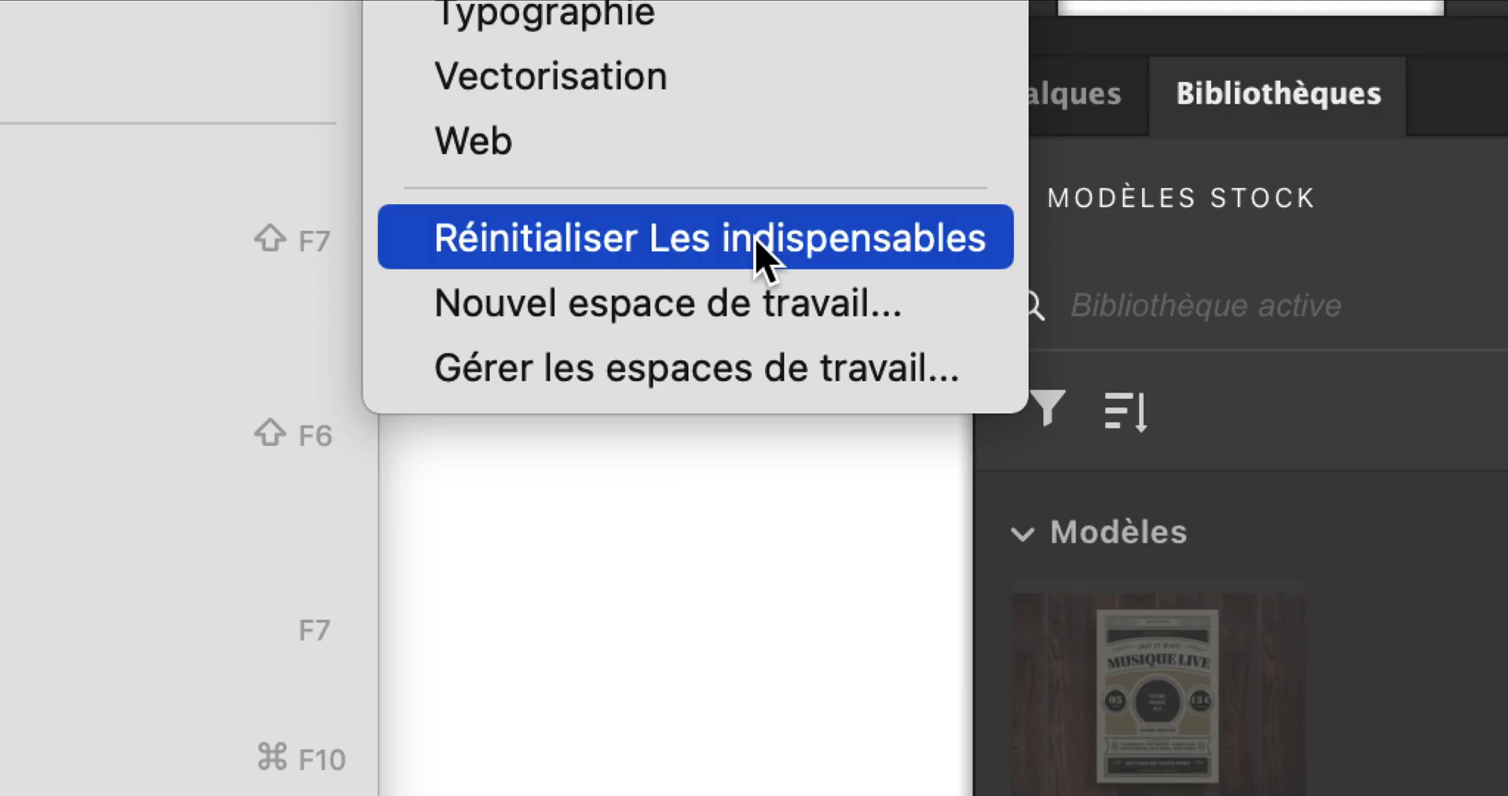
left_click(758, 249)
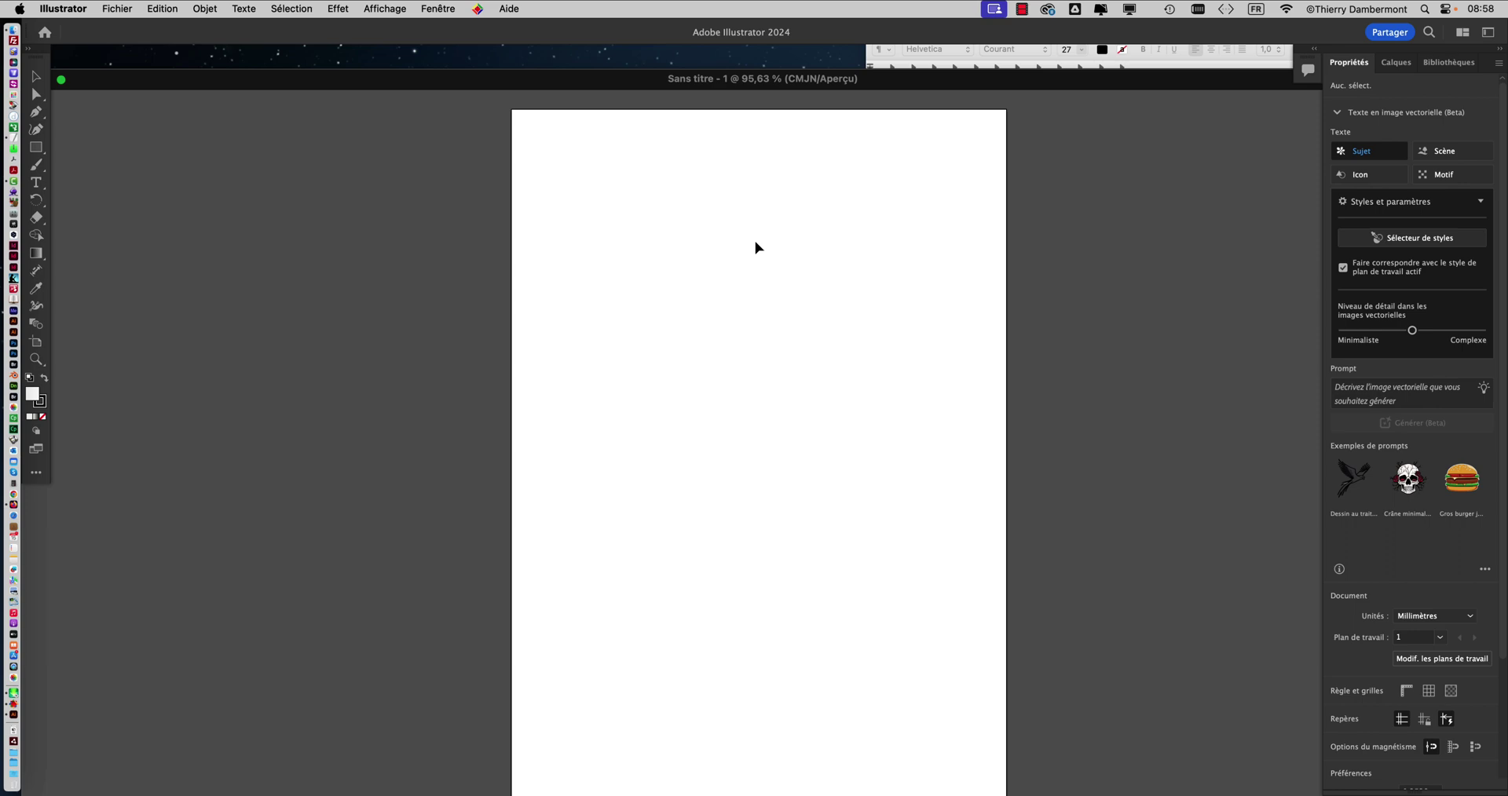
- Check the procedure in TextEdit, return to Illustrator and open the Interface utilisateur preferences
key("super+Tab")
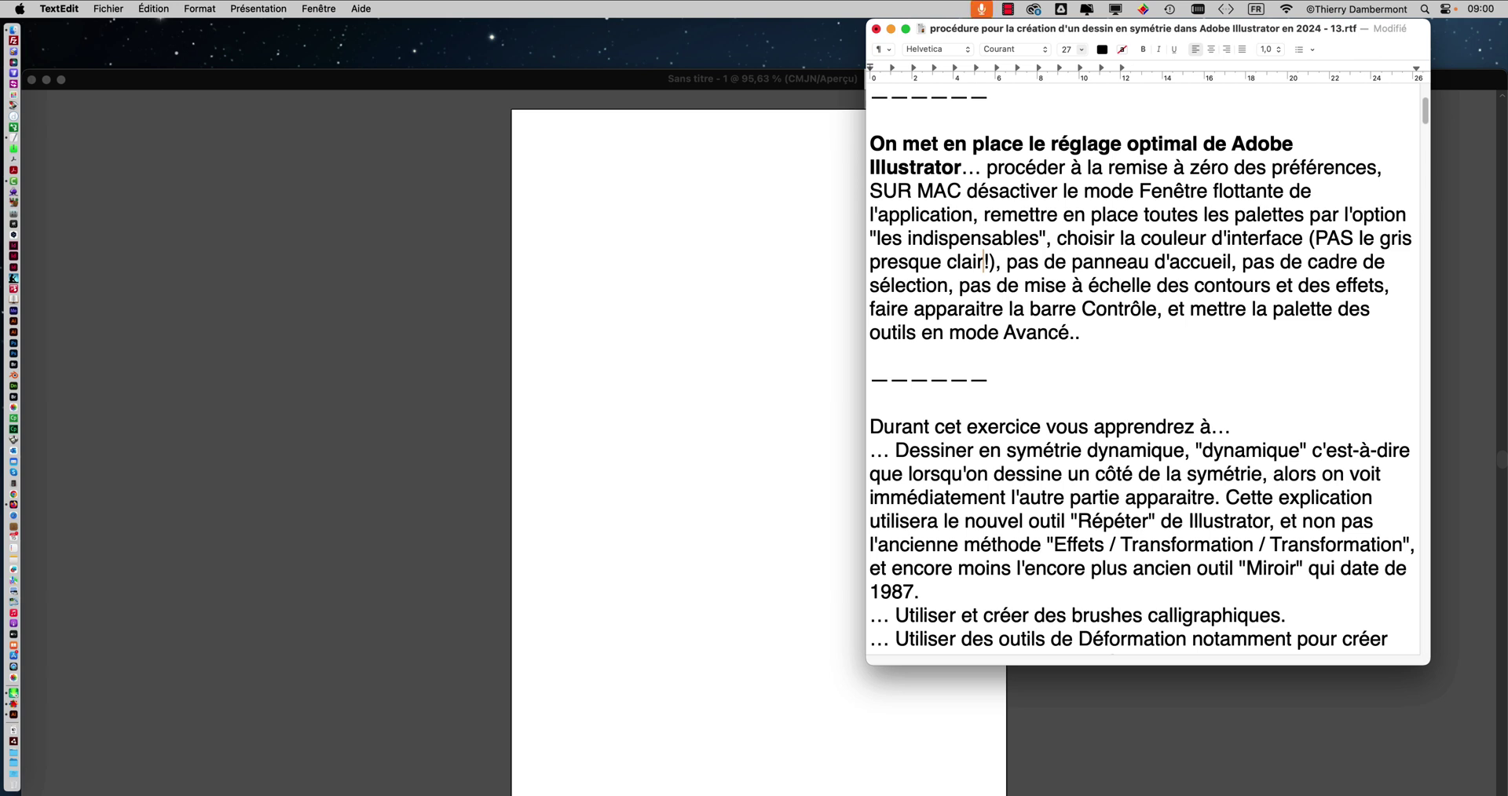
left_click(426, 78)
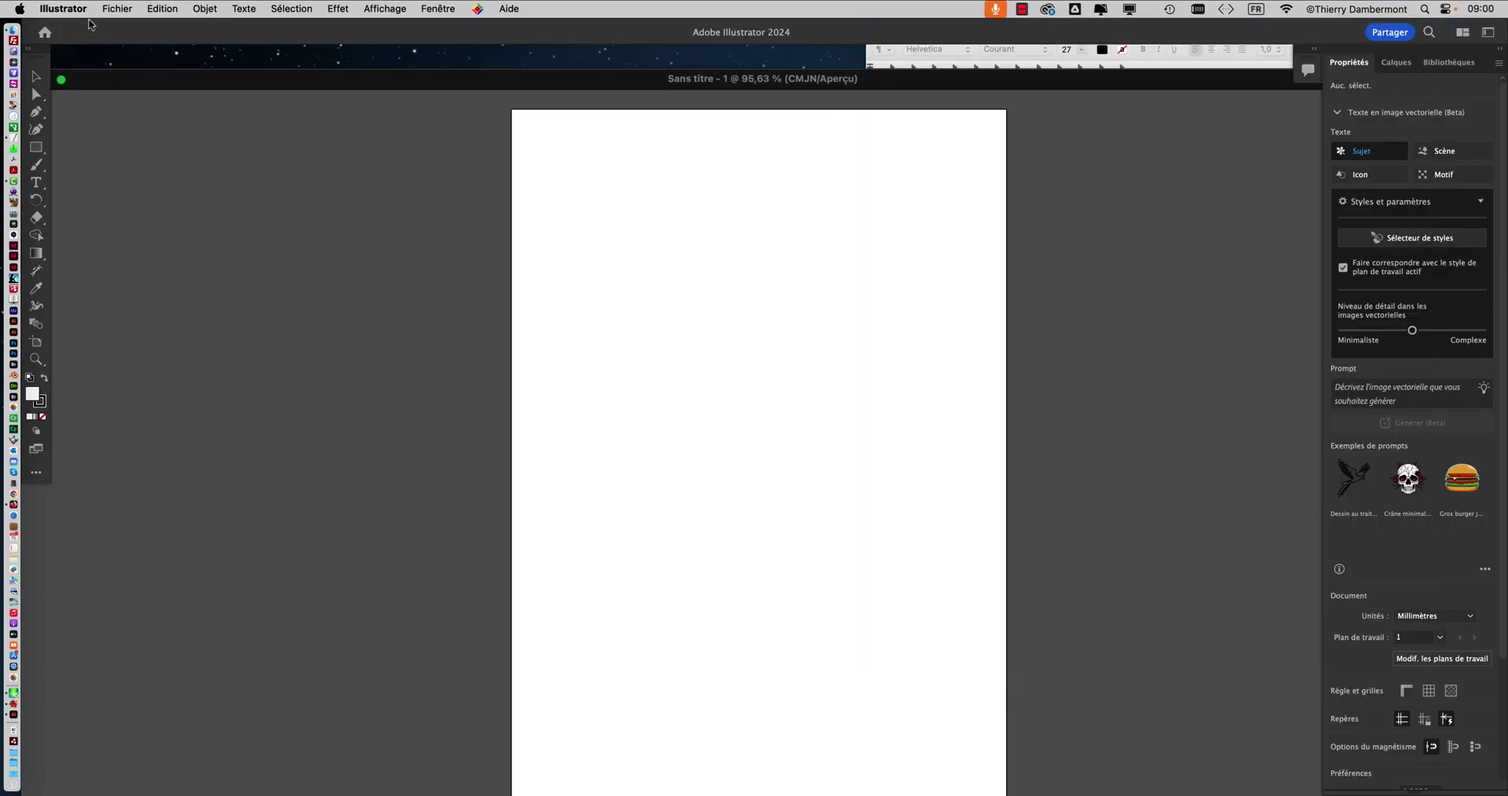
left_click(76, 11)
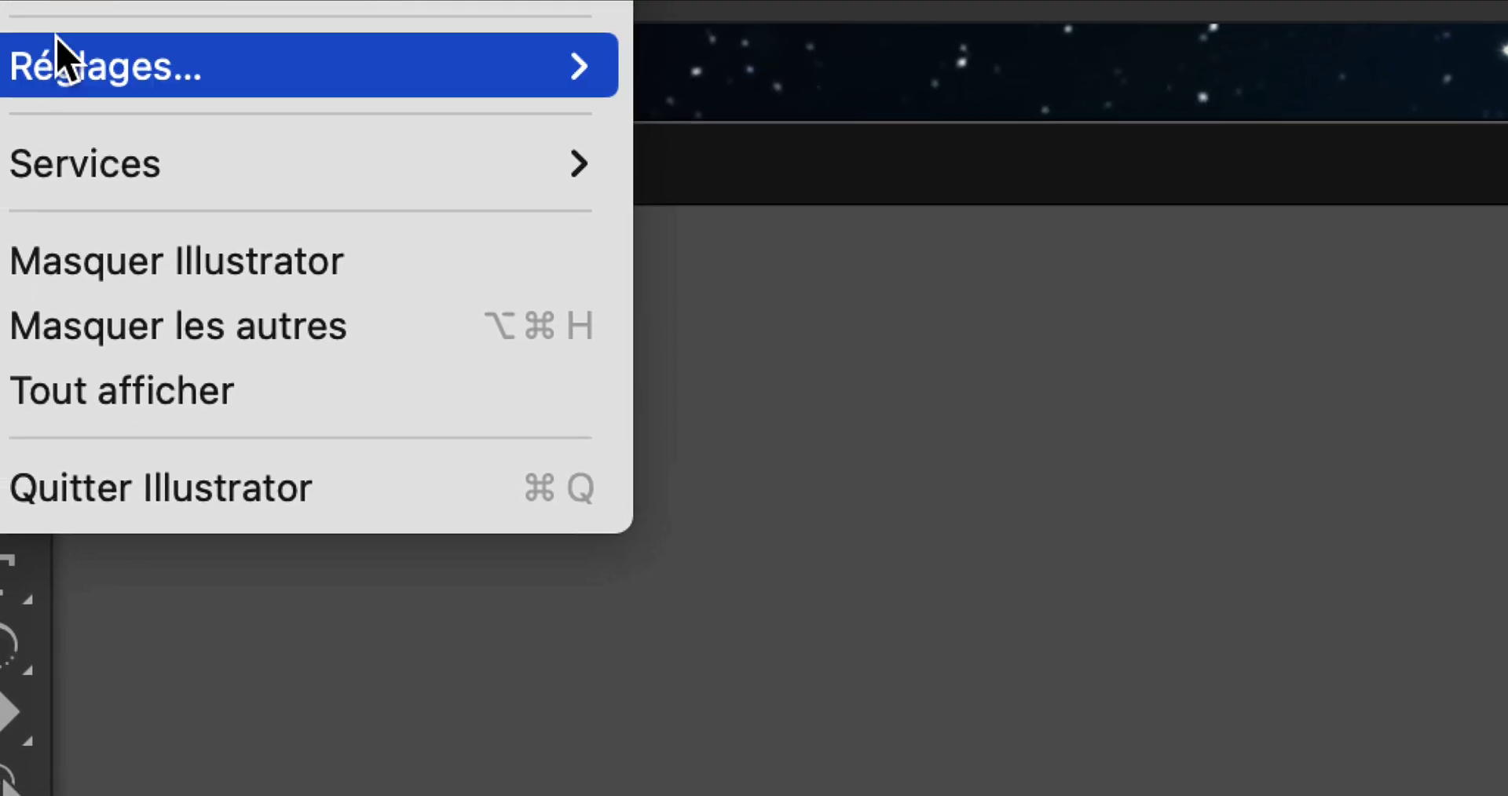
mouse_move(50, 56)
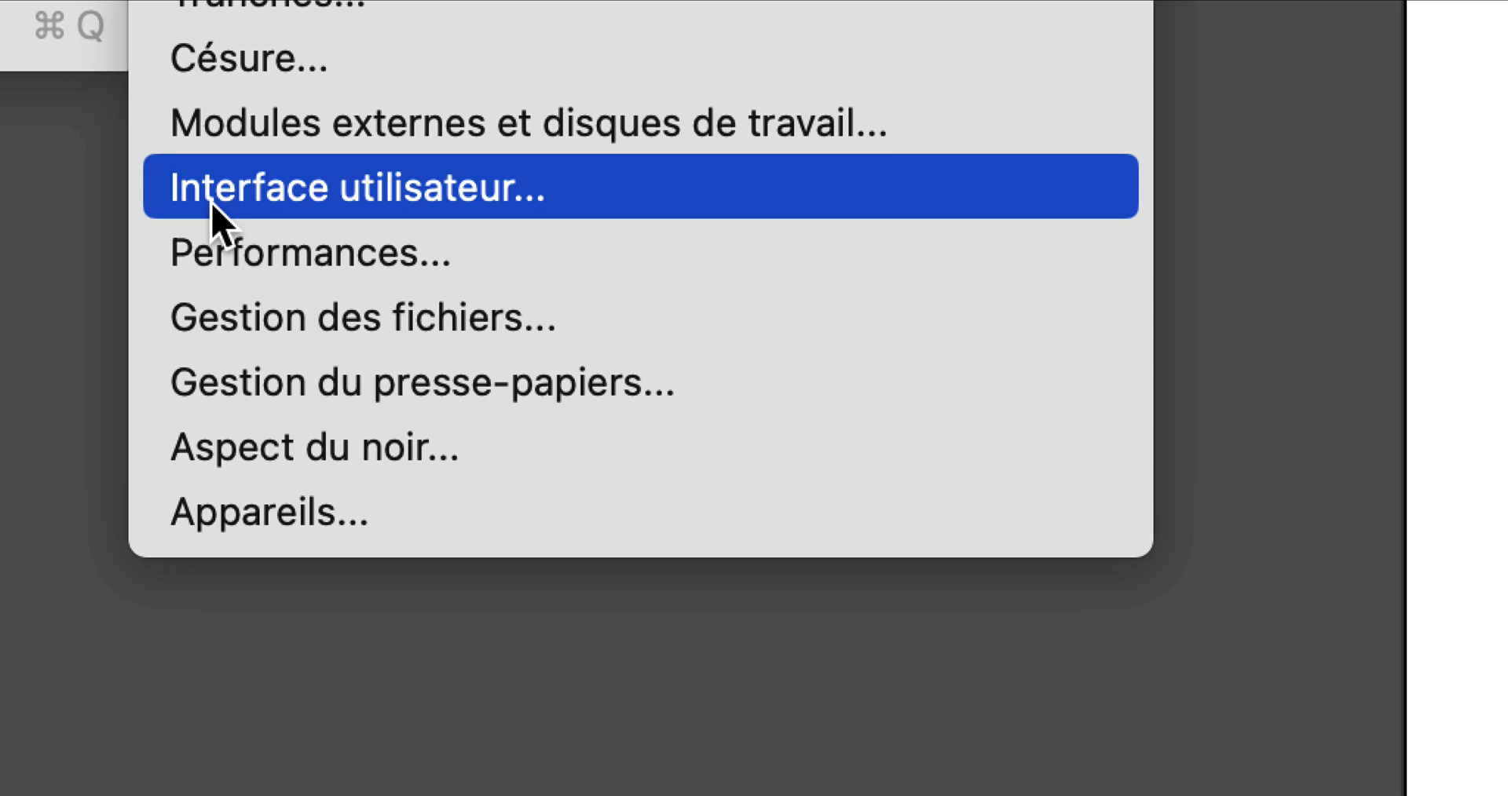
left_click(213, 206)
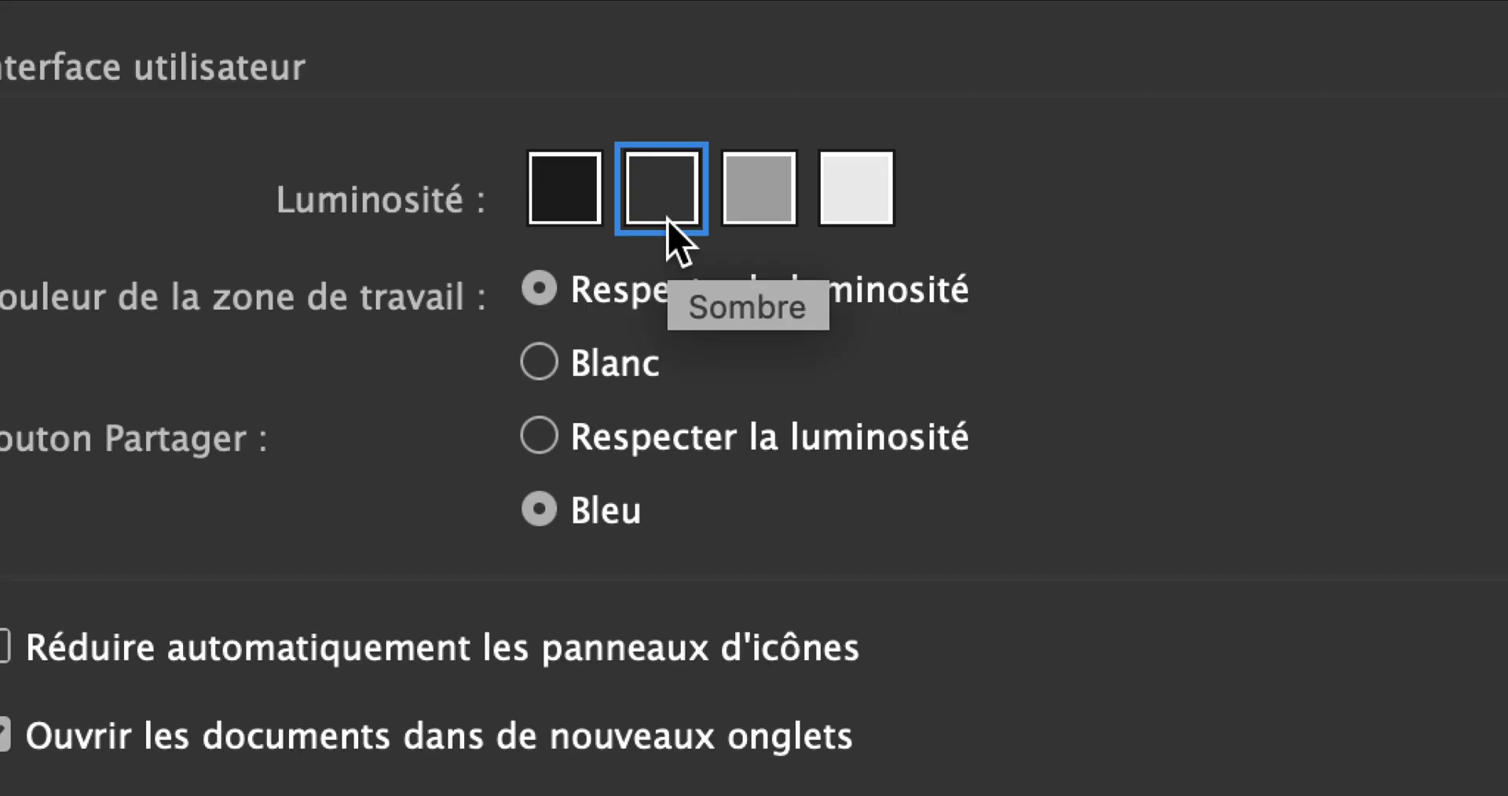
- Try the different interface brightness levels and apply Très claire
left_click(683, 221)
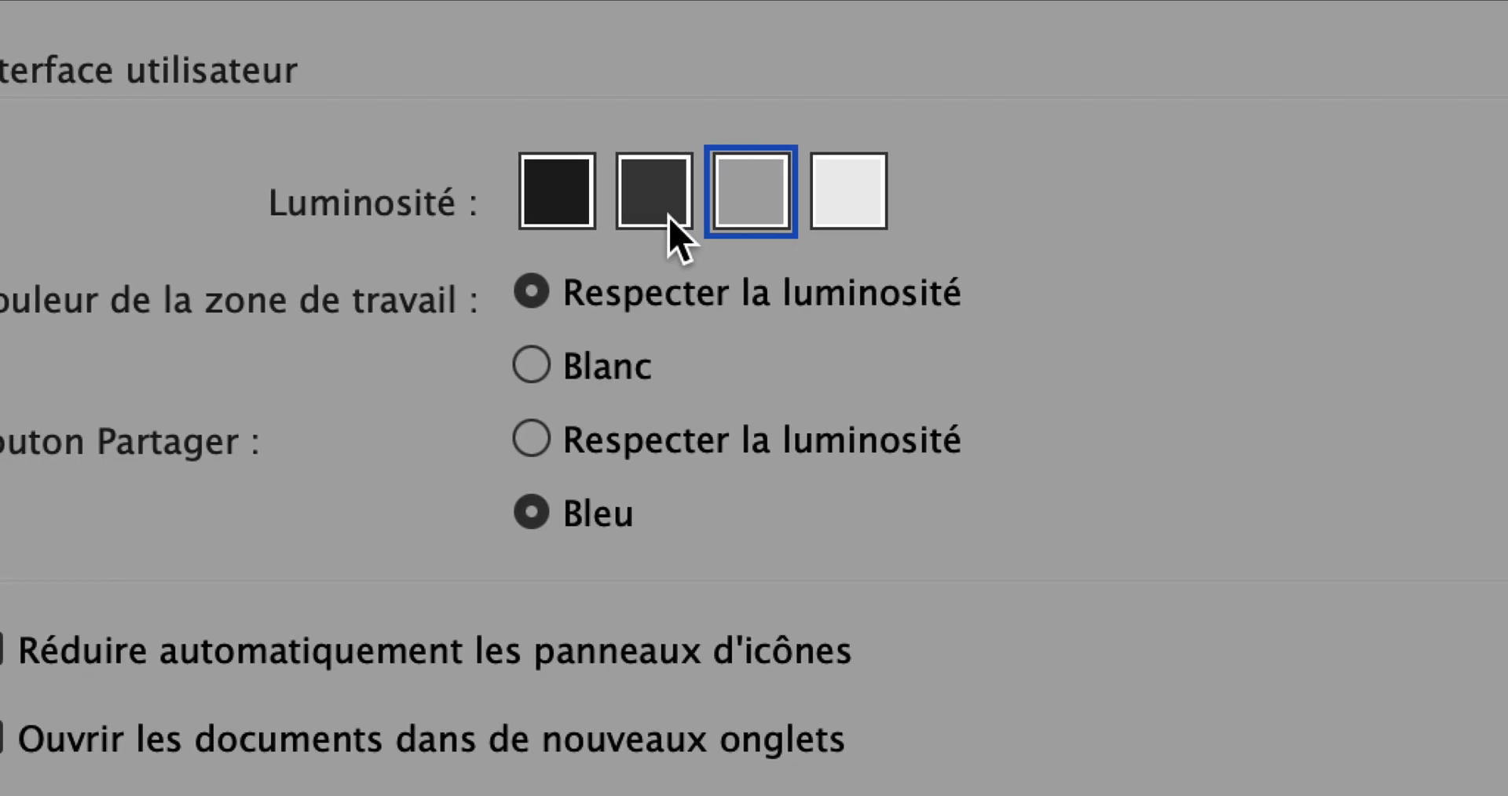
left_click(628, 218)
left_click(533, 219)
left_click(663, 220)
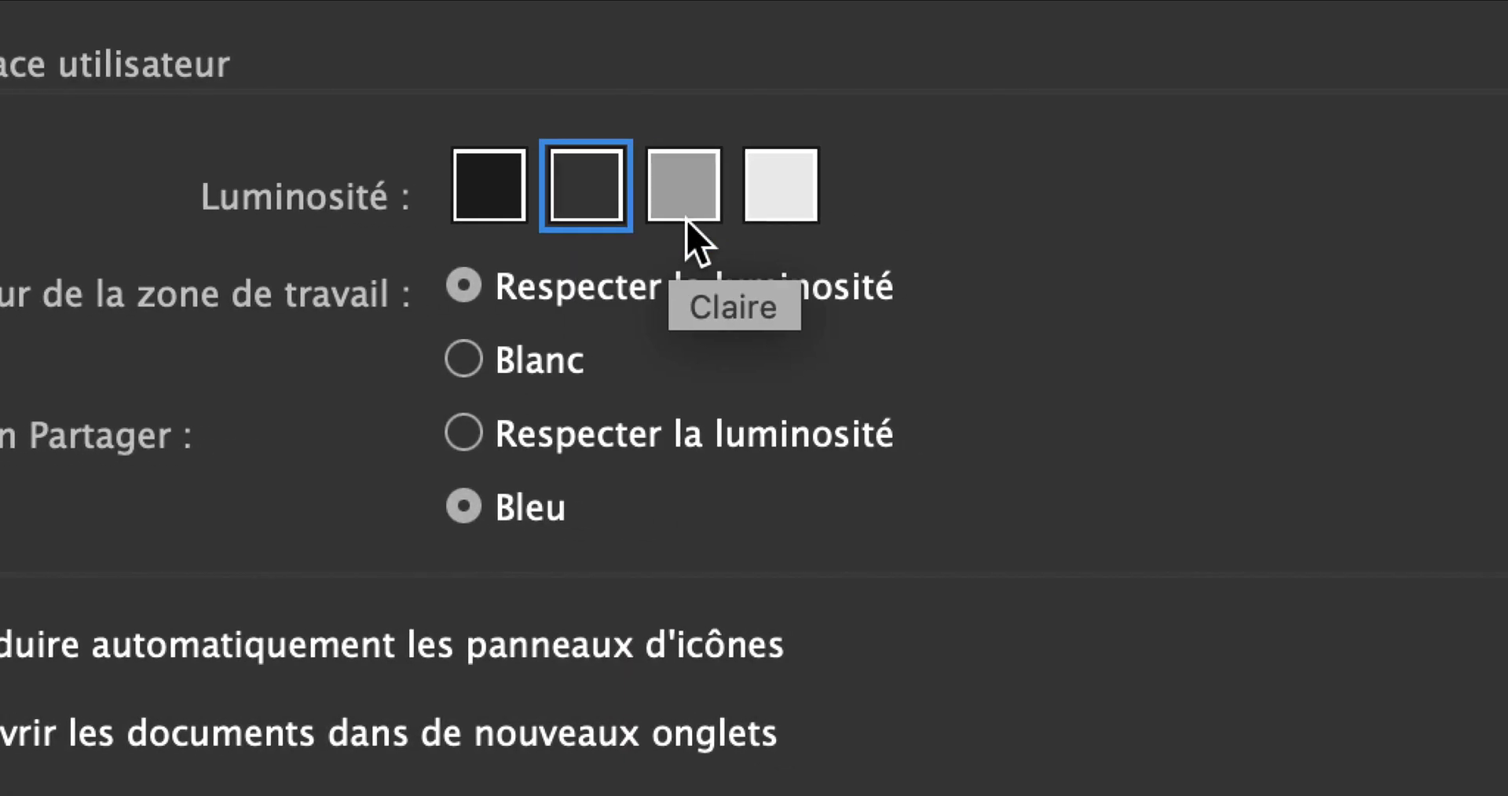
left_click(879, 219)
left_click(793, 224)
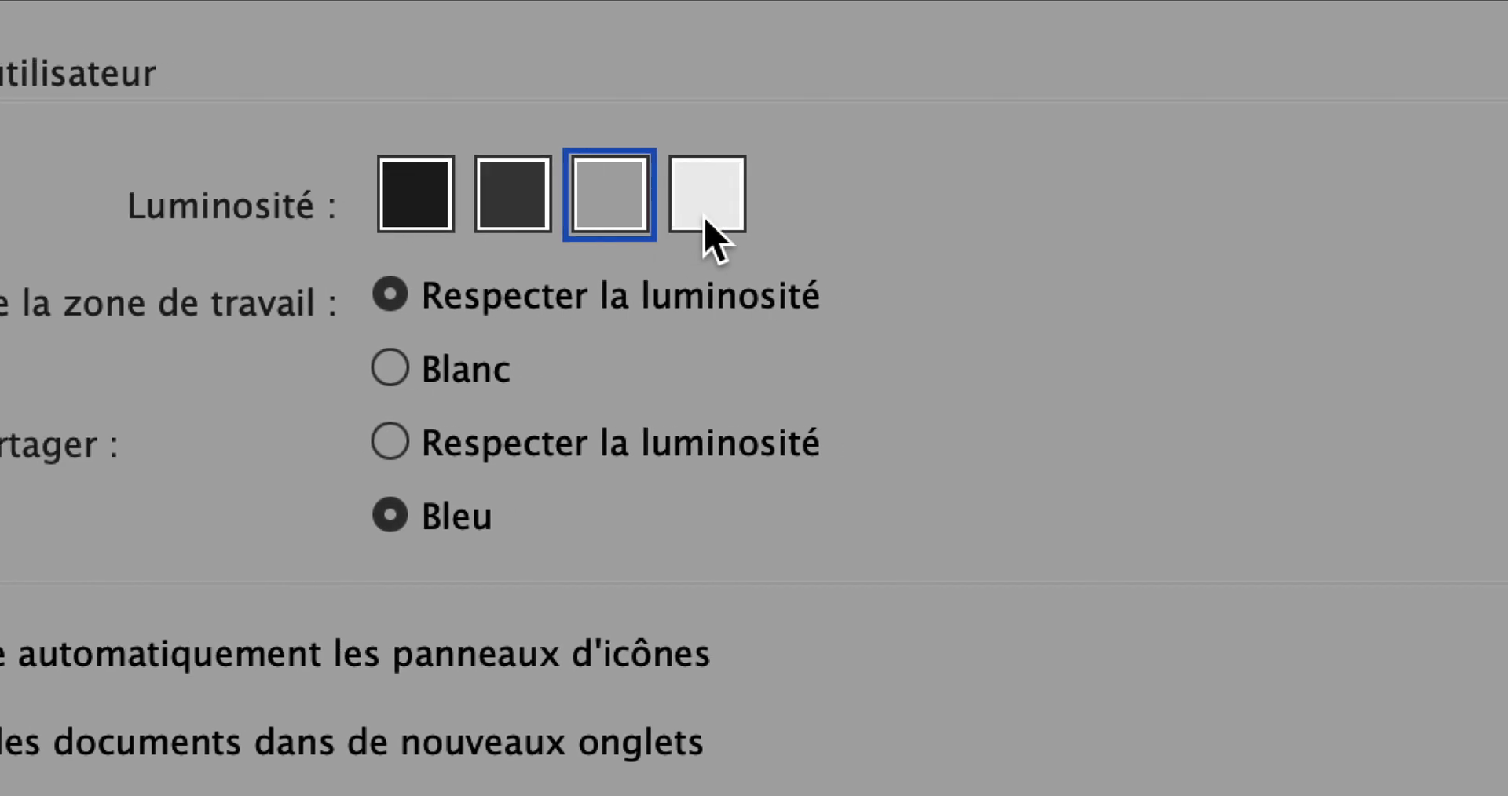
left_click(776, 221)
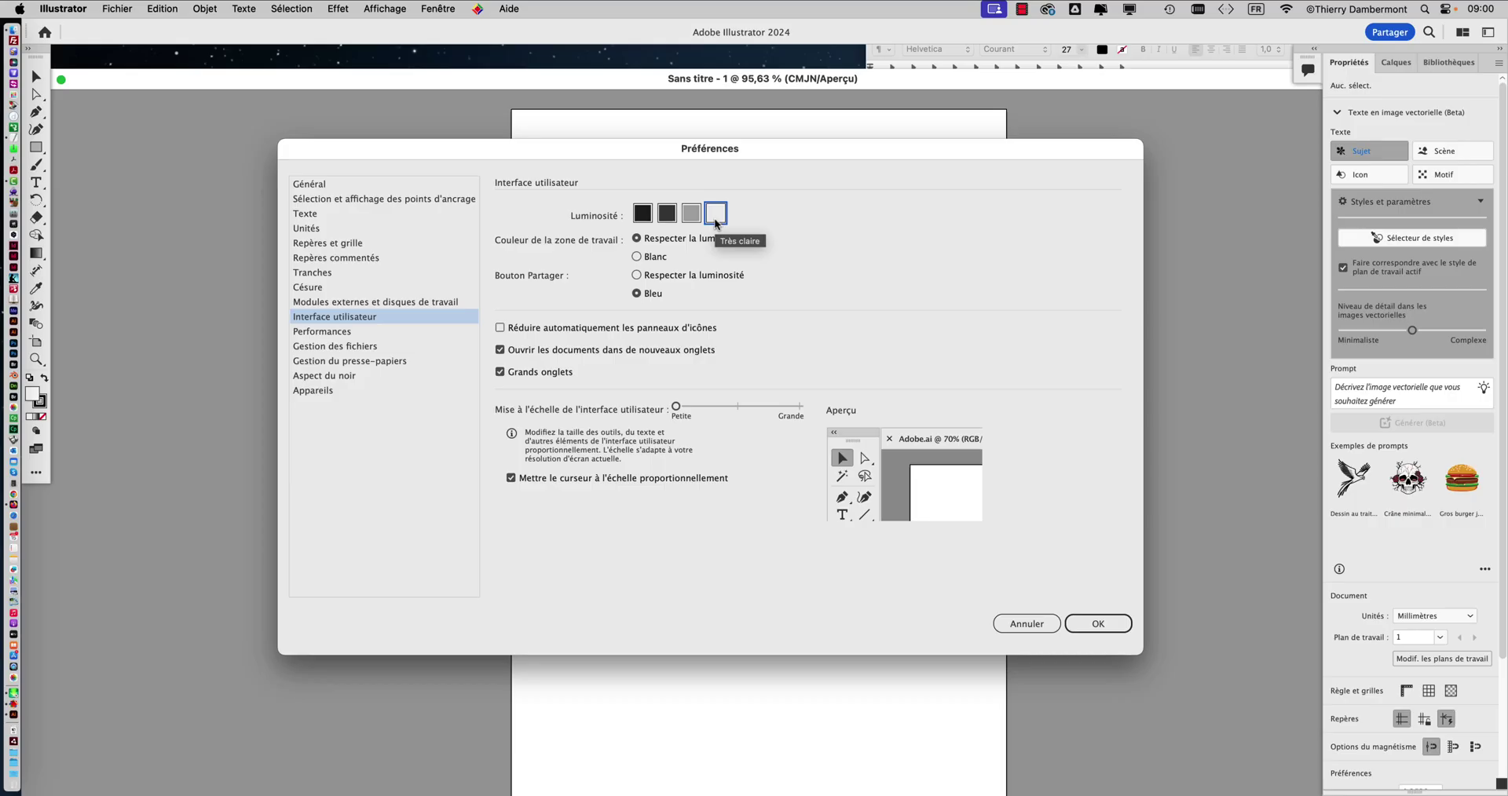
left_click(1097, 624)
- Glance at the TextEdit procedure, return to Illustrator and close the untitled document
key("super+Tab")
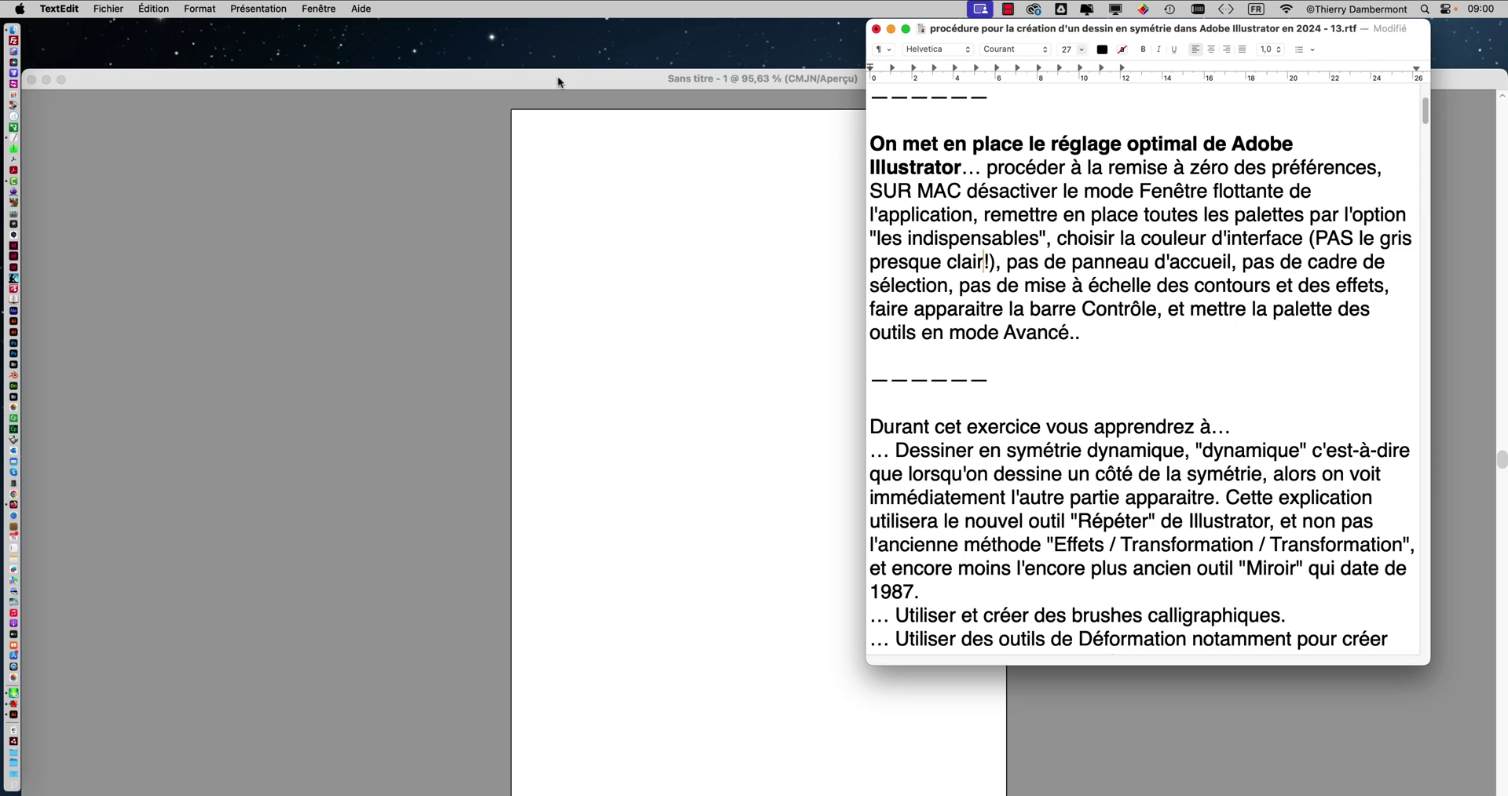
left_click(558, 81)
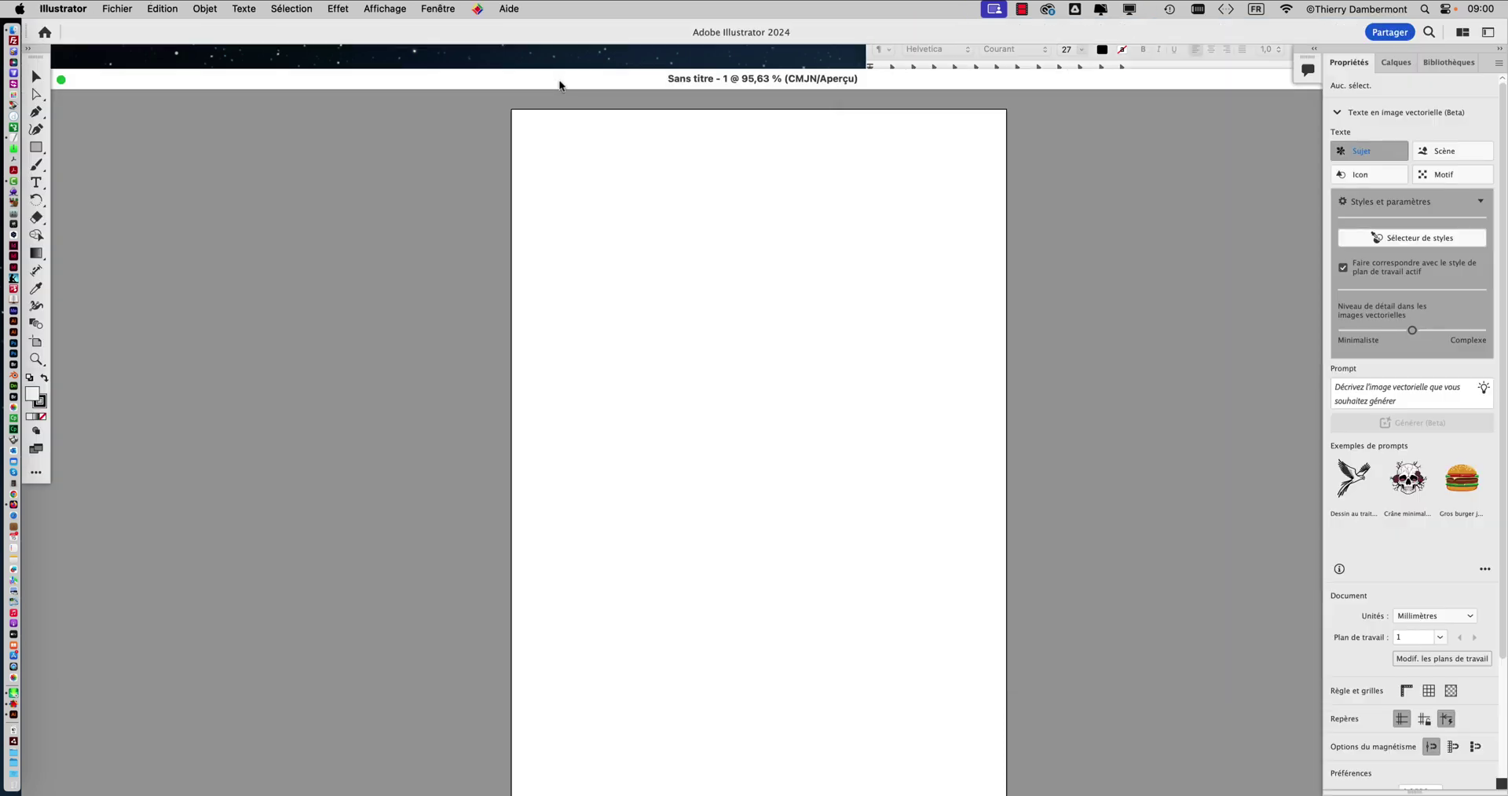
double_click(303, 85)
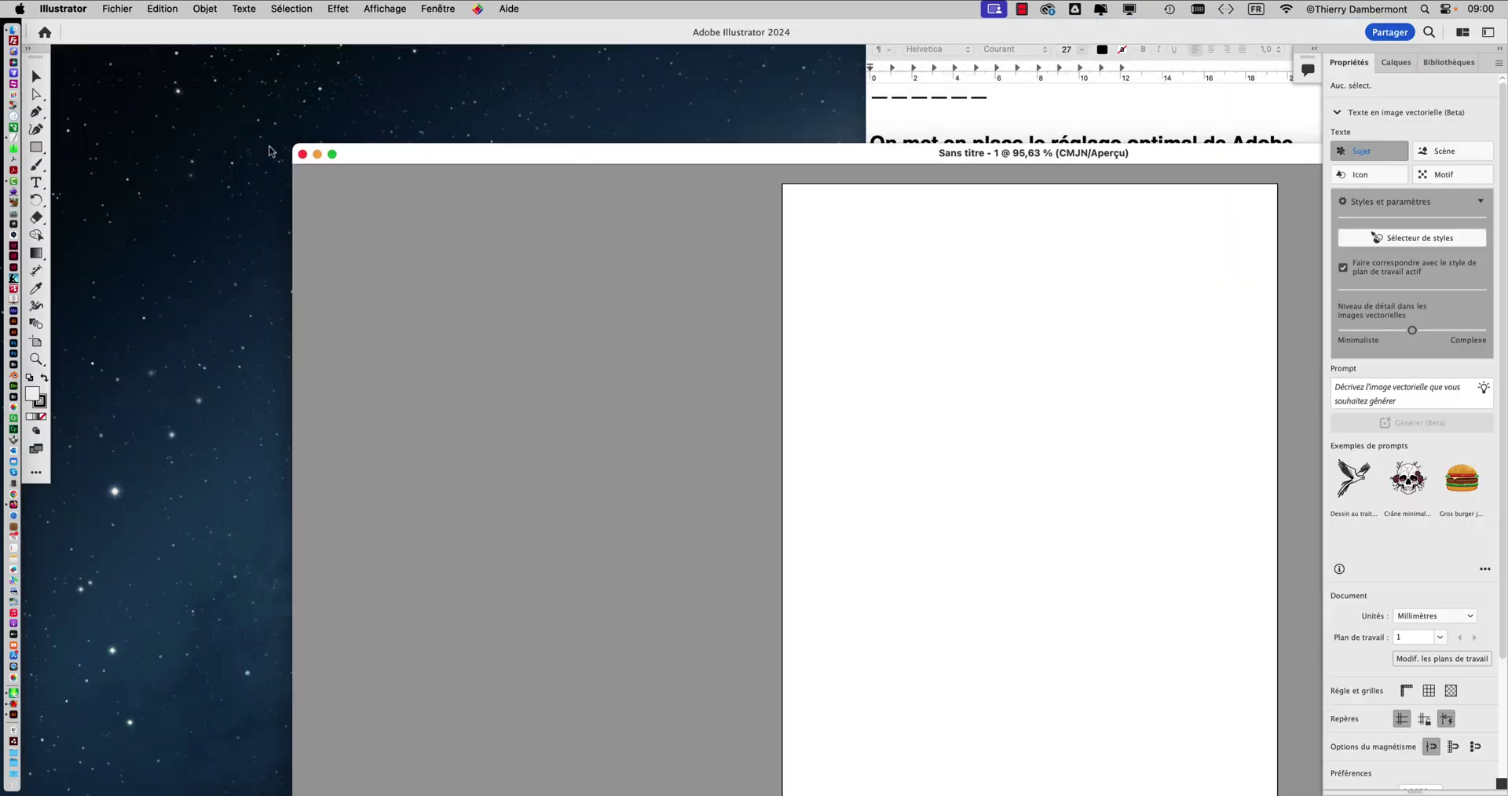
left_click(303, 155)
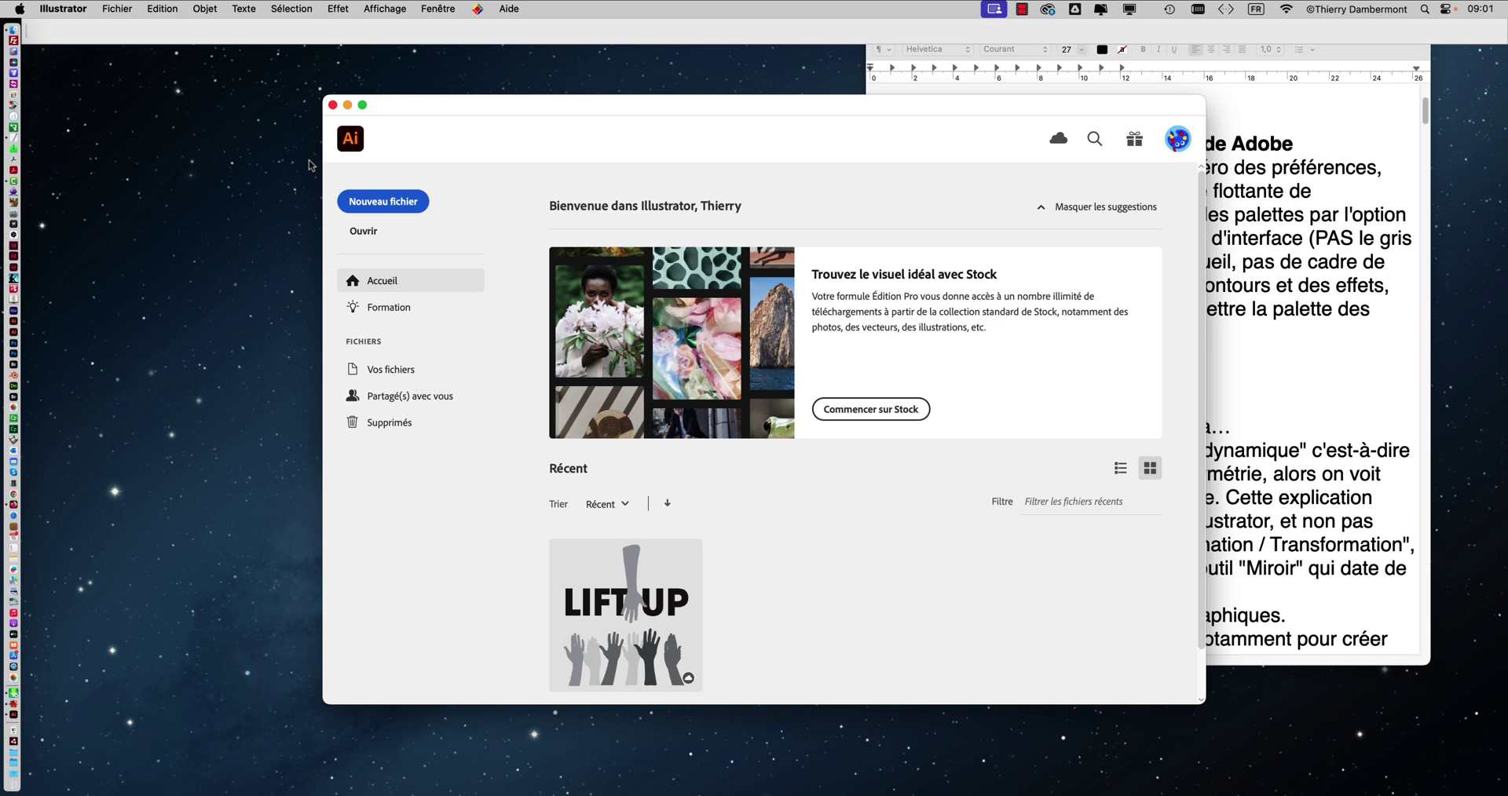
- Switch to the TextEdit procedure and insert "quand aucun document n'est ouvert" after "pas de panneau d'accueil"
key("super+h")
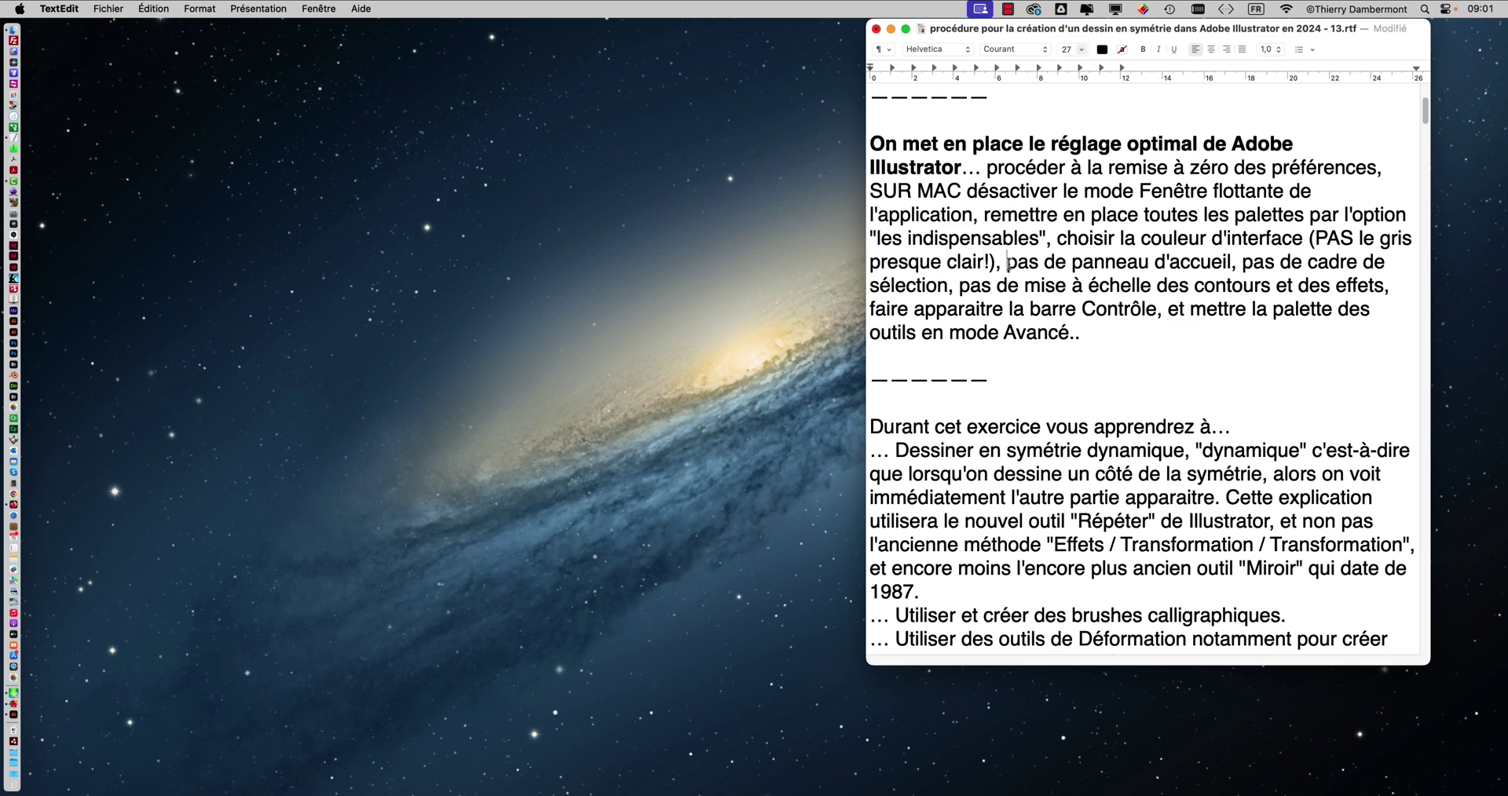
left_click_drag(1007, 261, 1231, 262)
left_click(1230, 262)
type("quand aucun ")
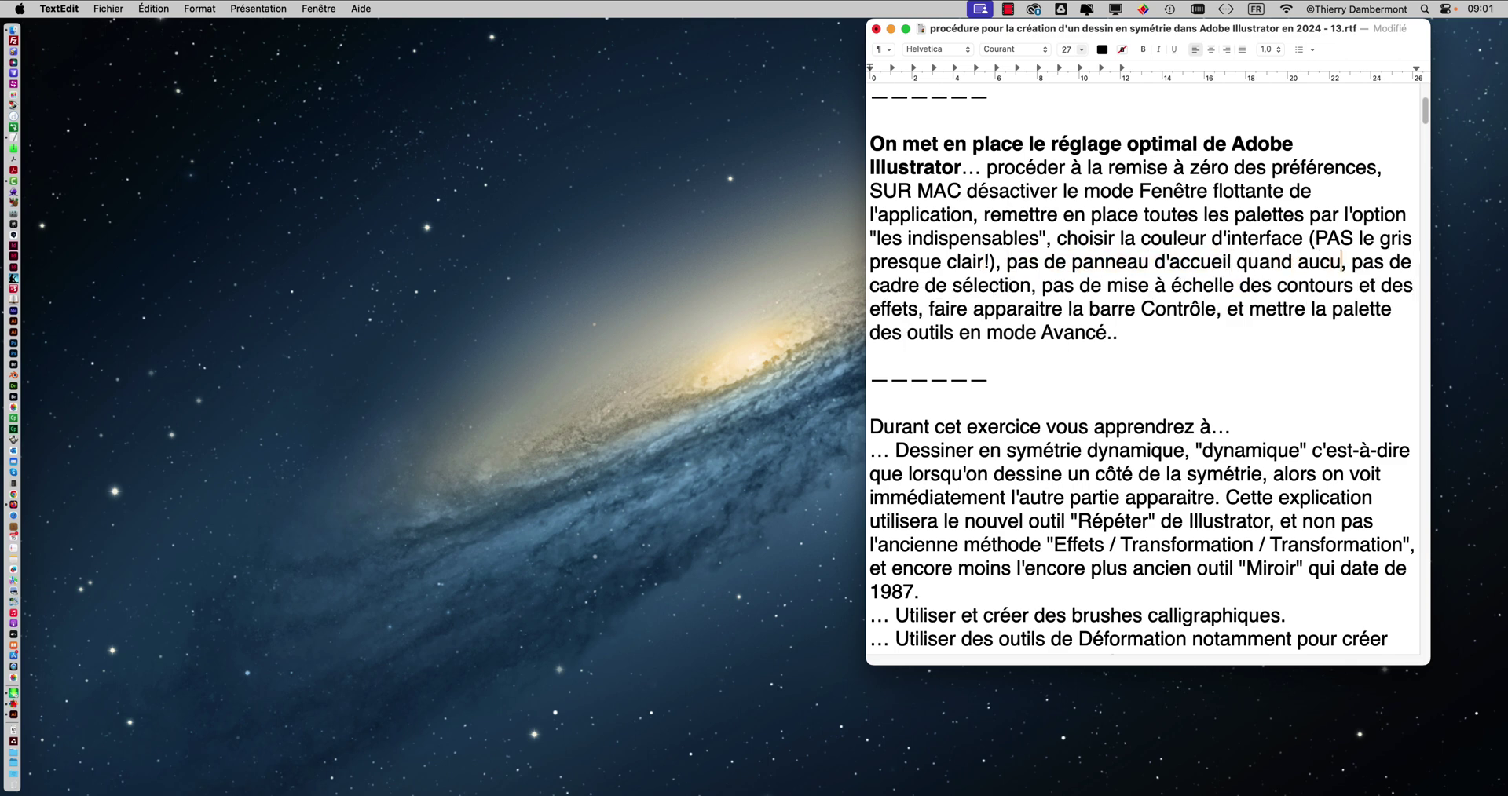
type("docuent n'est ")
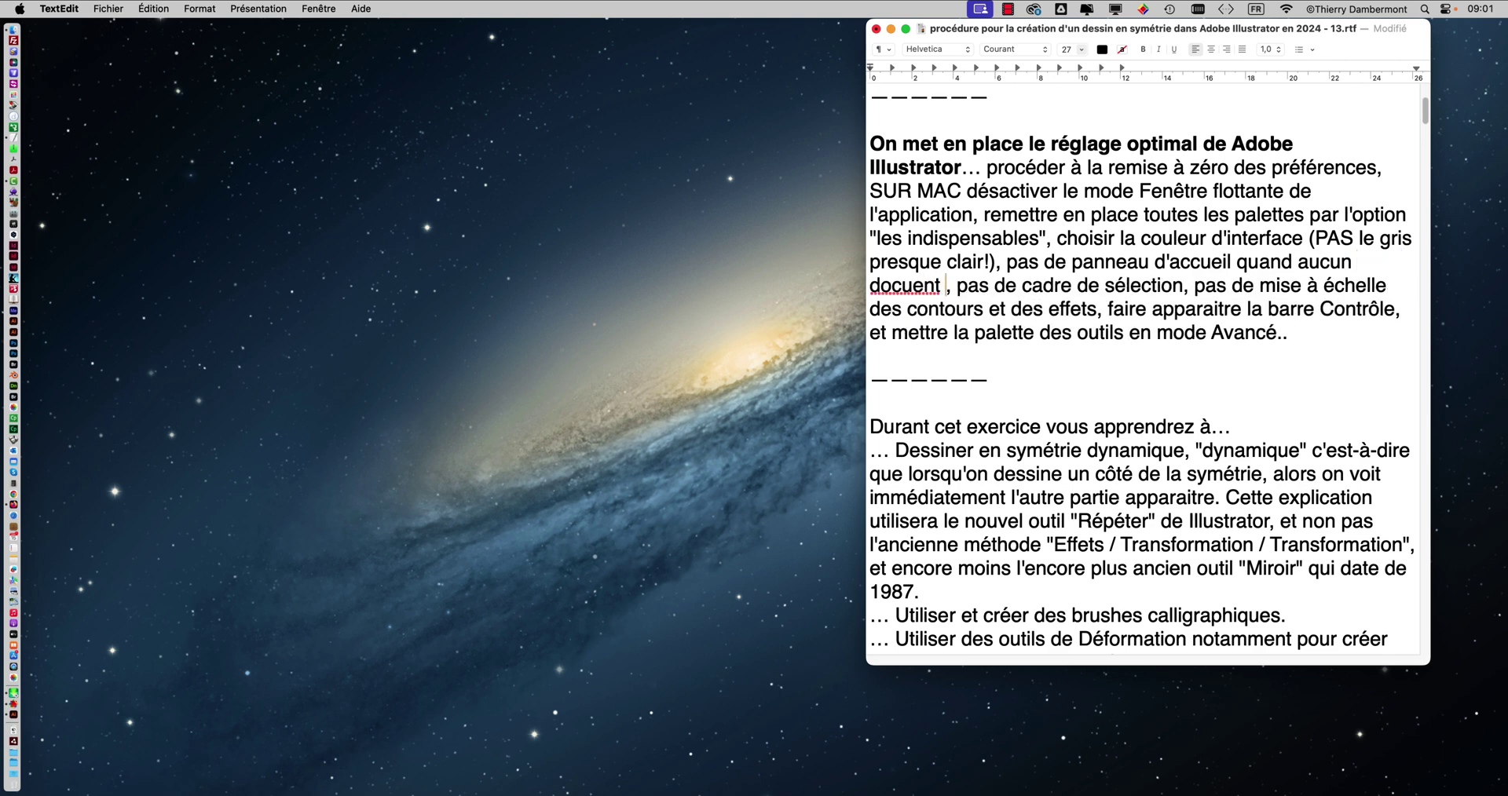
type("ouvert")
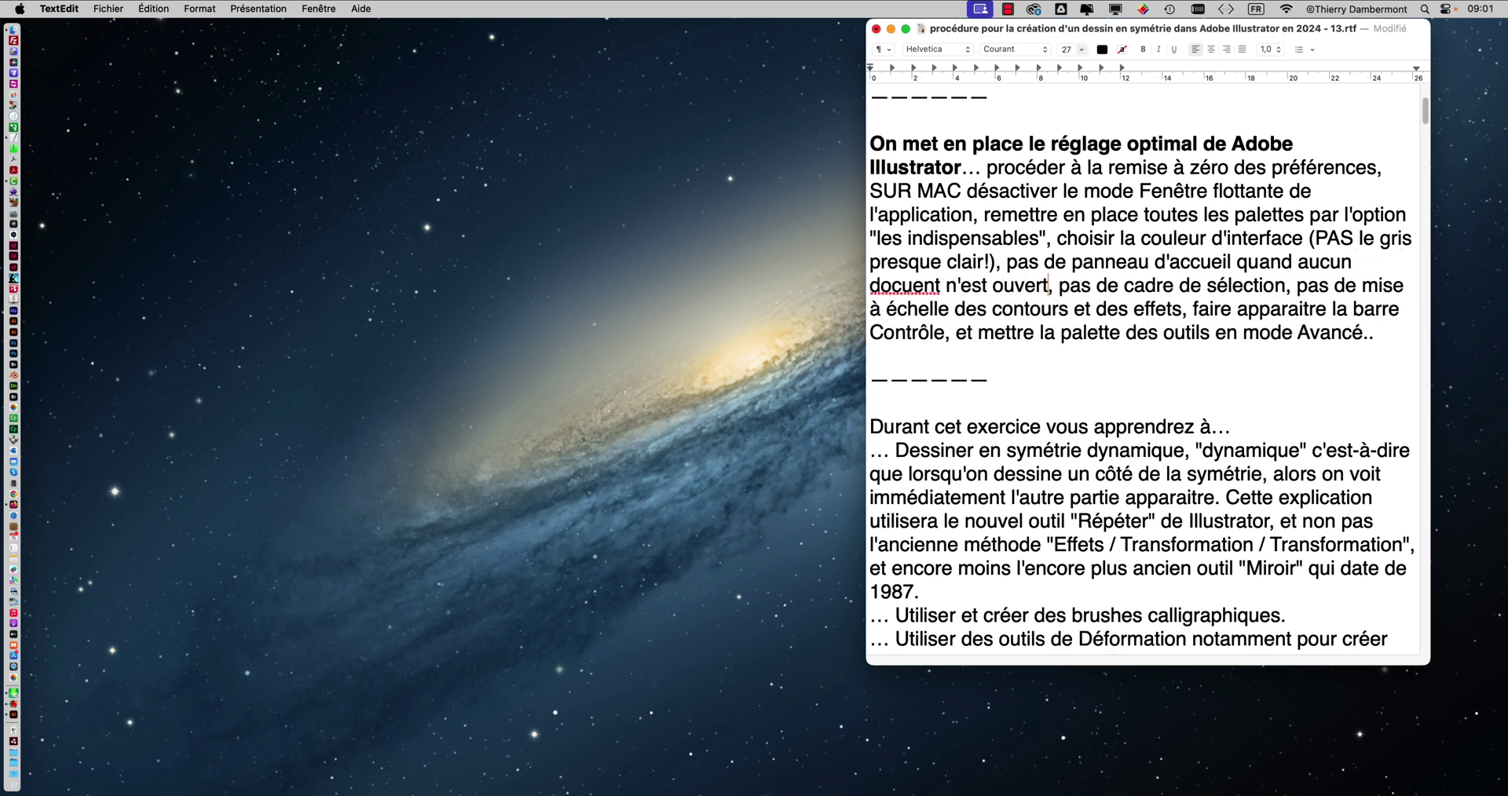
left_click(916, 285)
type("m")
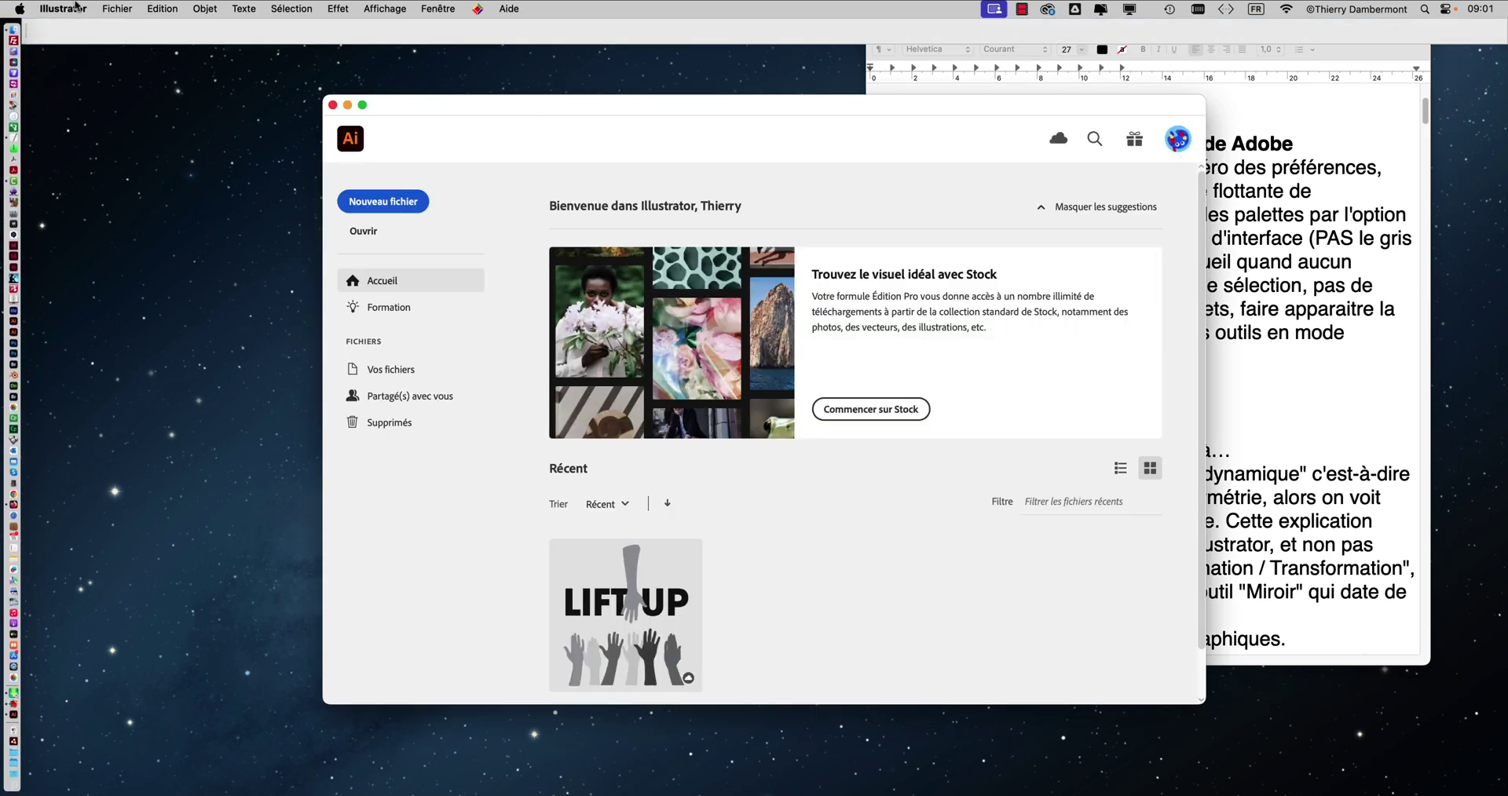
- In Illustrator's general preferences, turn off "Afficher l'écran d'accueil si aucun document n'est ouvert"
left_click(87, 6)
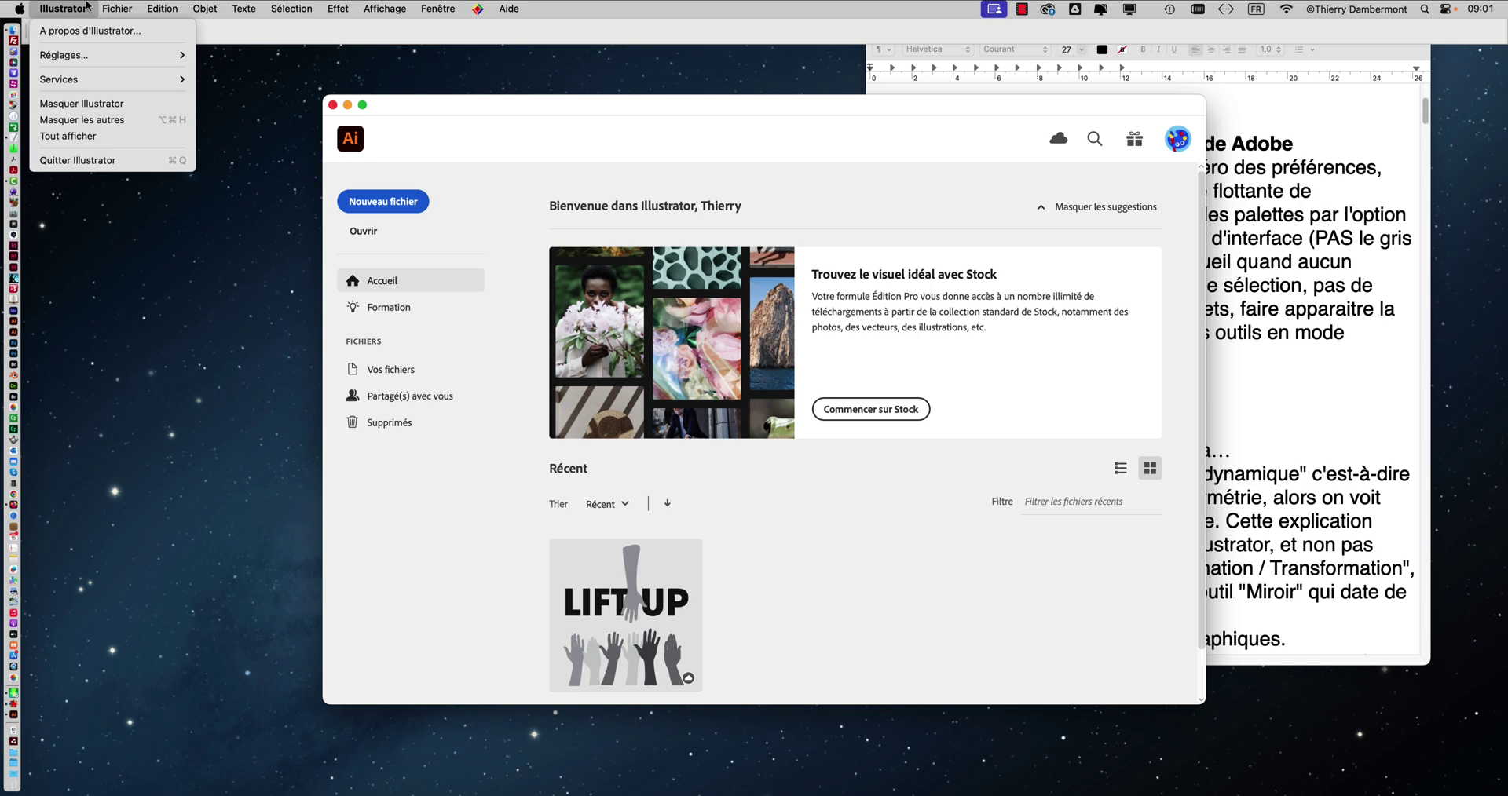
mouse_move(78, 56)
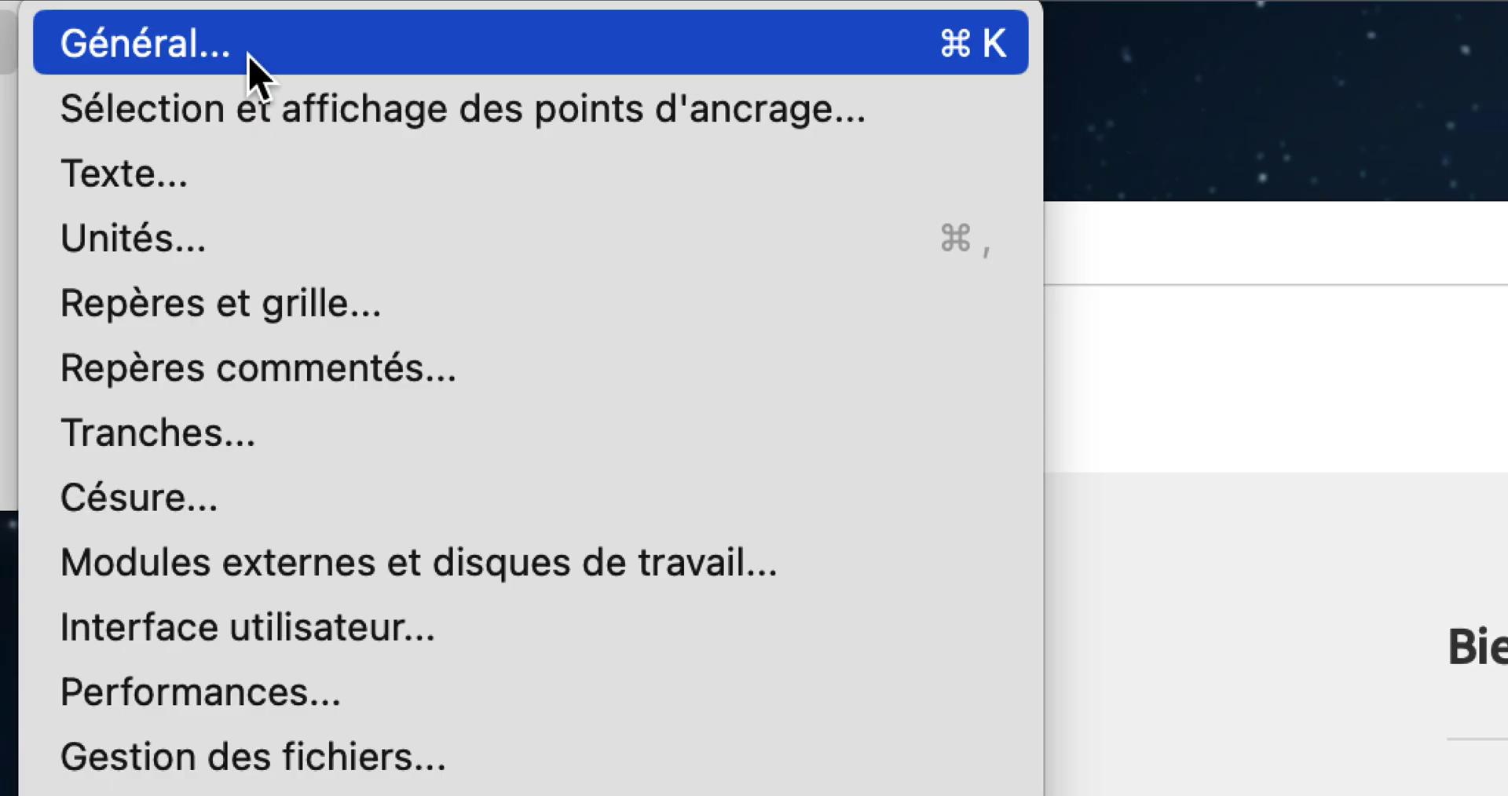
left_click(248, 55)
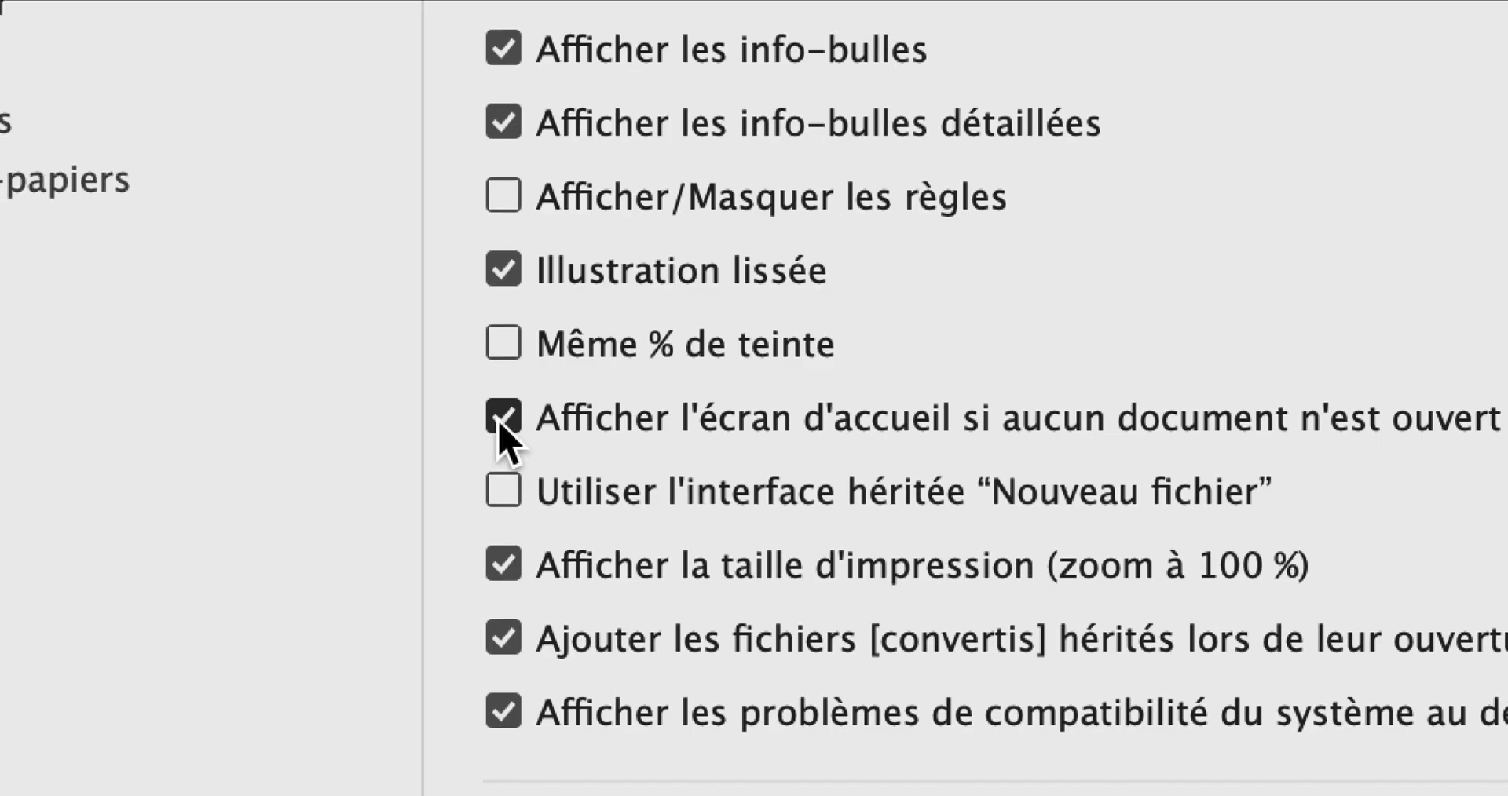
left_click(502, 434)
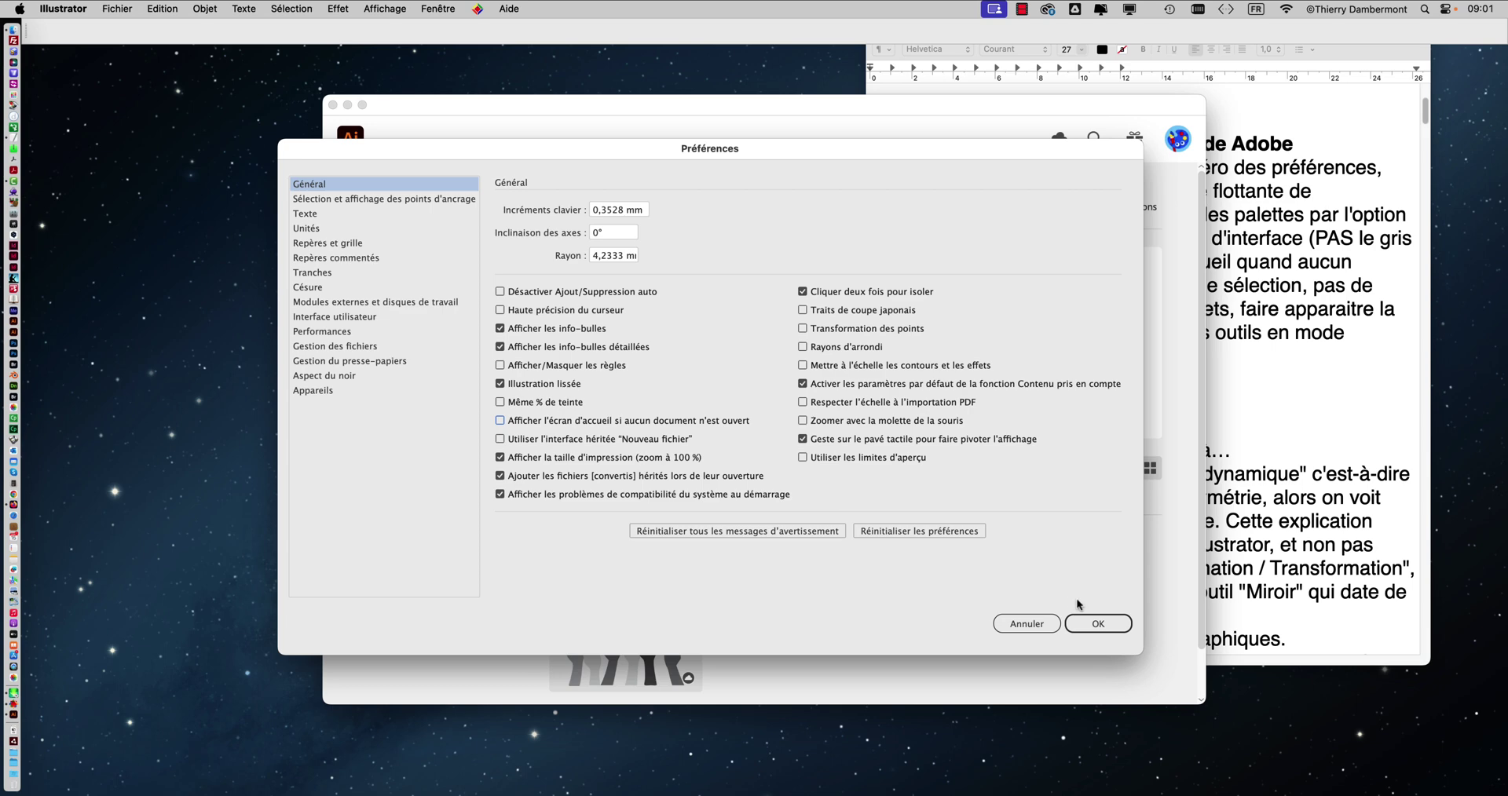
left_click(1086, 622)
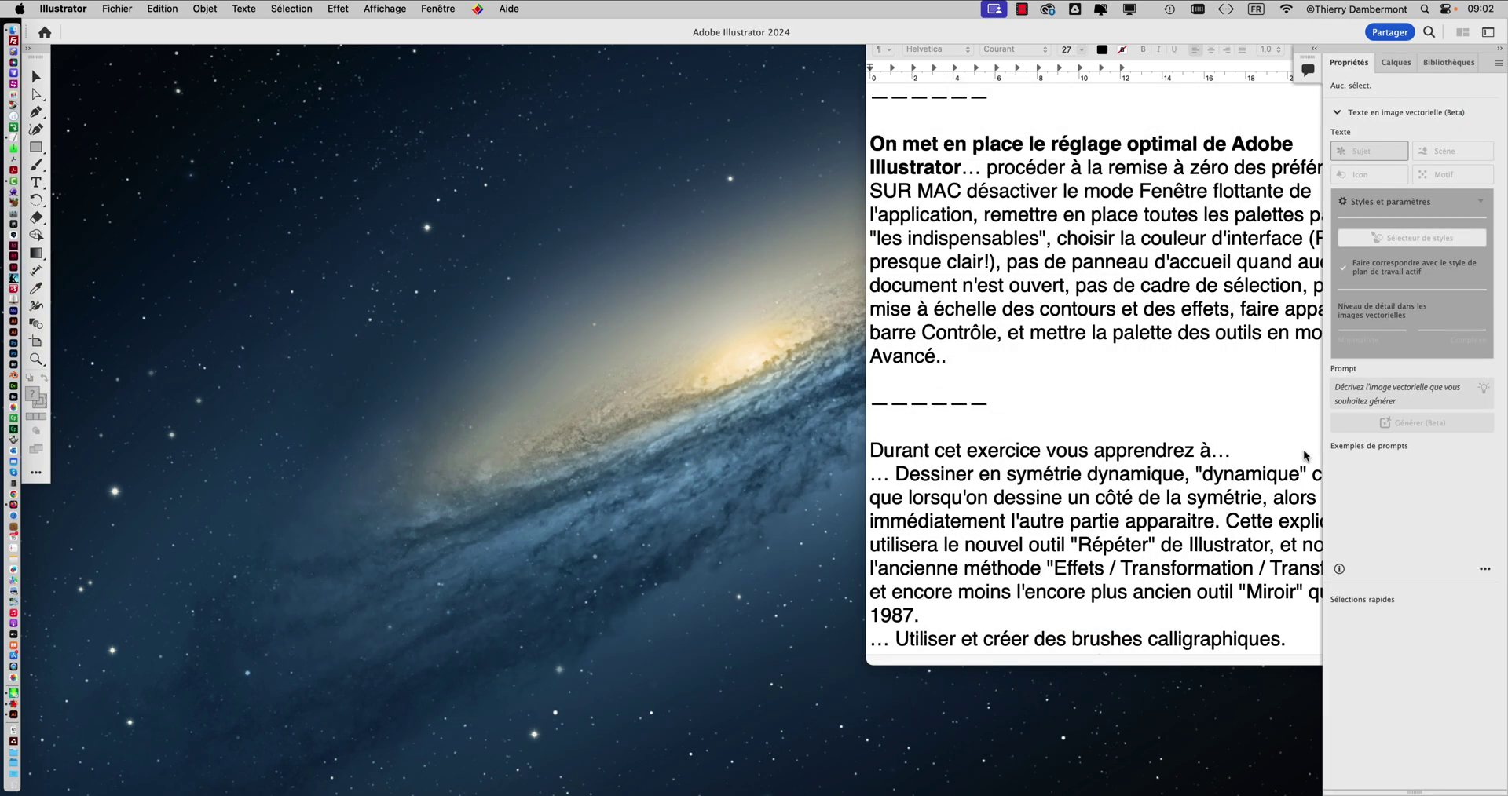
- Switch to TextEdit and review the "pas de cadre de sélection" instruction in the procedure
left_click(1227, 364)
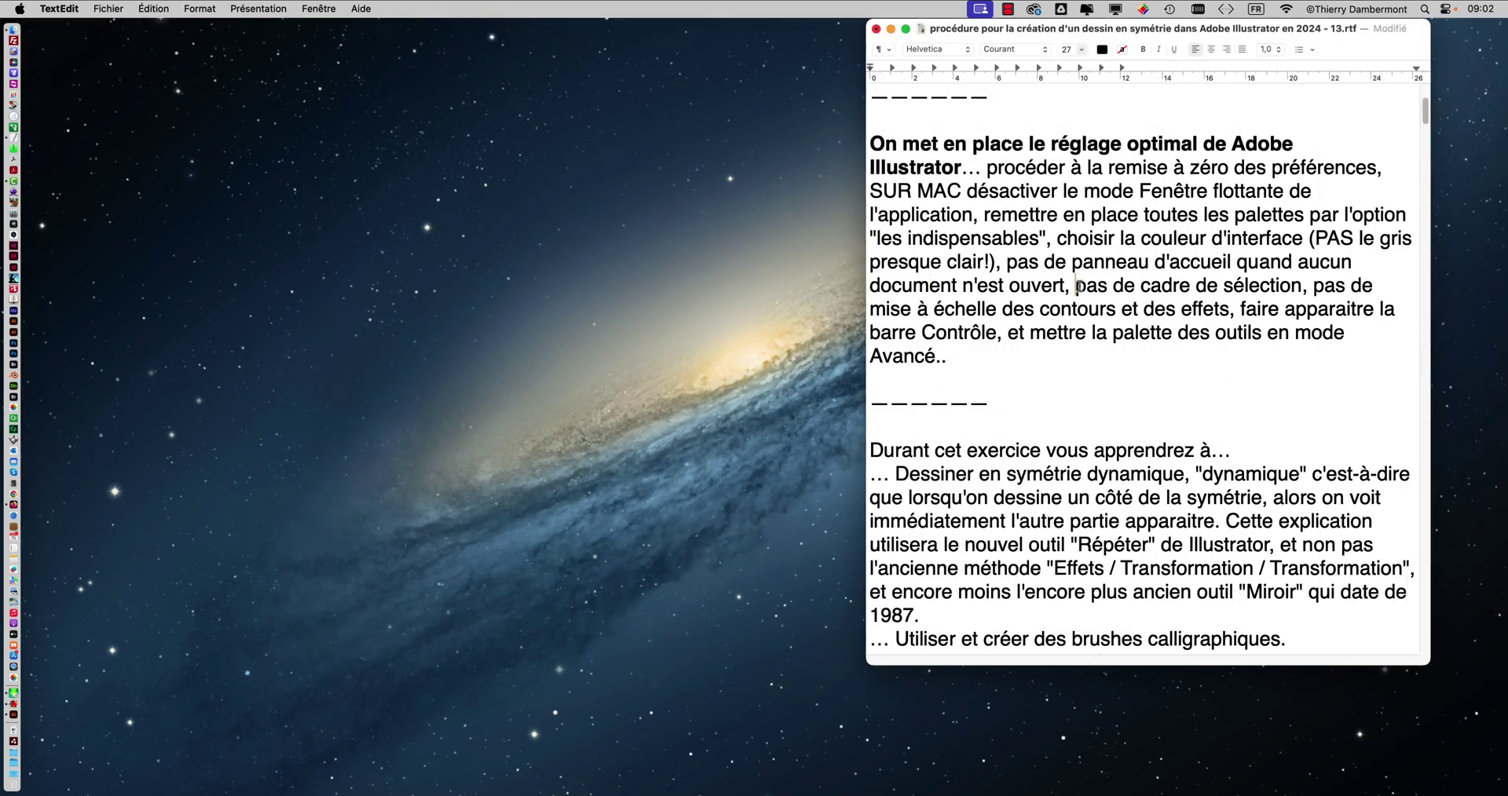
left_click_drag(1076, 286, 1301, 293)
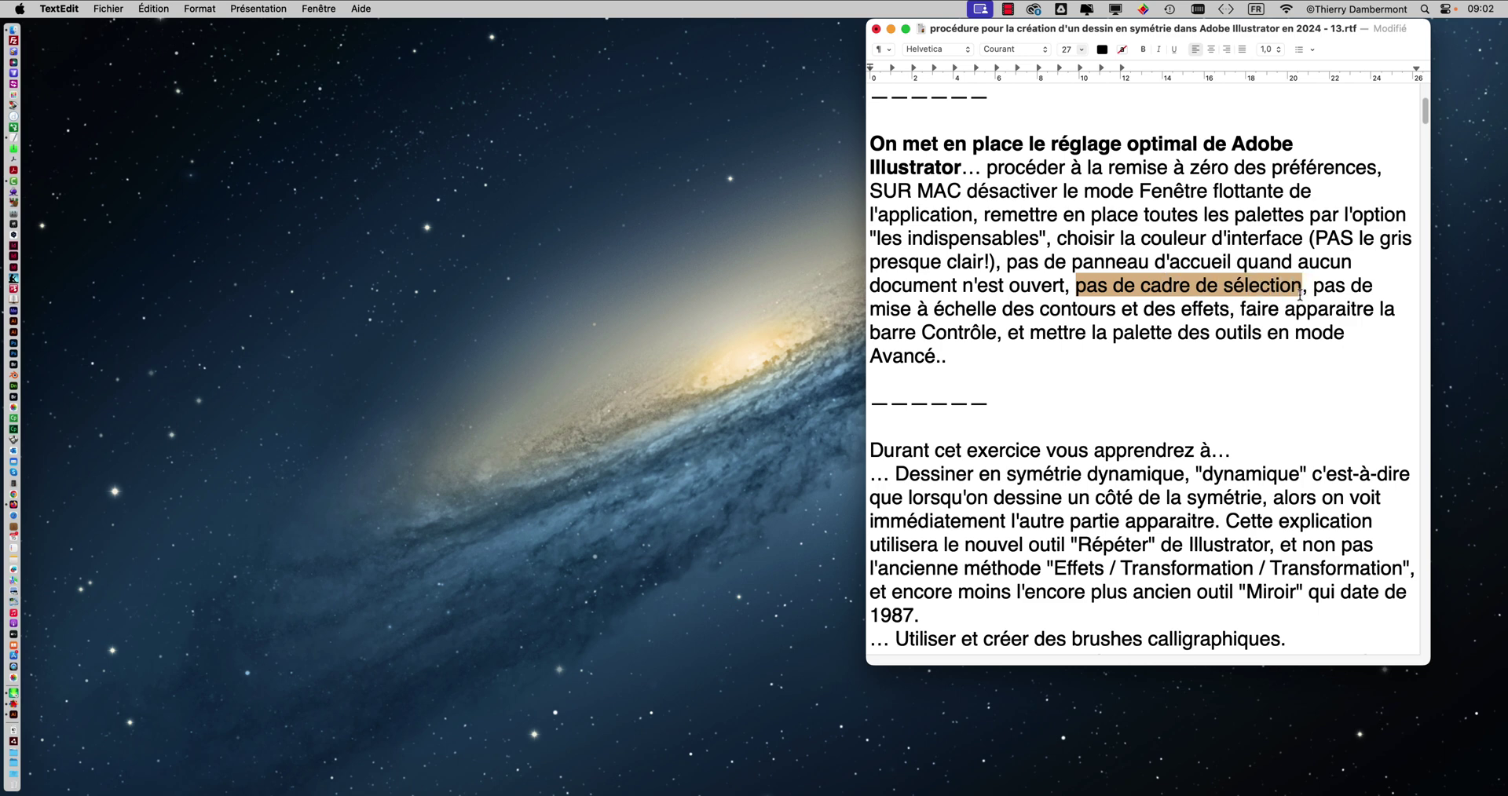
left_click(1295, 306)
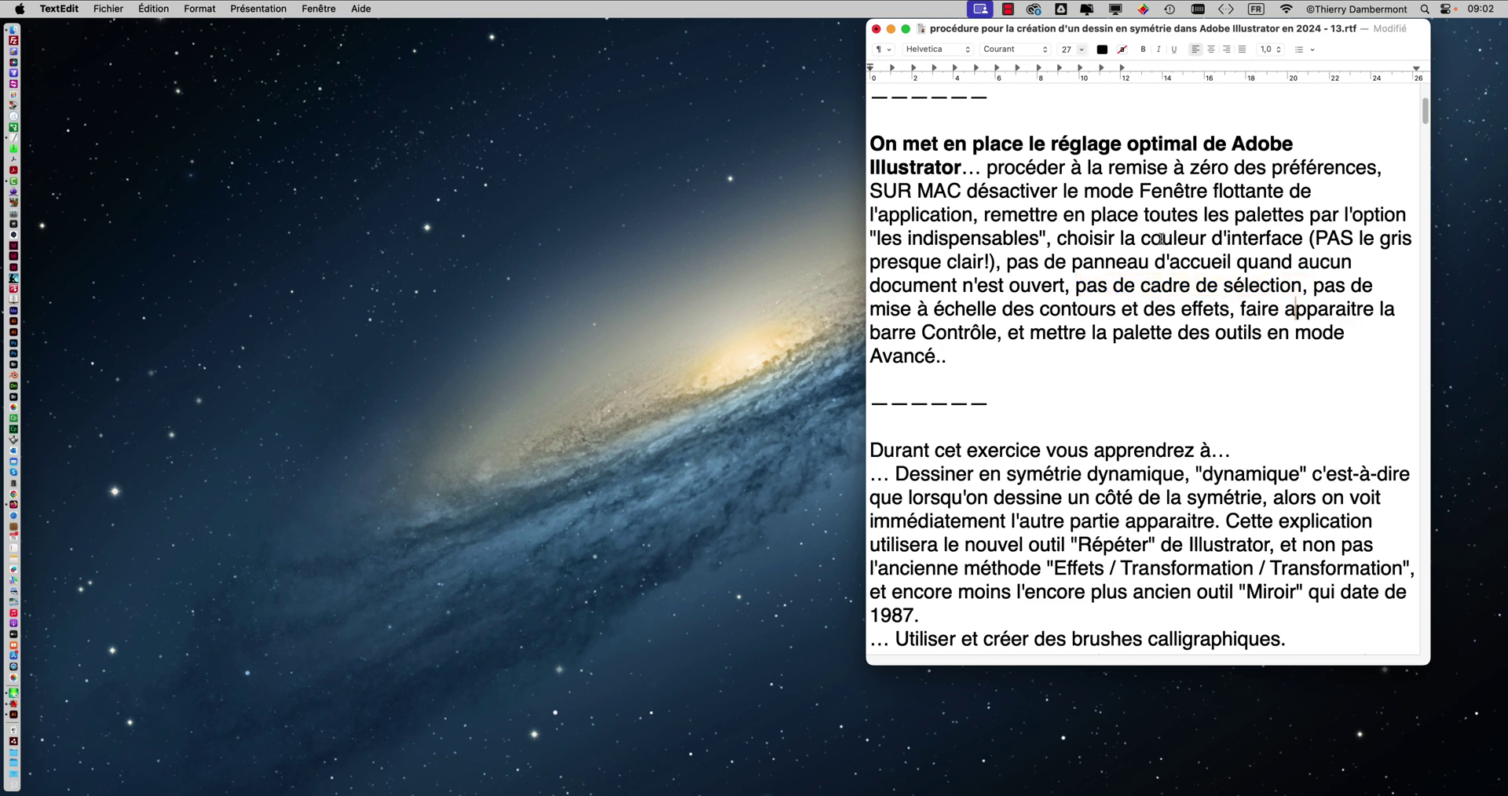
- Return to Illustrator and create a new blank A4 document from the Impression presets
key("super+Tab")
left_click(110, 9)
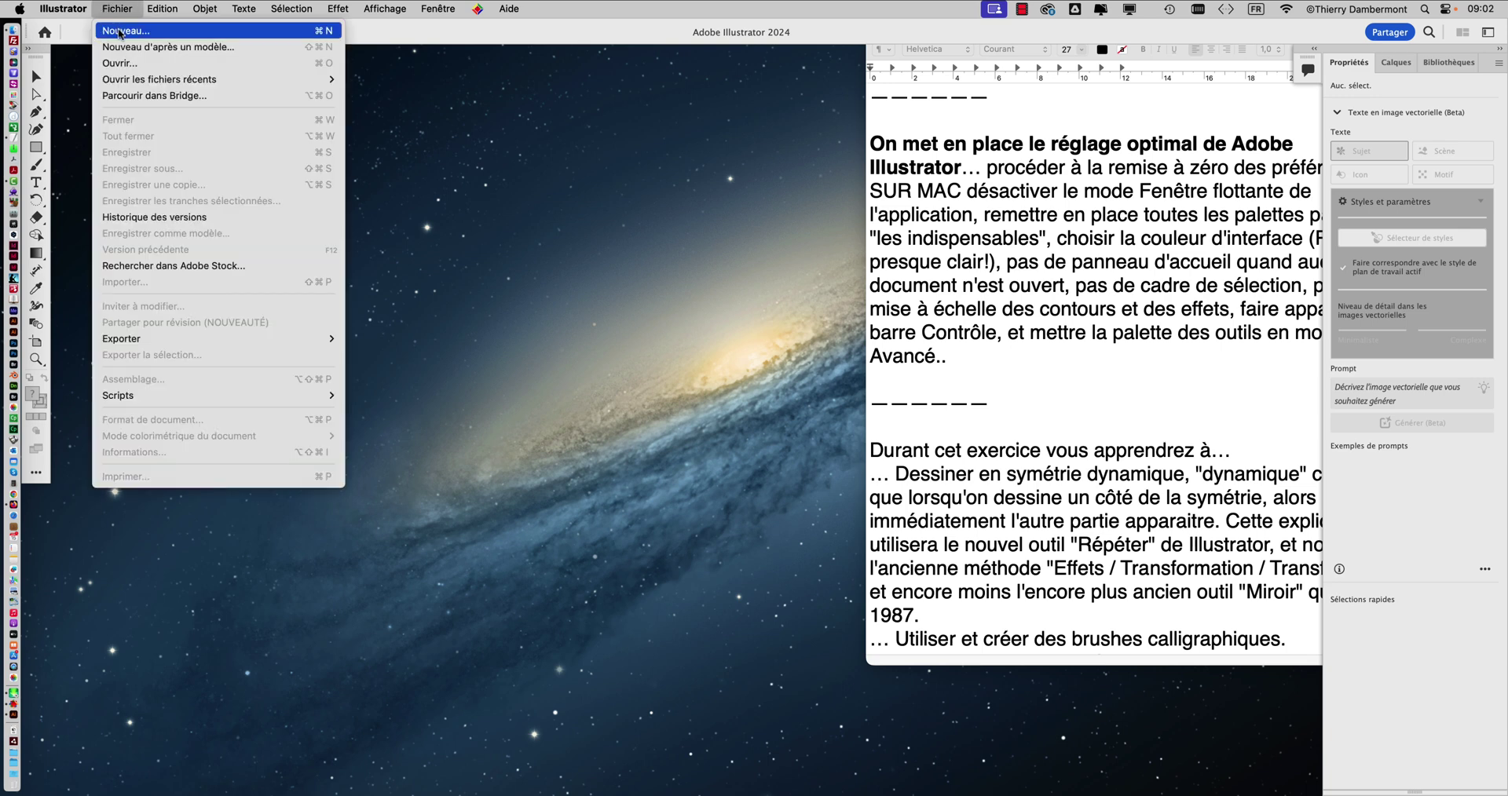
left_click(120, 31)
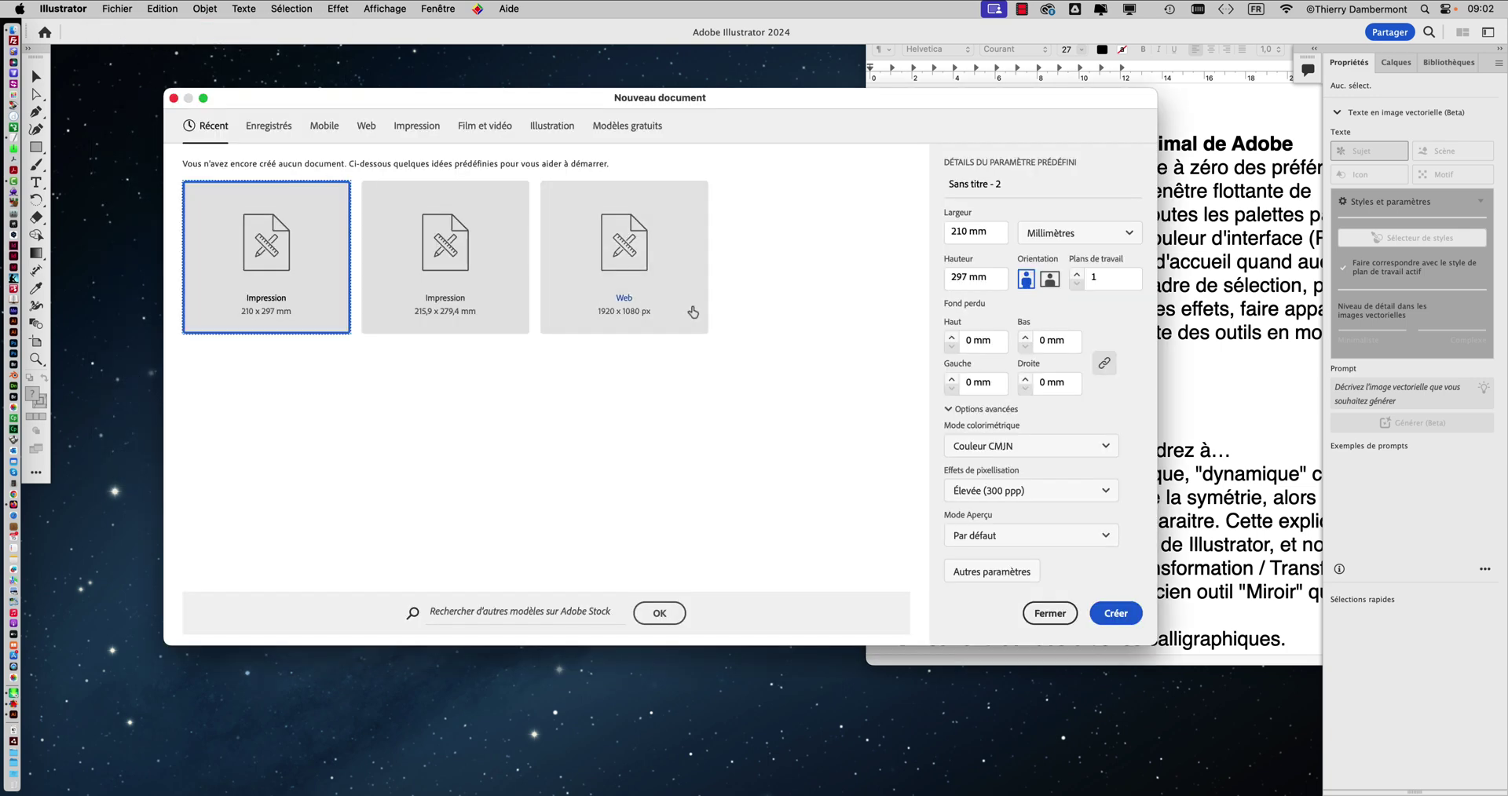
left_click(404, 131)
left_click(1116, 613)
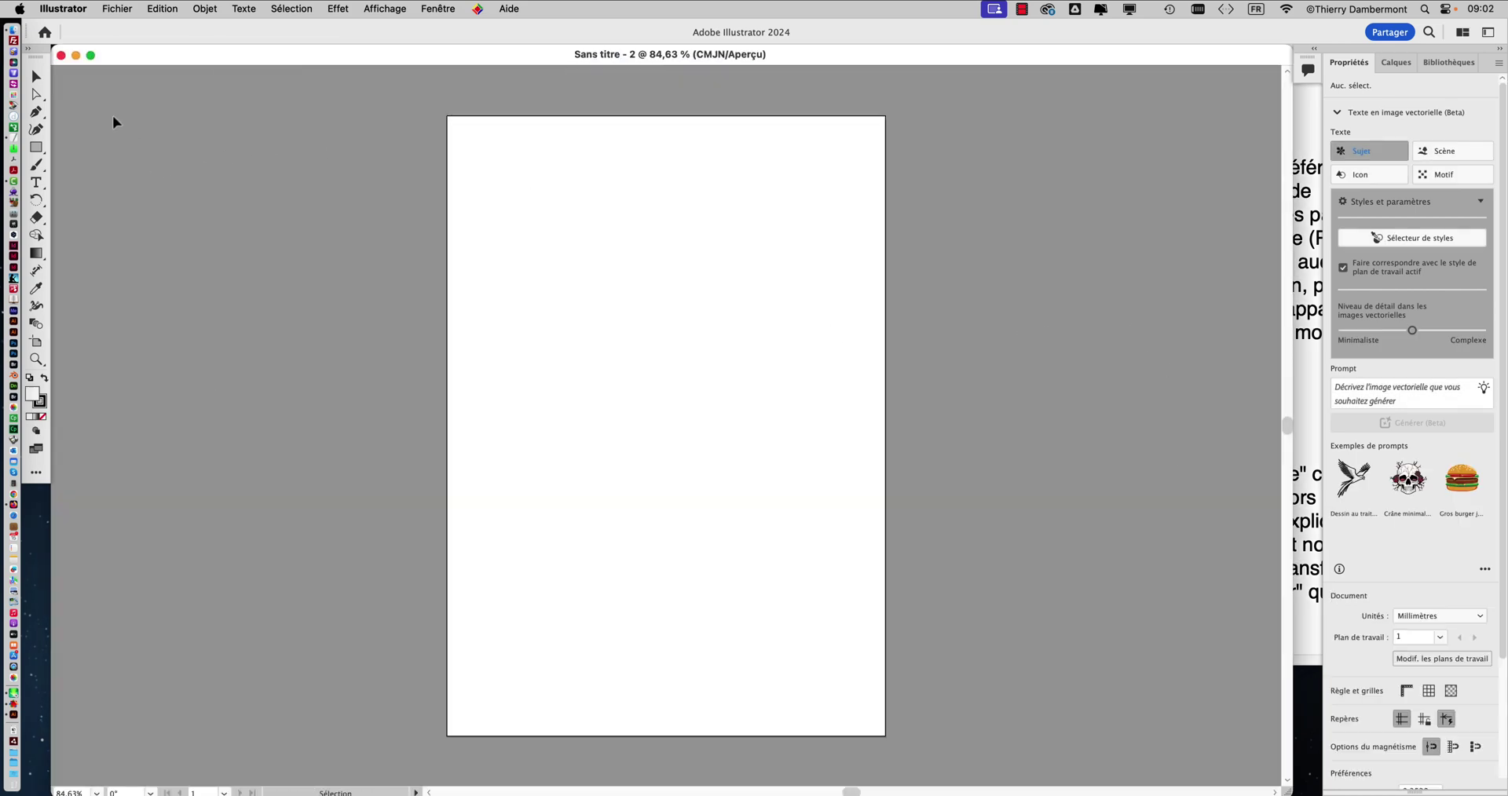
- Detach the toolbar as a floating panel and draw an ellipse about 66 x 38 mm in the upper-left part of the page
left_click_drag(40, 54, 159, 123)
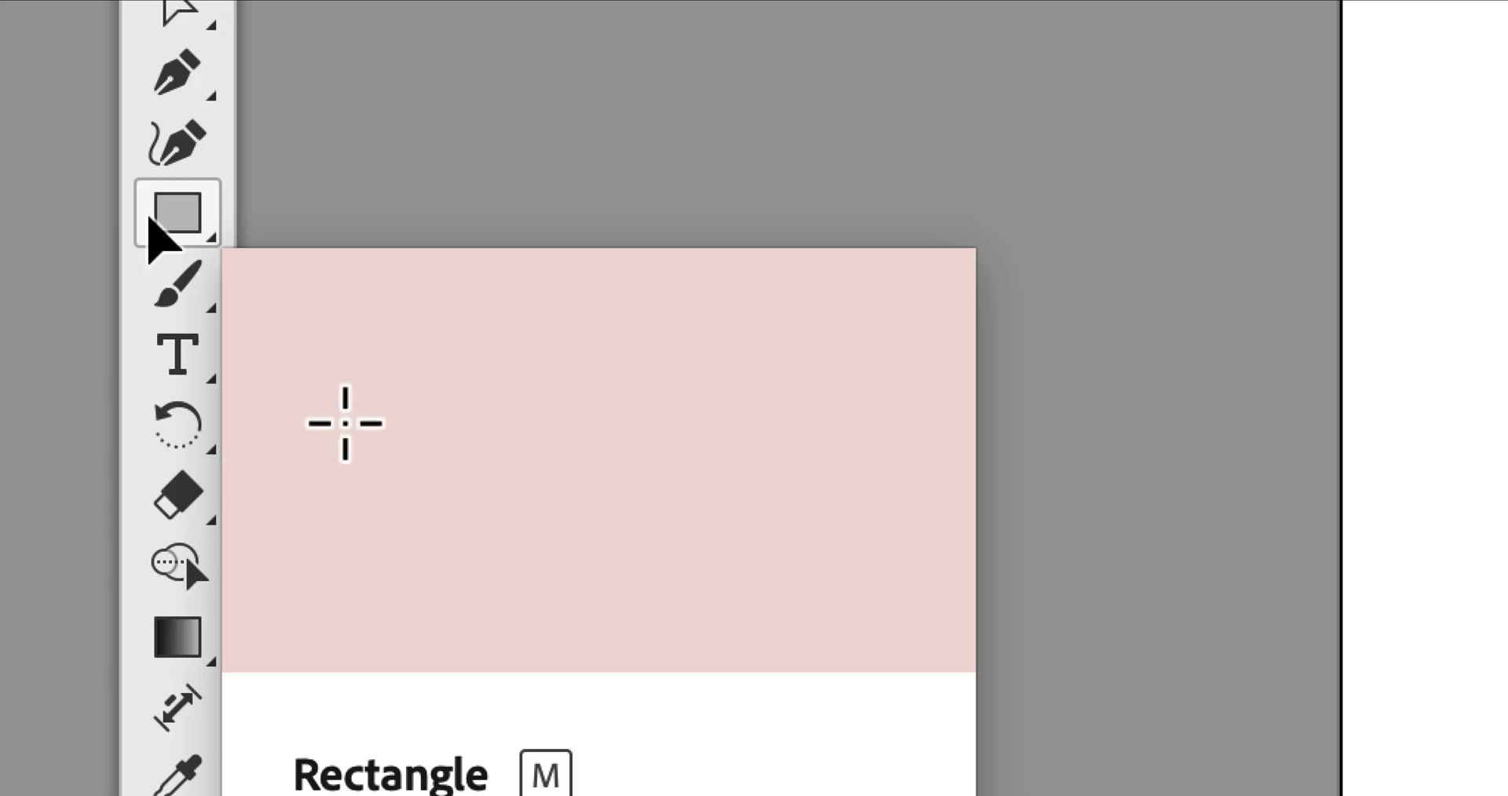
left_click(150, 220)
left_click_drag(150, 221, 303, 288)
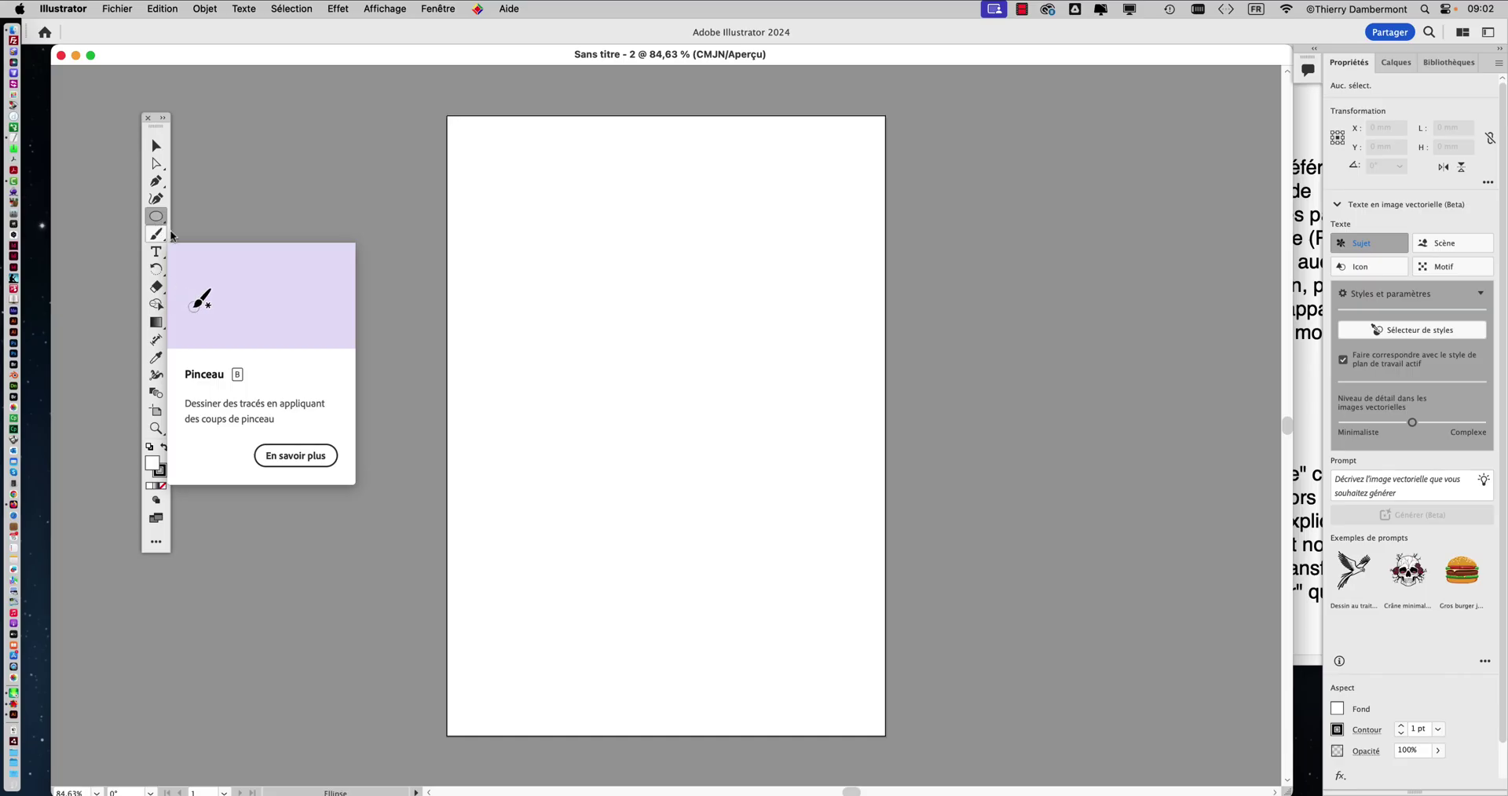
left_click_drag(502, 232, 640, 311)
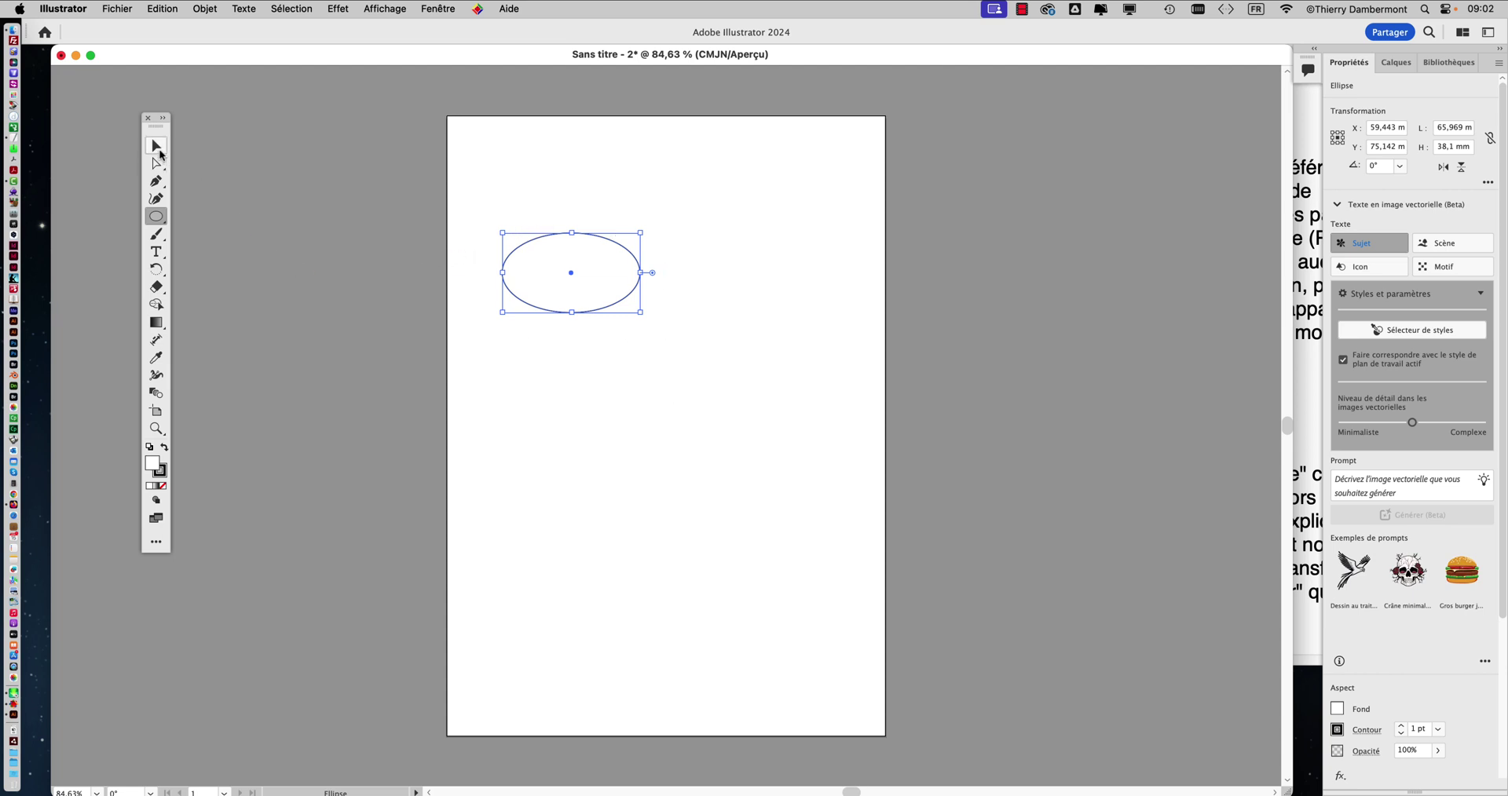
- Draw two tilted hexagons with the Polygon tool, one below the ellipse and one to its lower right
left_click(160, 150)
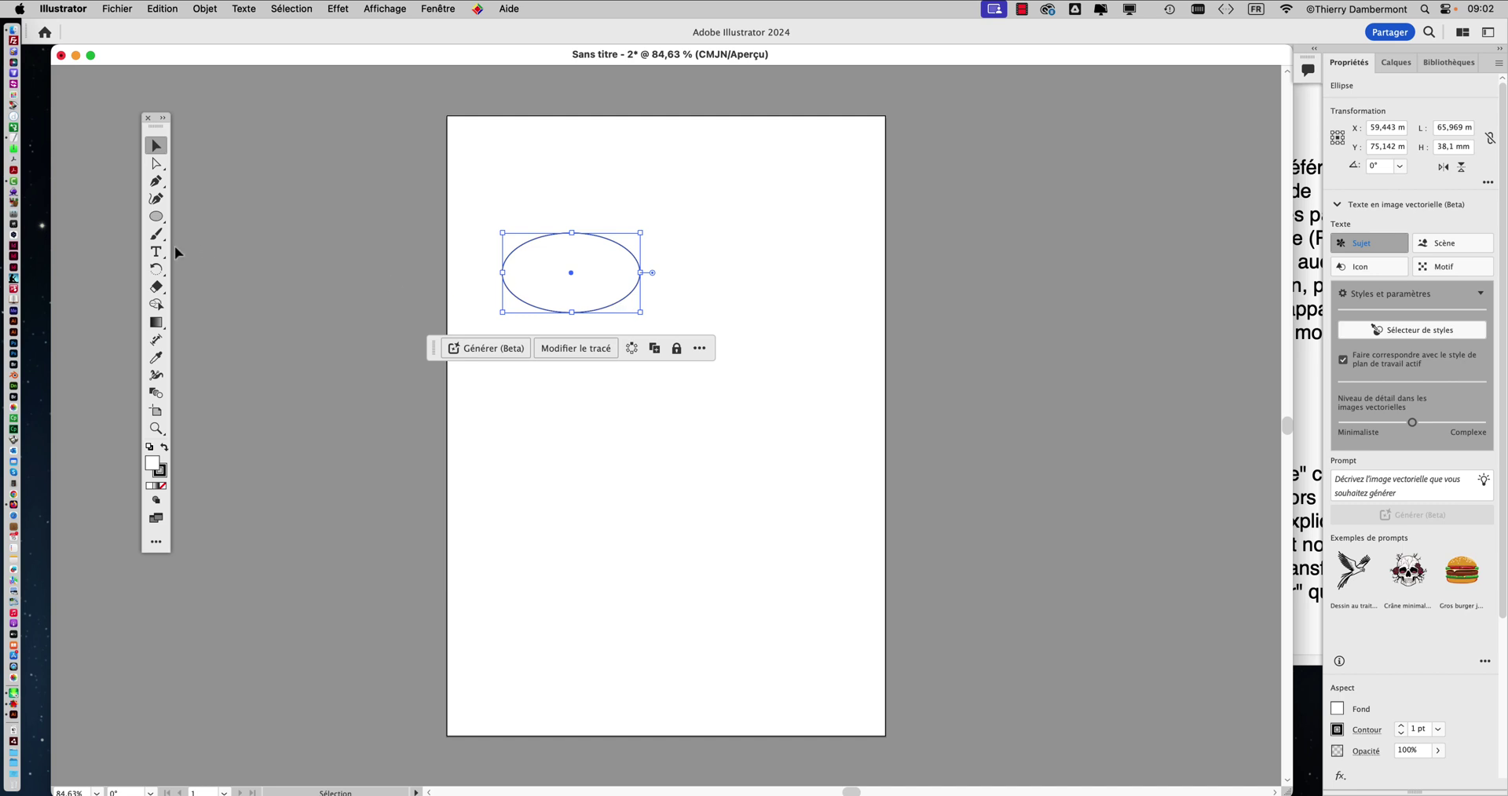
left_click(161, 223)
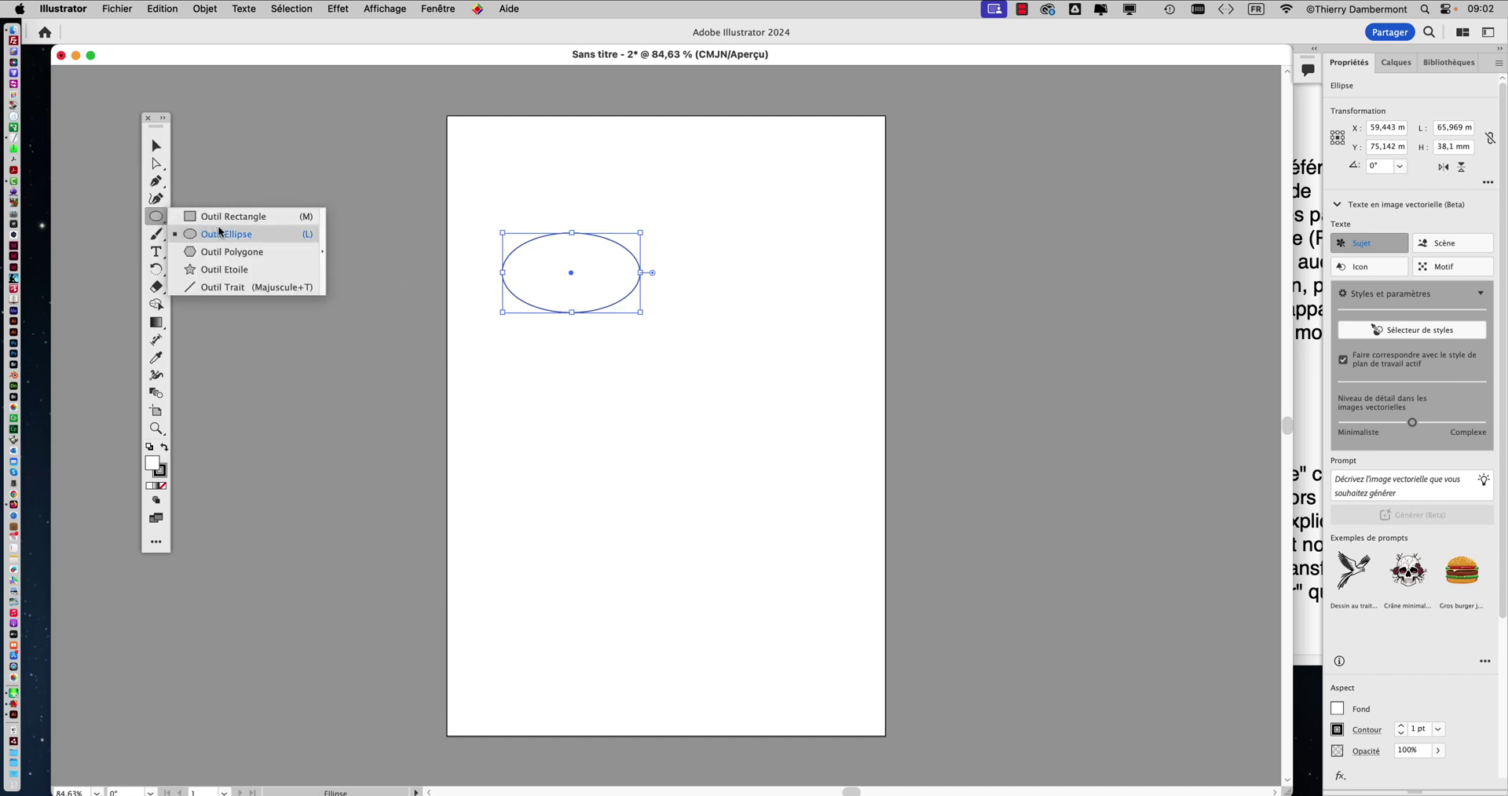
left_click(229, 253)
left_click_drag(596, 408, 637, 424)
left_click_drag(735, 340, 788, 335)
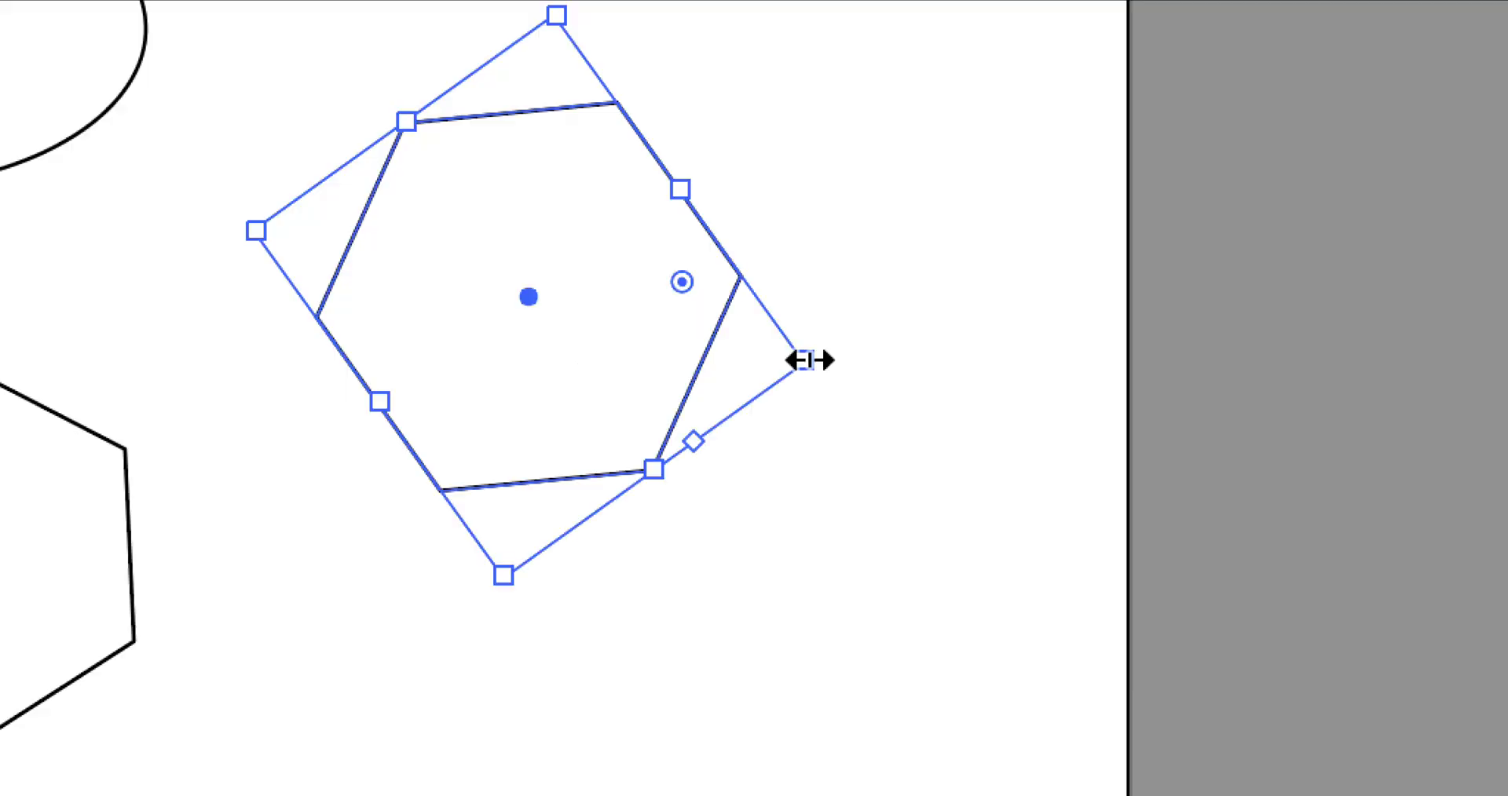
- Scale the right-hand hexagon to about 30 x 27 mm and the ellipse to about 80.5 x 46.5 mm with their bounding boxes
left_click_drag(810, 360, 1165, 379)
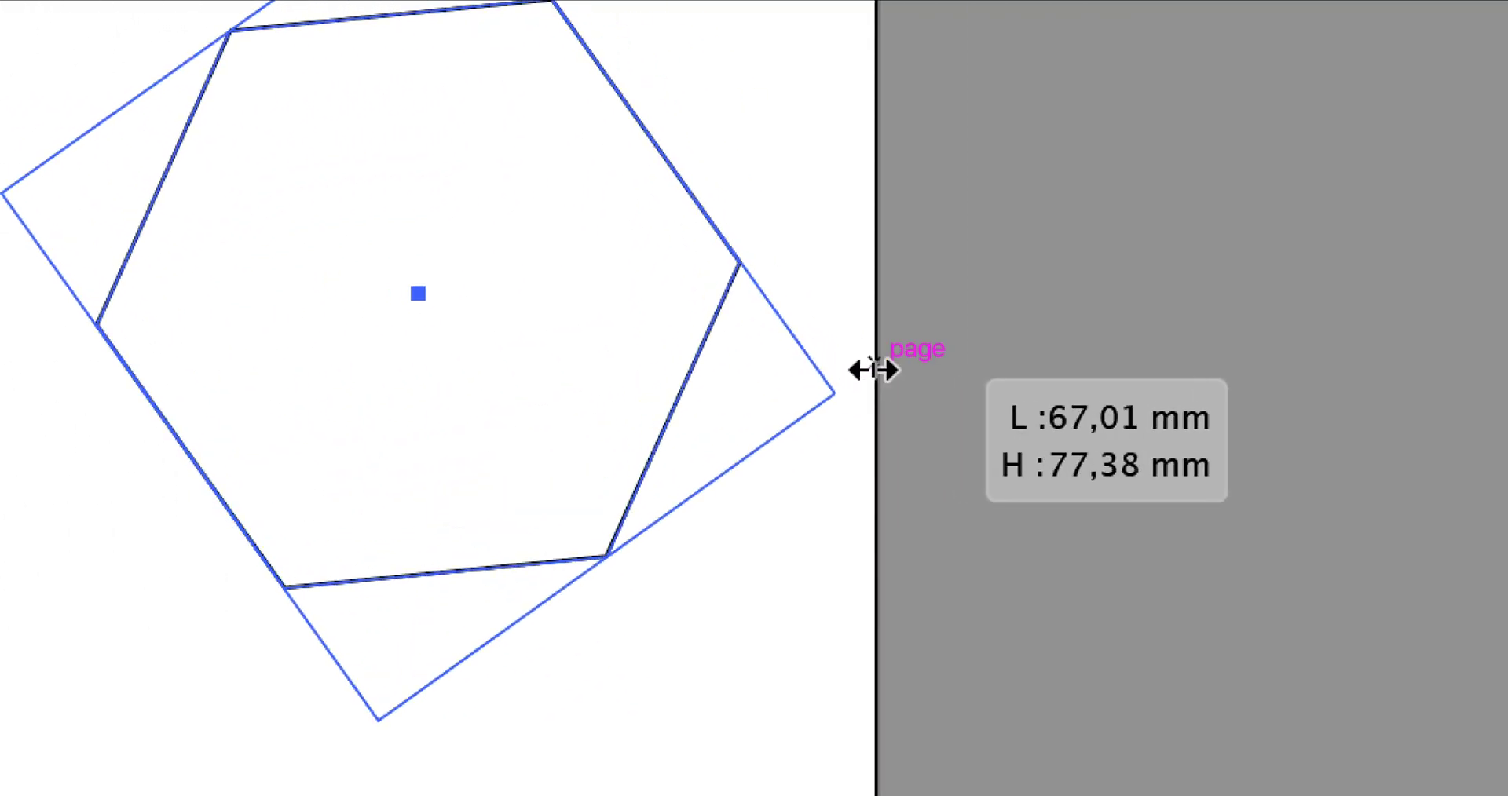
left_click_drag(874, 369, 774, 364)
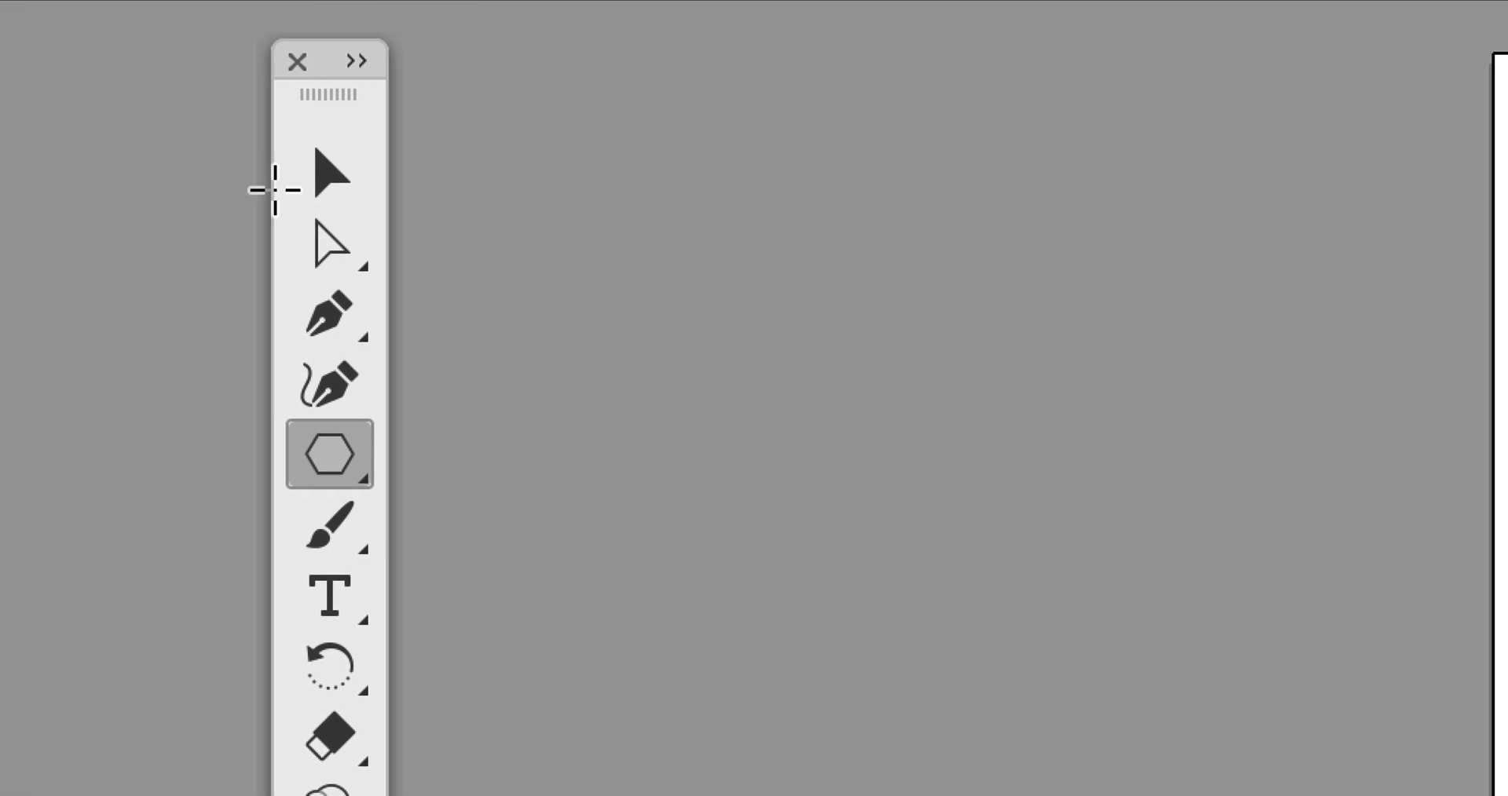
left_click(284, 192)
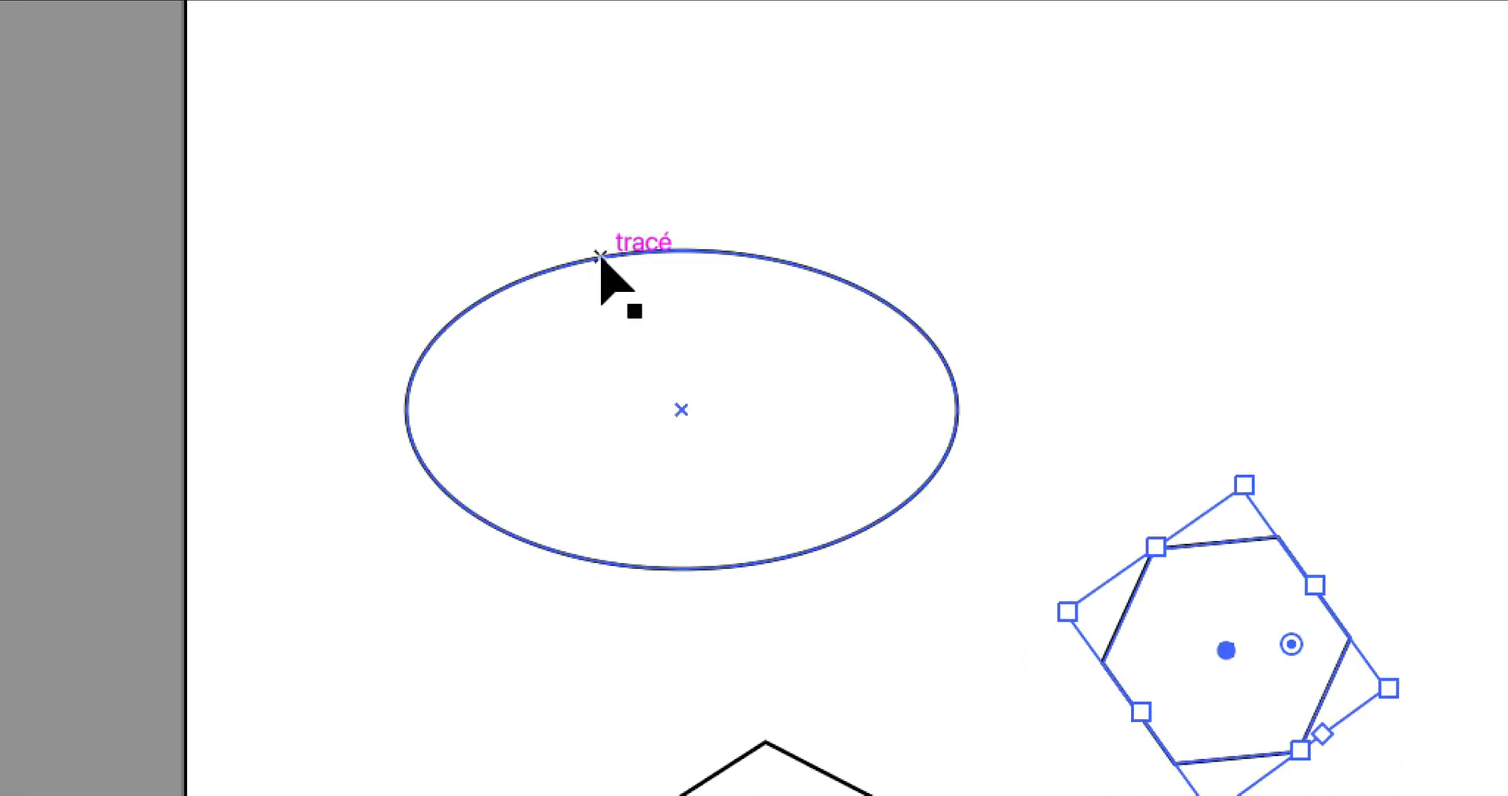
left_click(599, 259)
left_click_drag(467, 243, 331, 179)
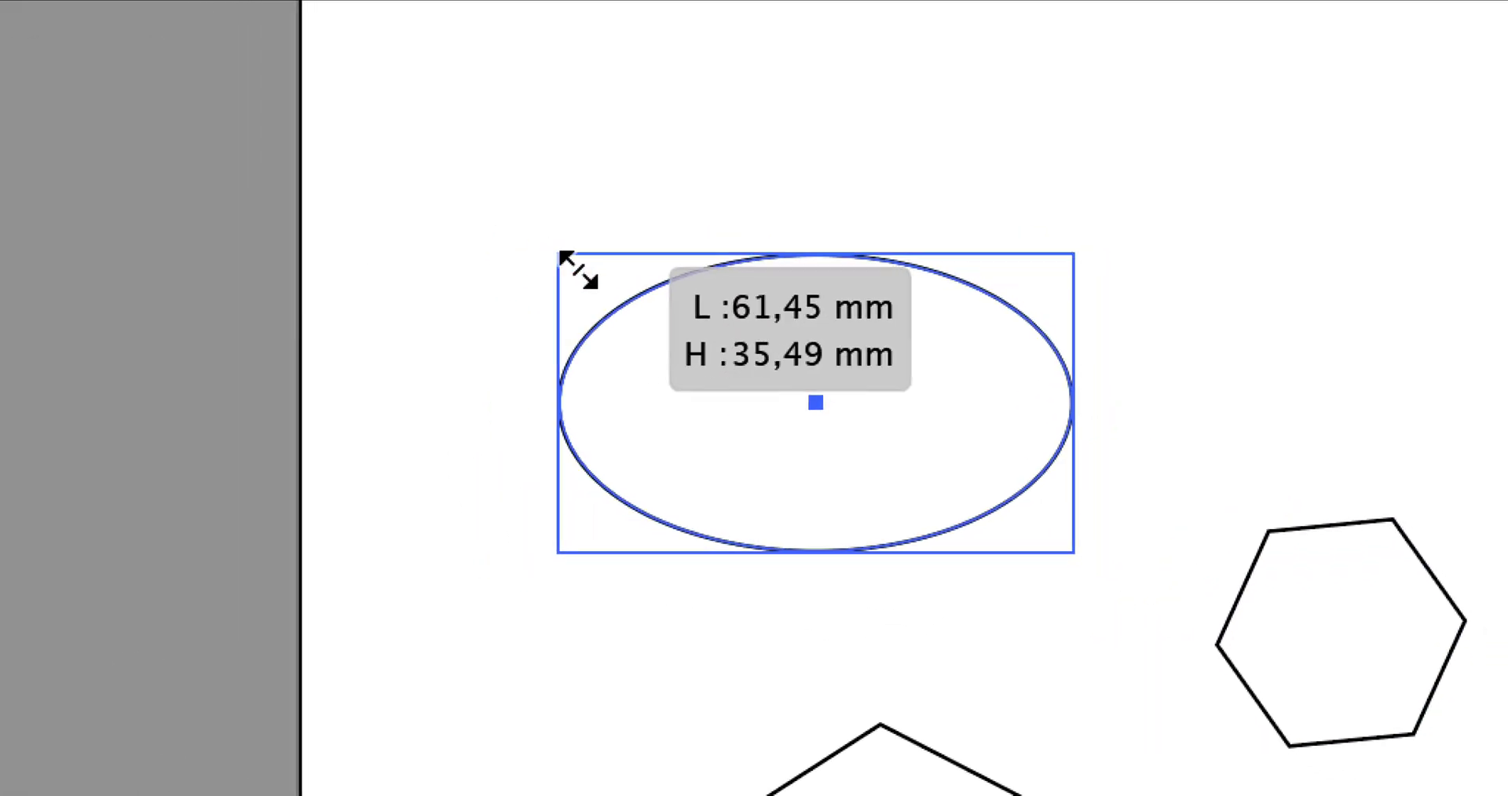
left_click_drag(540, 249, 542, 251)
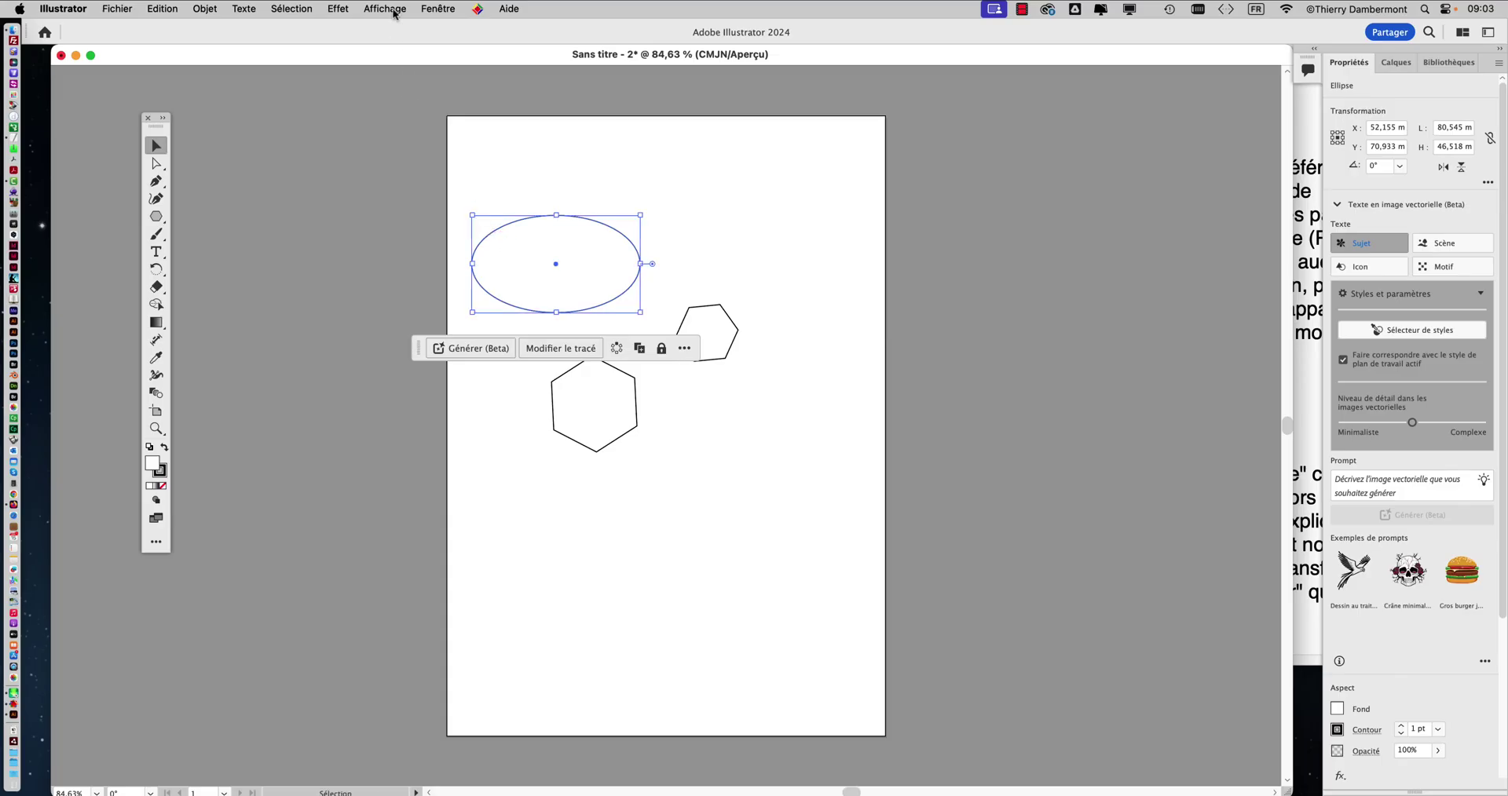
- Hide the selection bounding box with "Masquer le cadre de sélection" and select each hexagon in turn to check the display
left_click(386, 9)
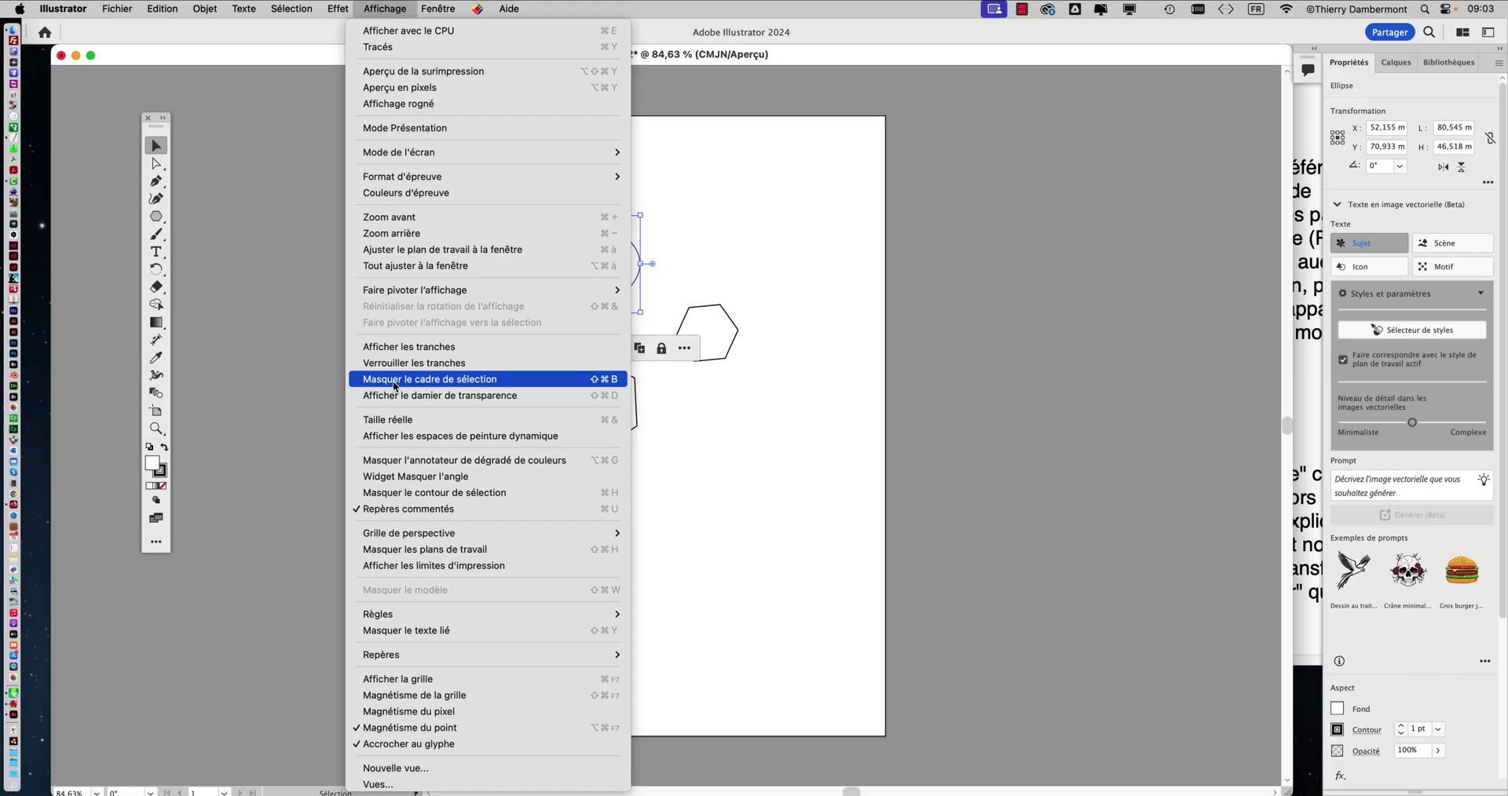
left_click(395, 382)
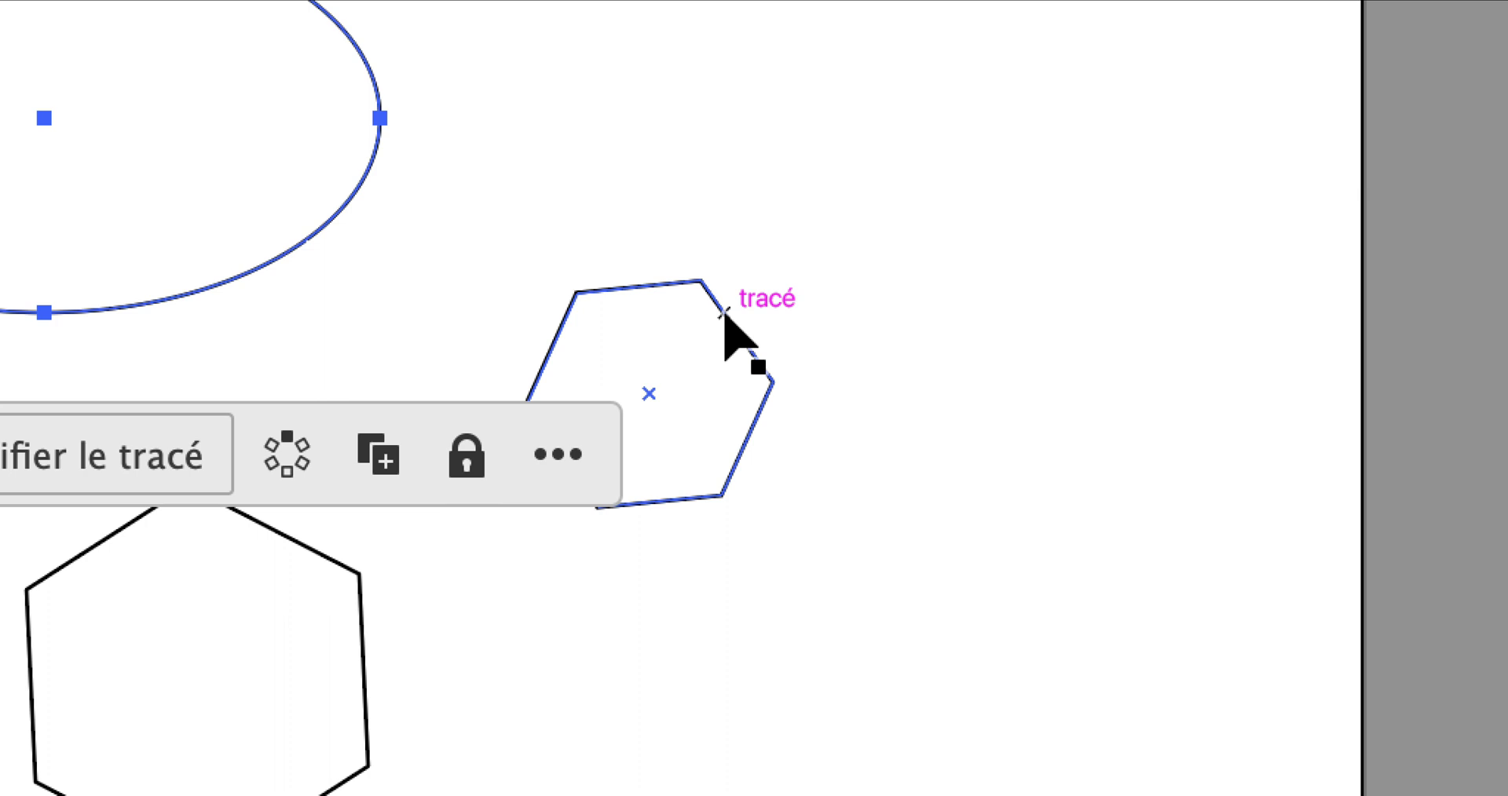
left_click(725, 315)
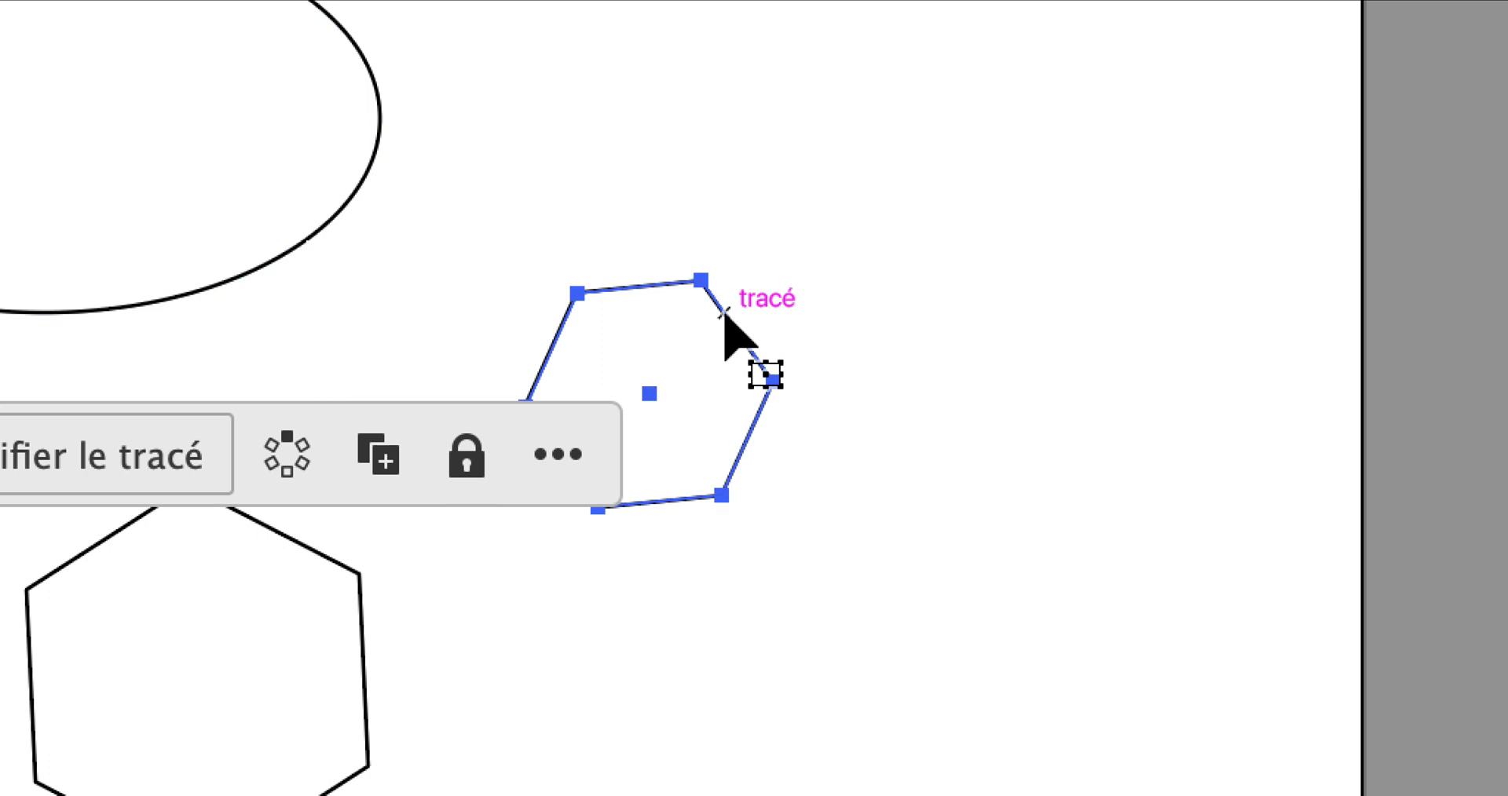
left_click(232, 511)
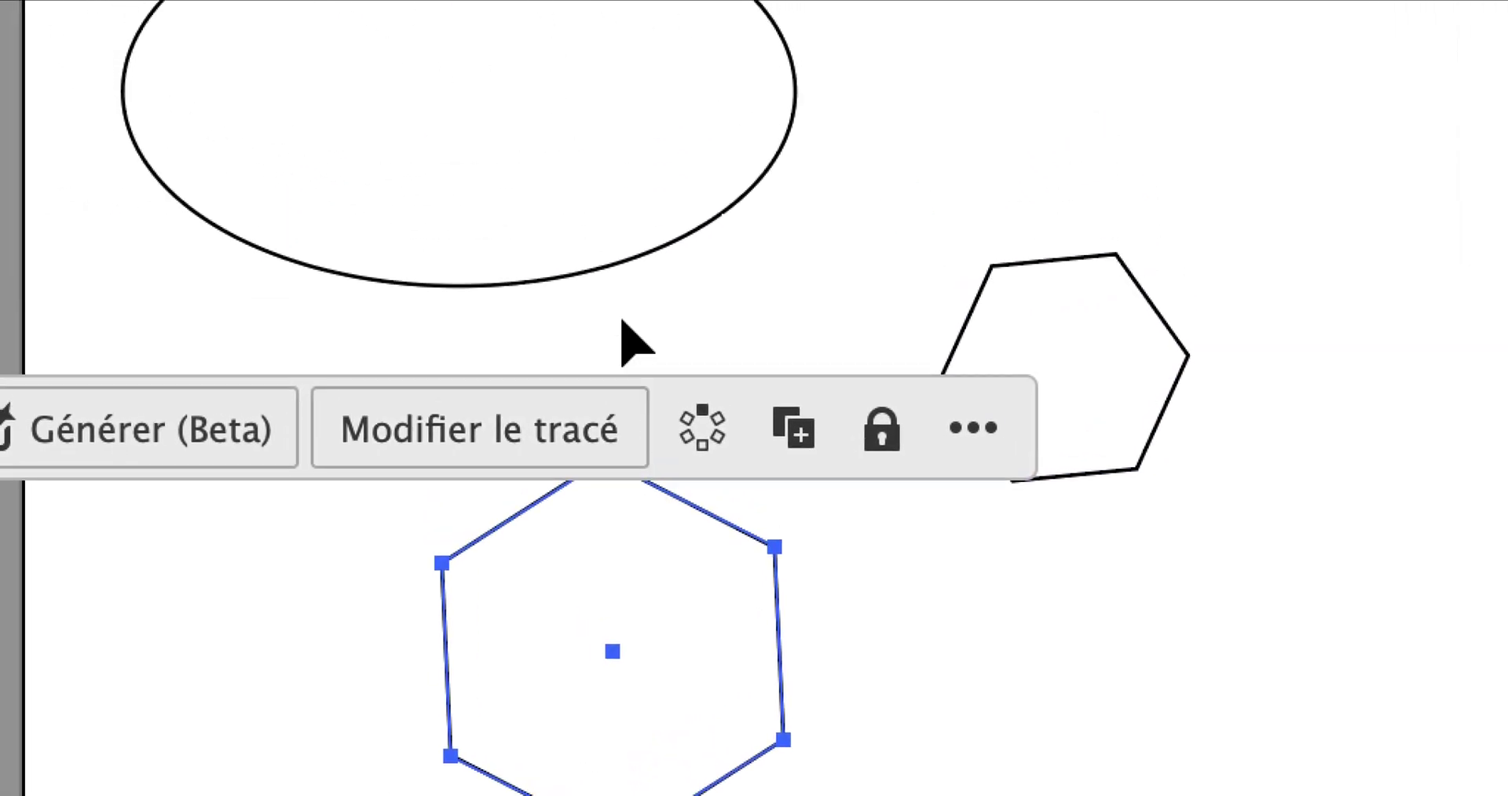
- Move the ellipse slightly right and down on the page, and select the smaller hexagon
left_click(619, 262)
left_click_drag(620, 263, 724, 311)
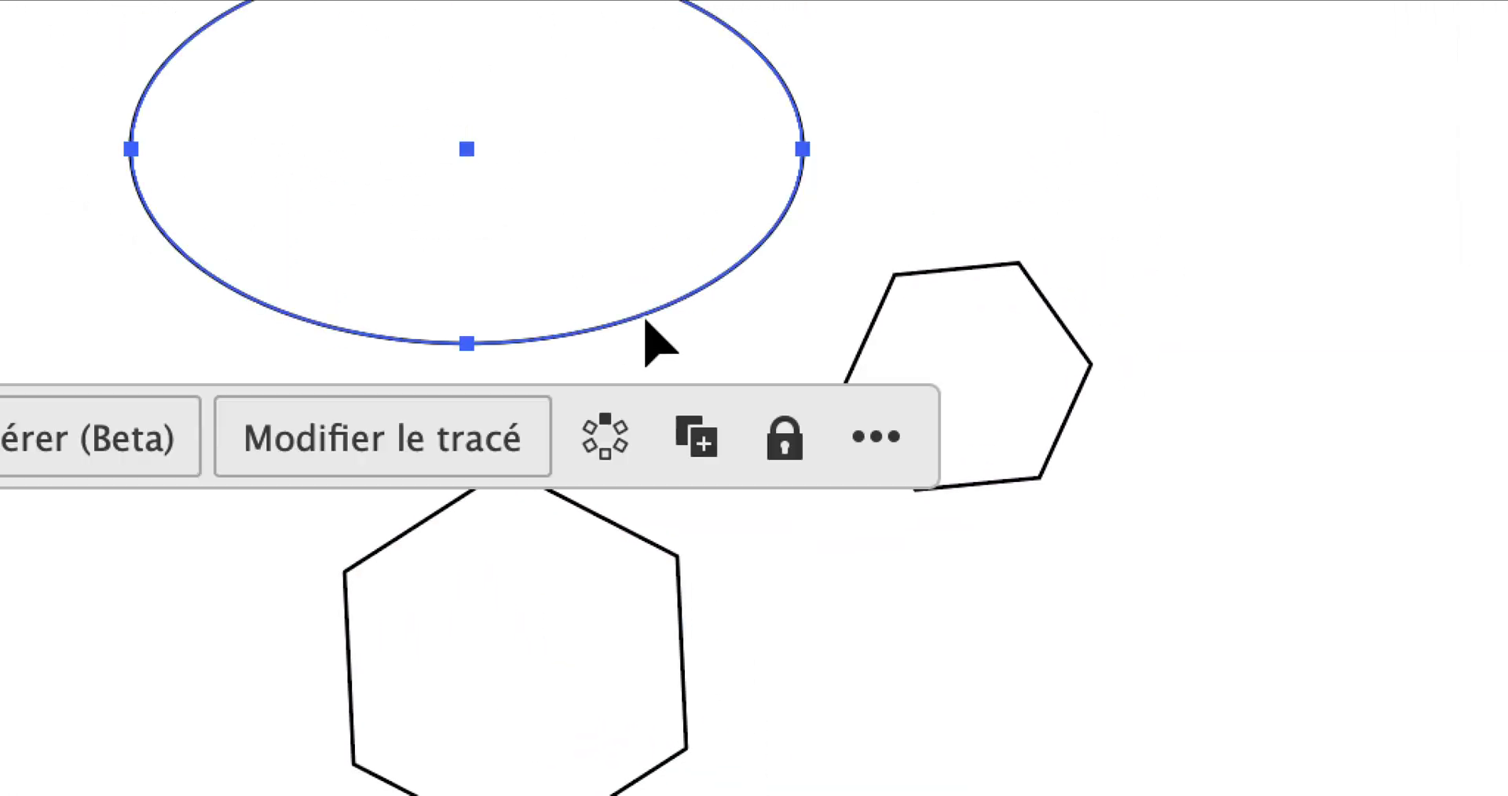
left_click(978, 267)
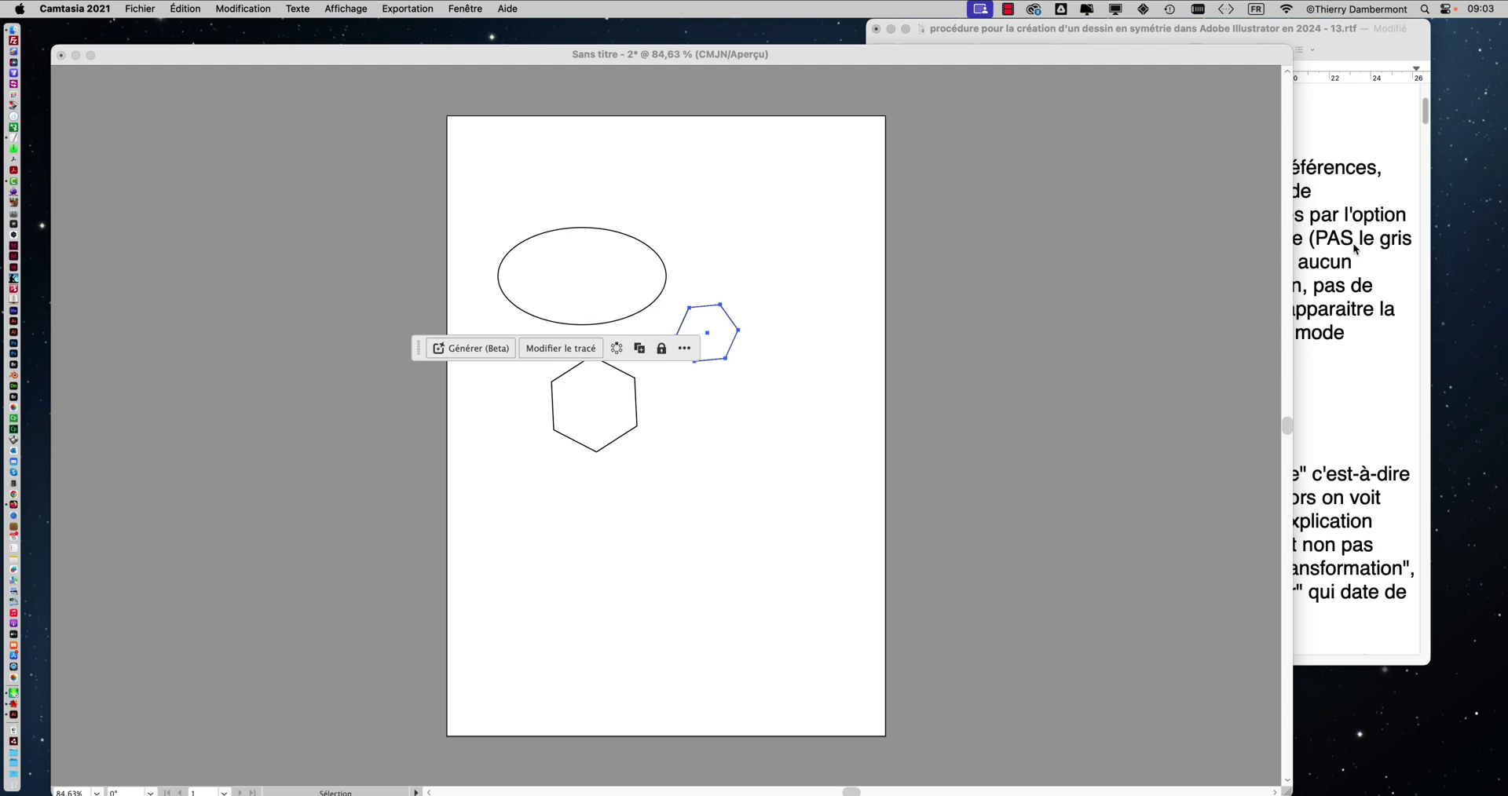
- Switch to TextEdit to reread the setup instructions about the selection box and tool palette, and return to Illustrator
left_click(1353, 244)
left_click(1290, 308)
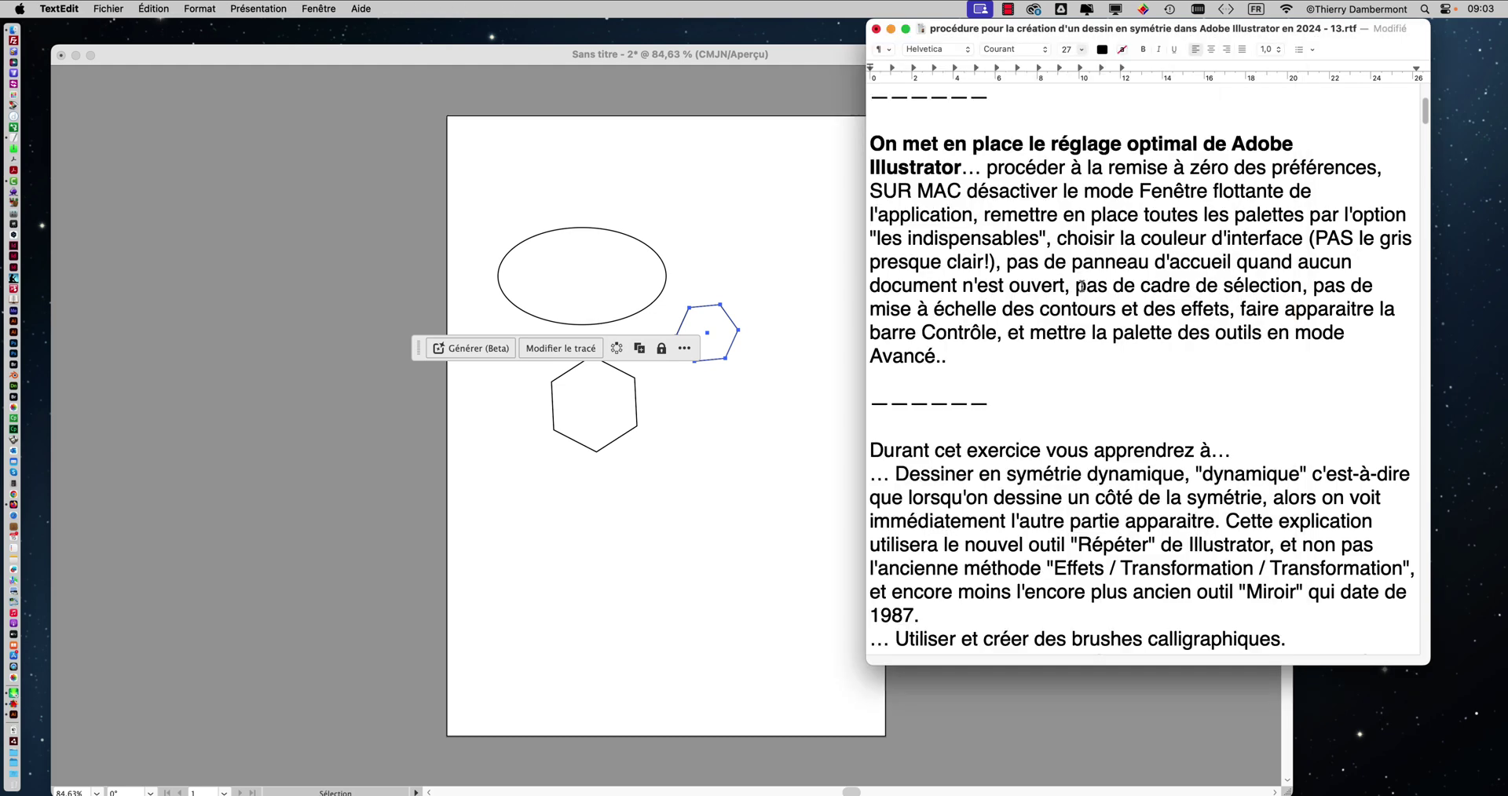
left_click(303, 116)
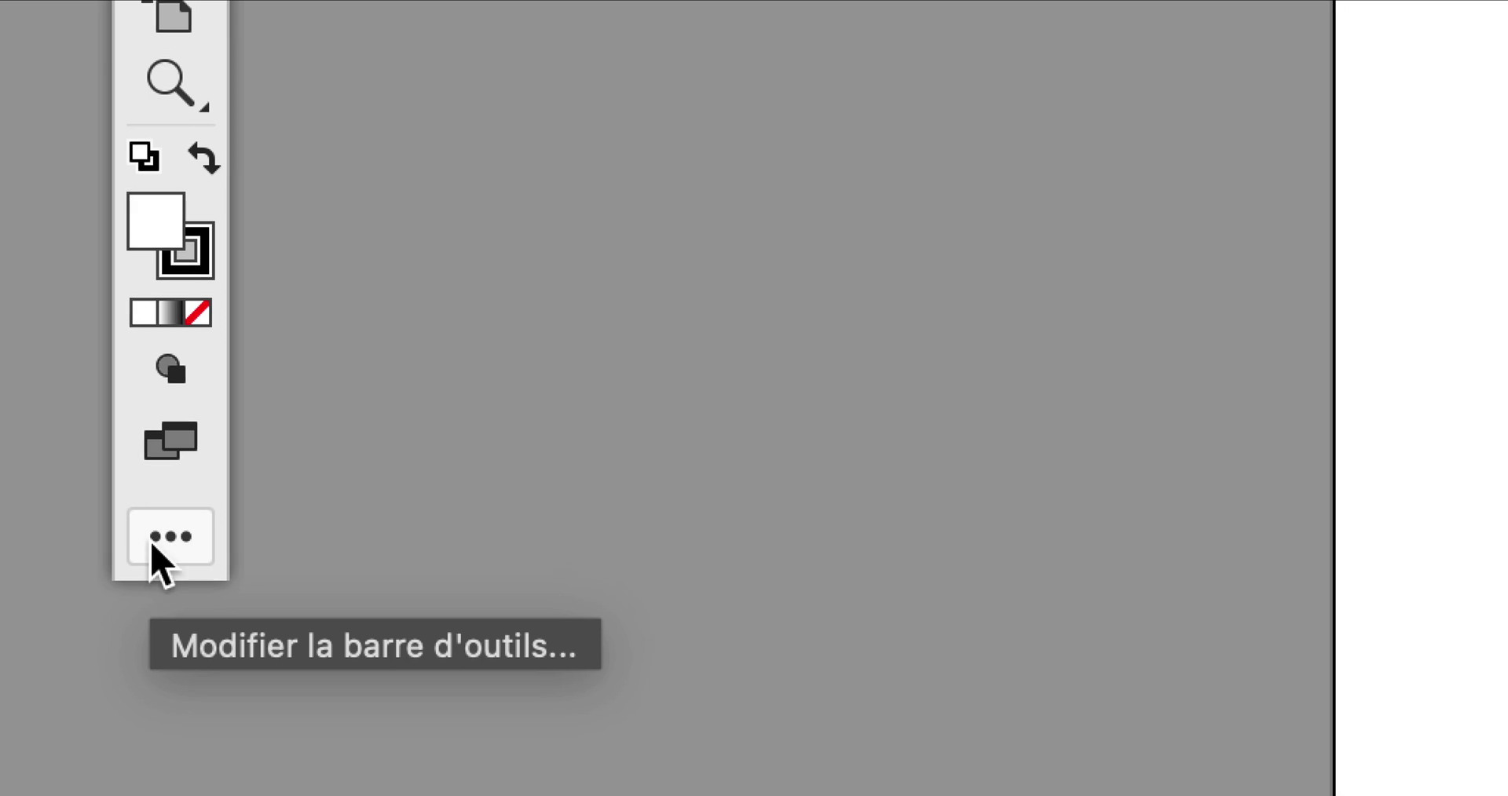
- Change the floating toolbar from the basic set to "Avancé"
left_click(151, 547)
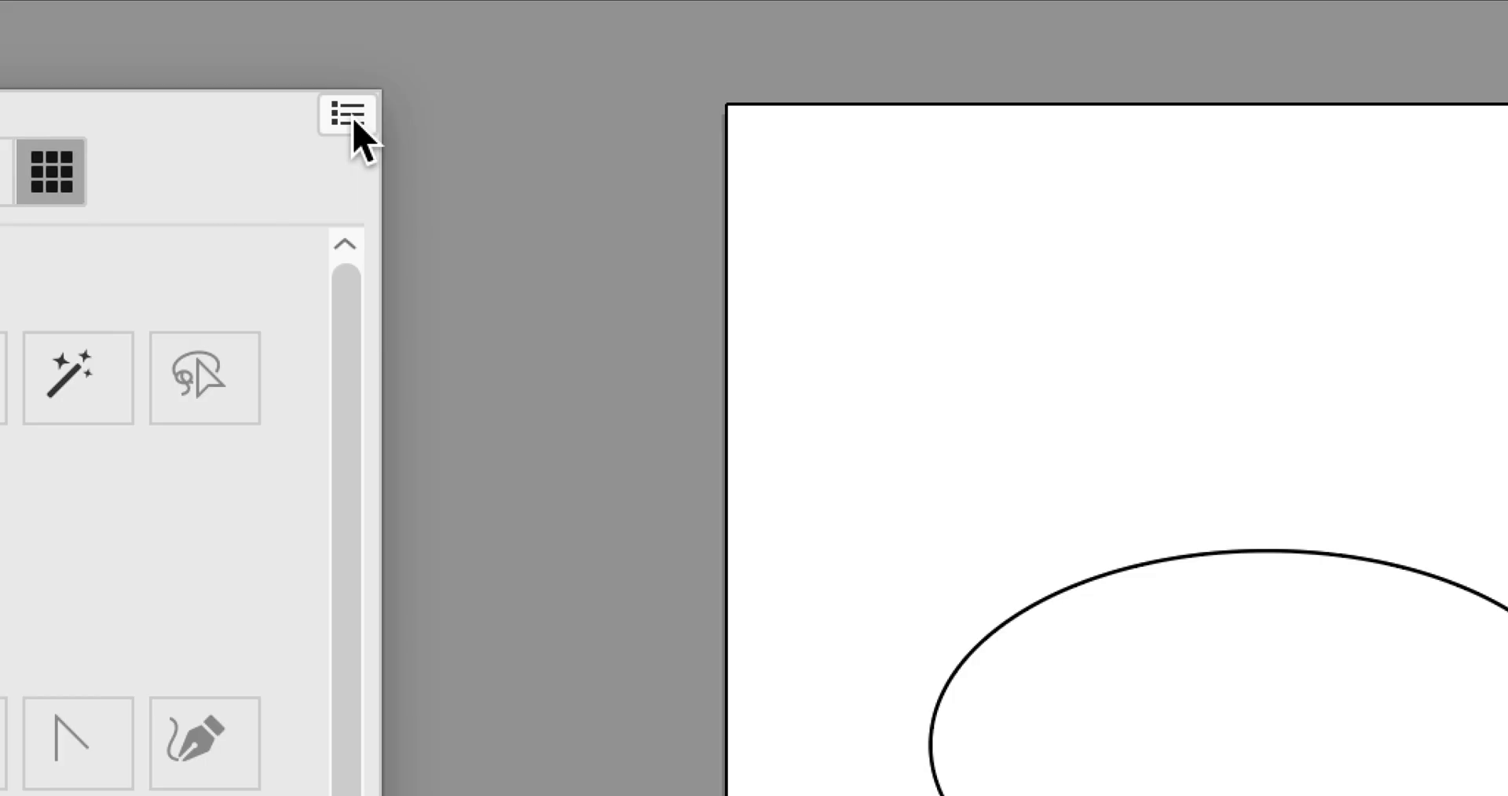
left_click(351, 117)
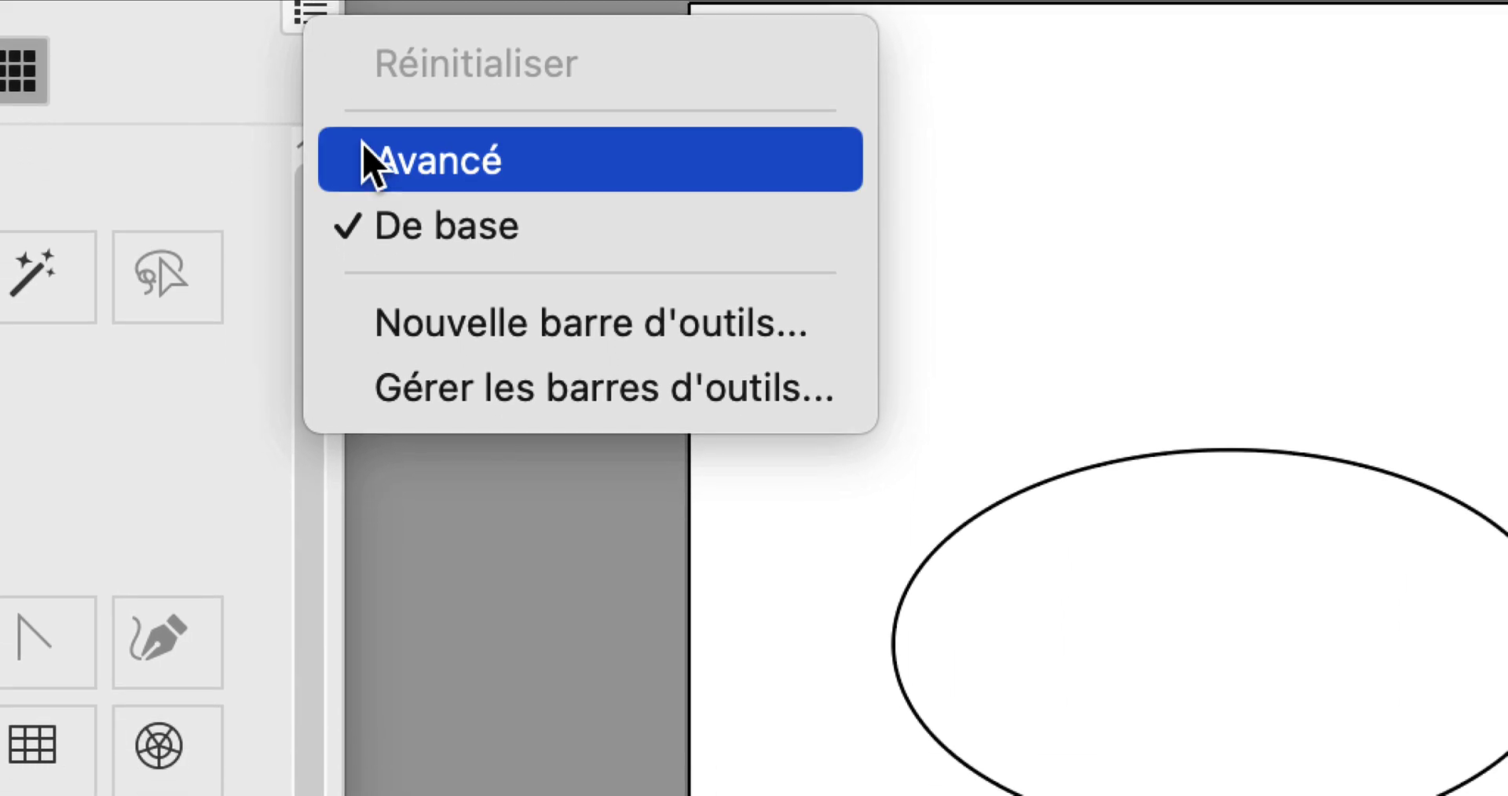
left_click(365, 148)
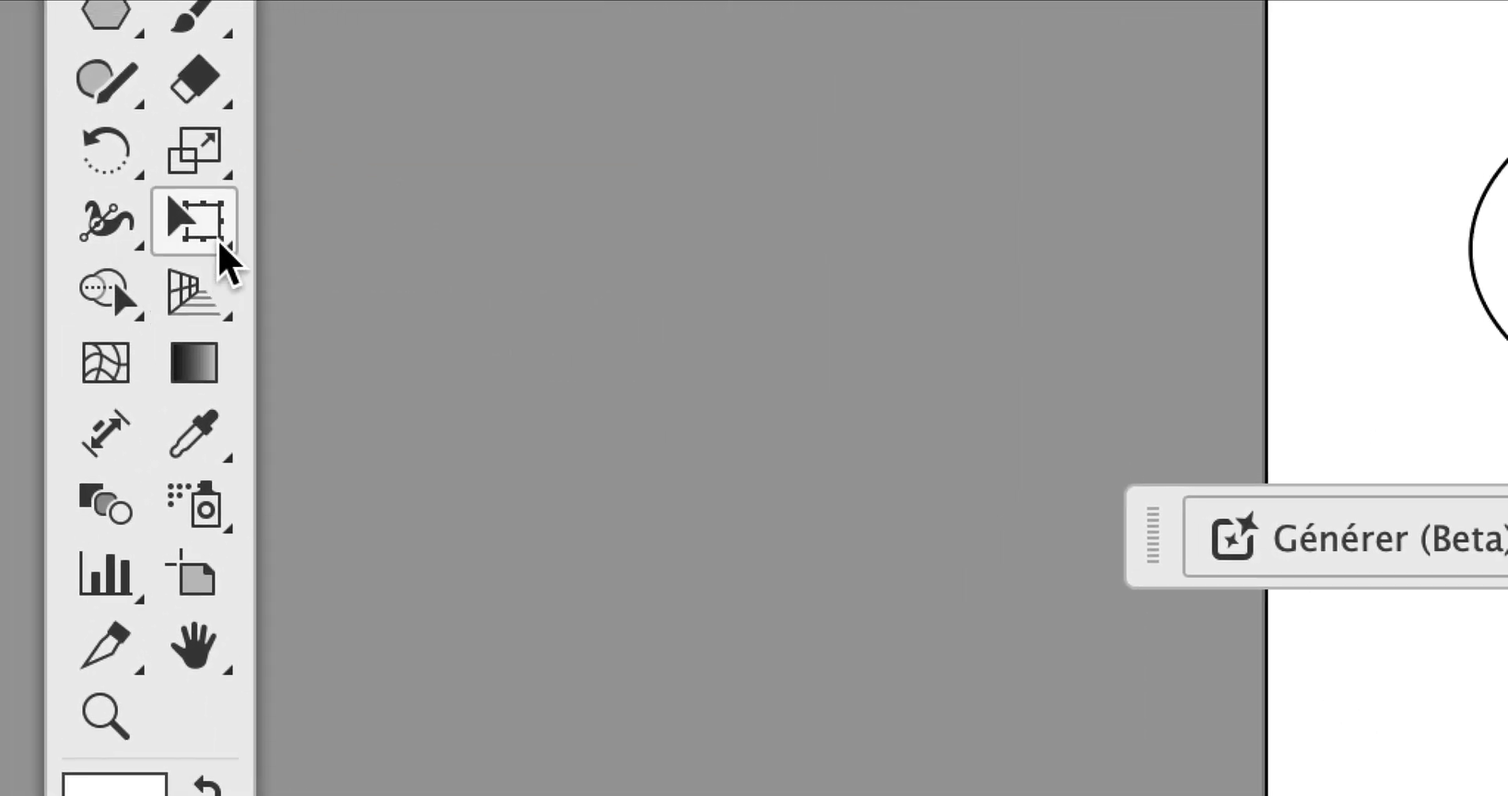
- Activate the Transformation manuelle tool on the smaller hexagon and move the floating toolbar to the page's left edge
left_click(77, 556)
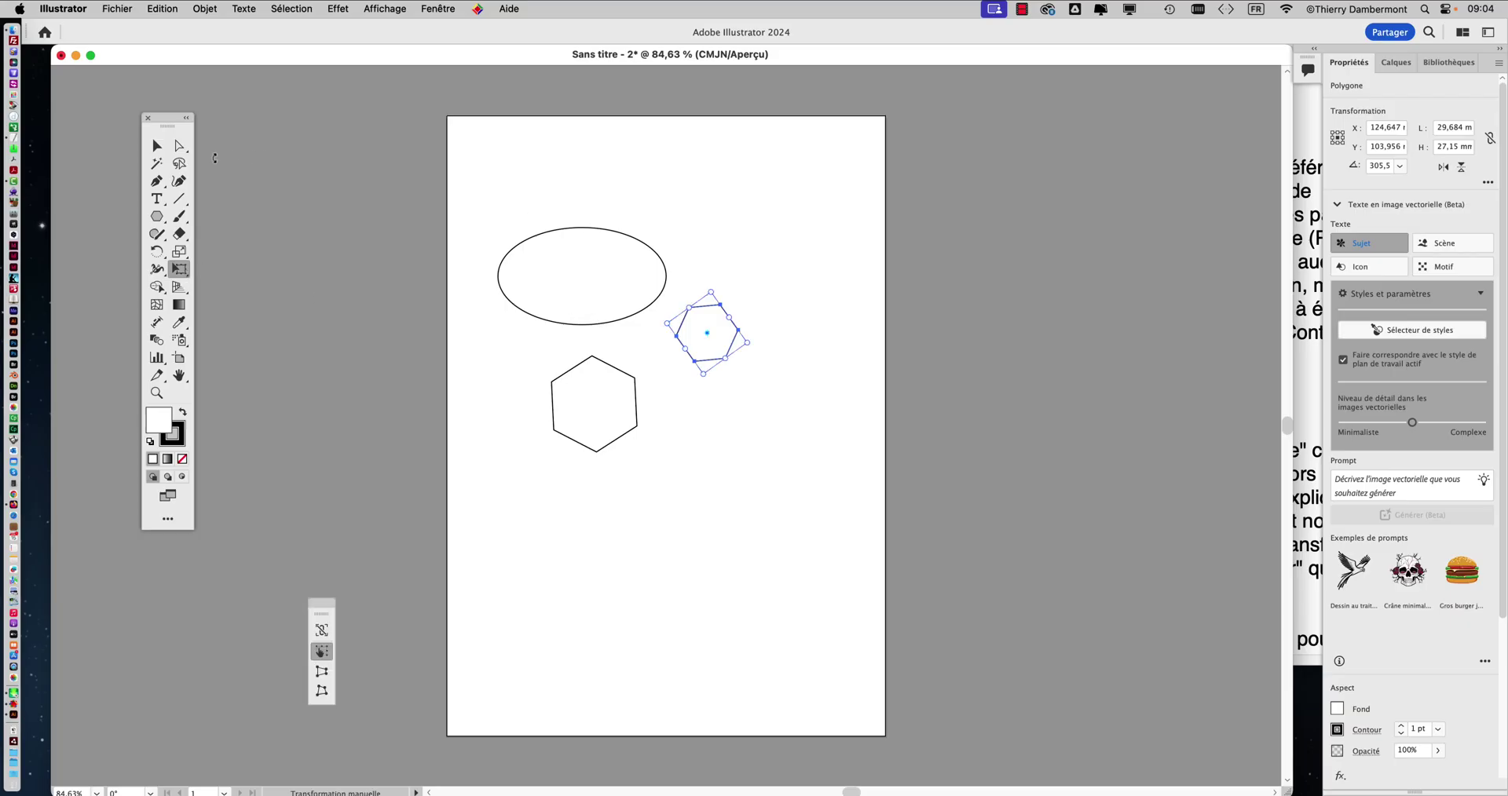
left_click_drag(166, 121, 433, 130)
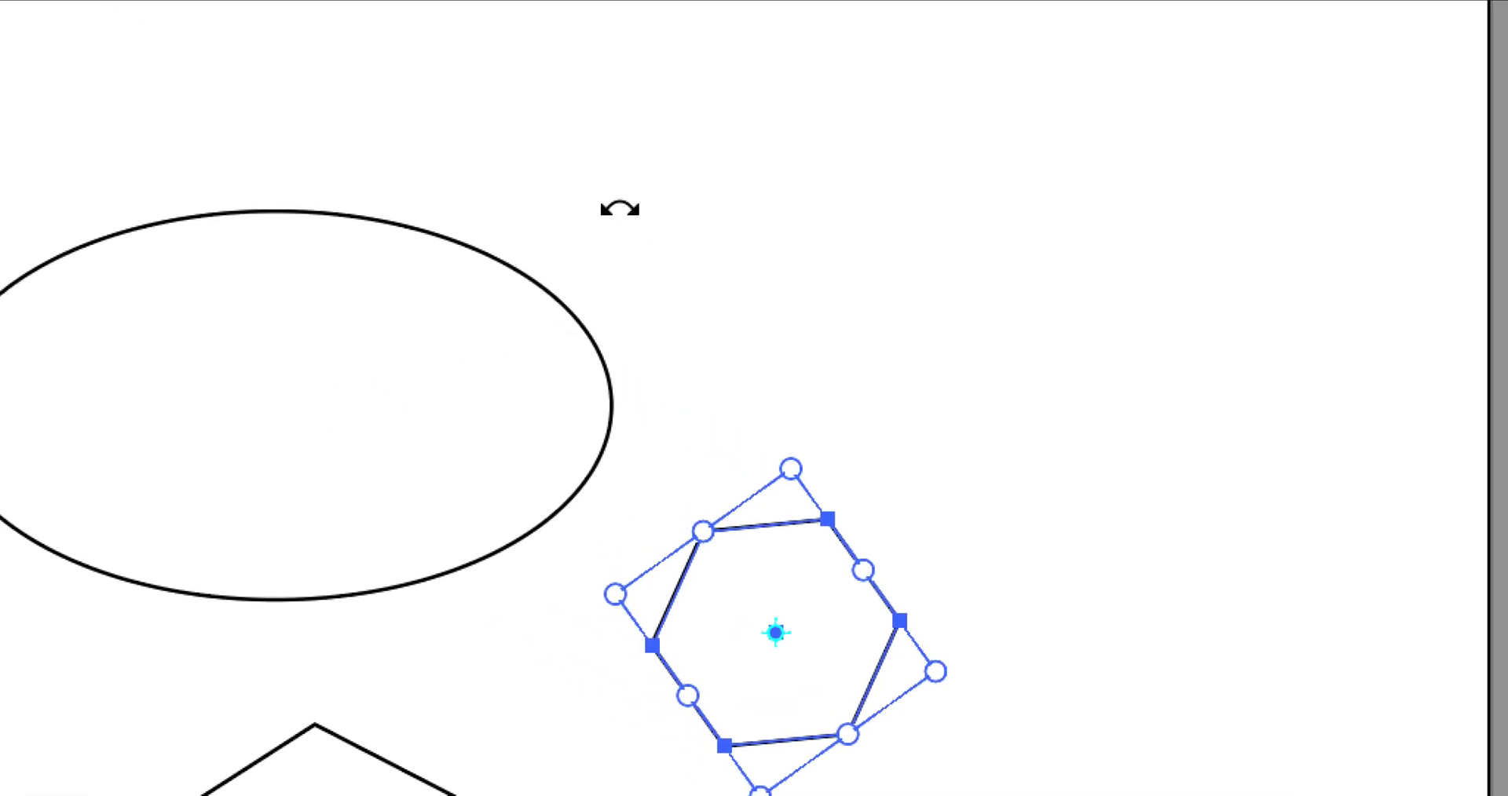
- Select the ellipse and the hexagons, alternating between the Selection and Transformation manuelle tools to compare how their transform boxes display
key("v")
left_click(579, 240)
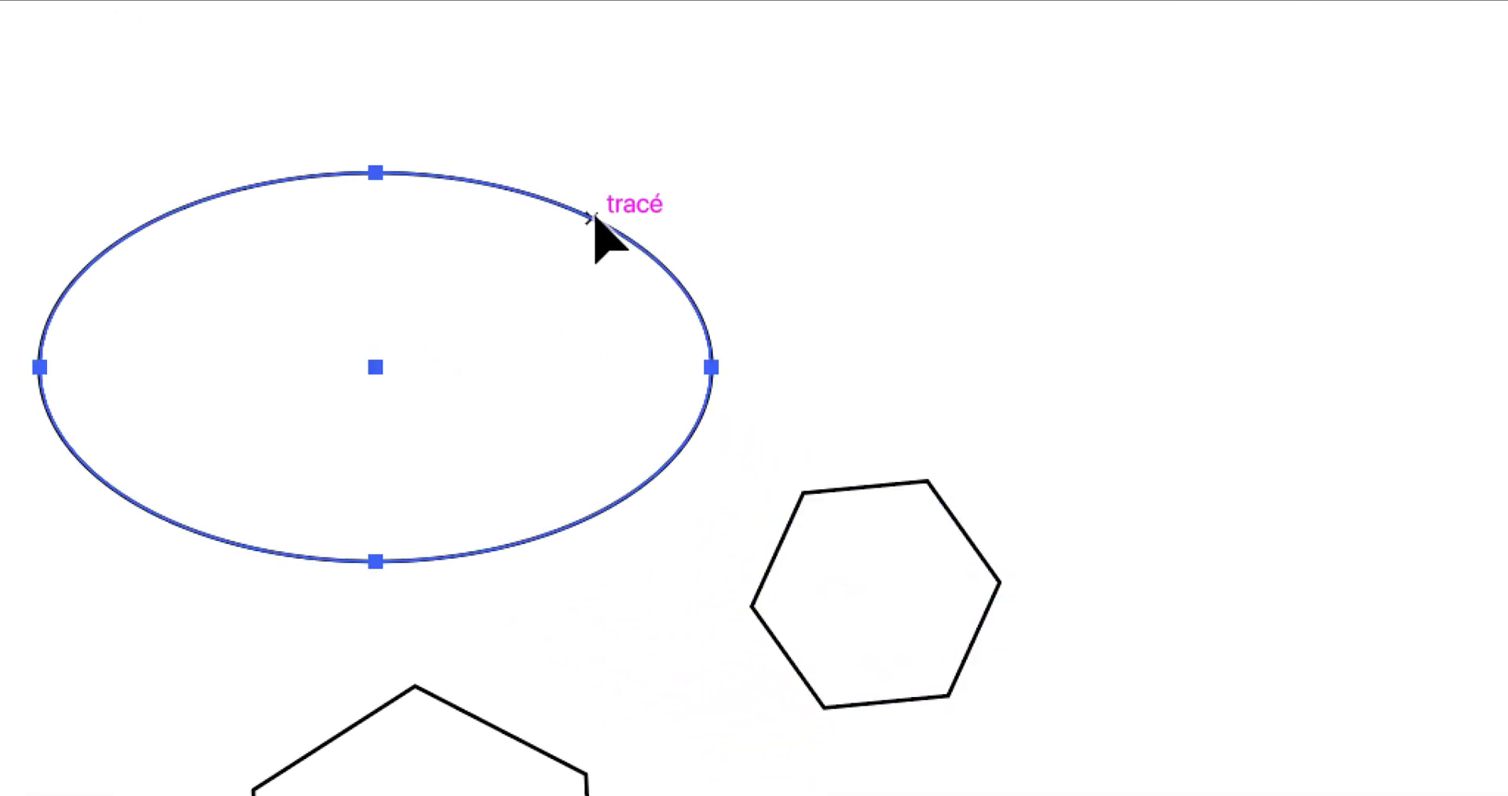
left_click(594, 220)
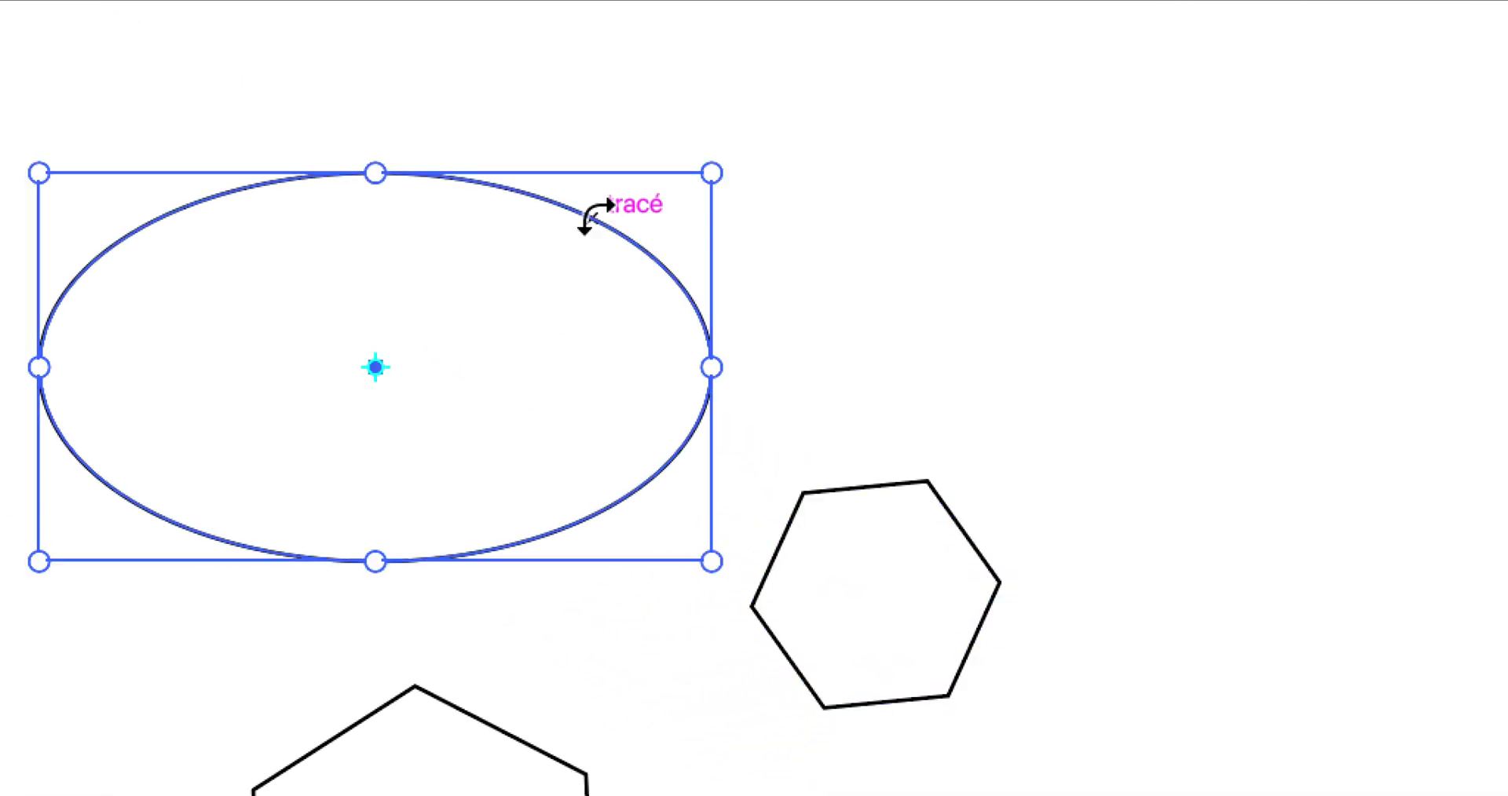
key("v")
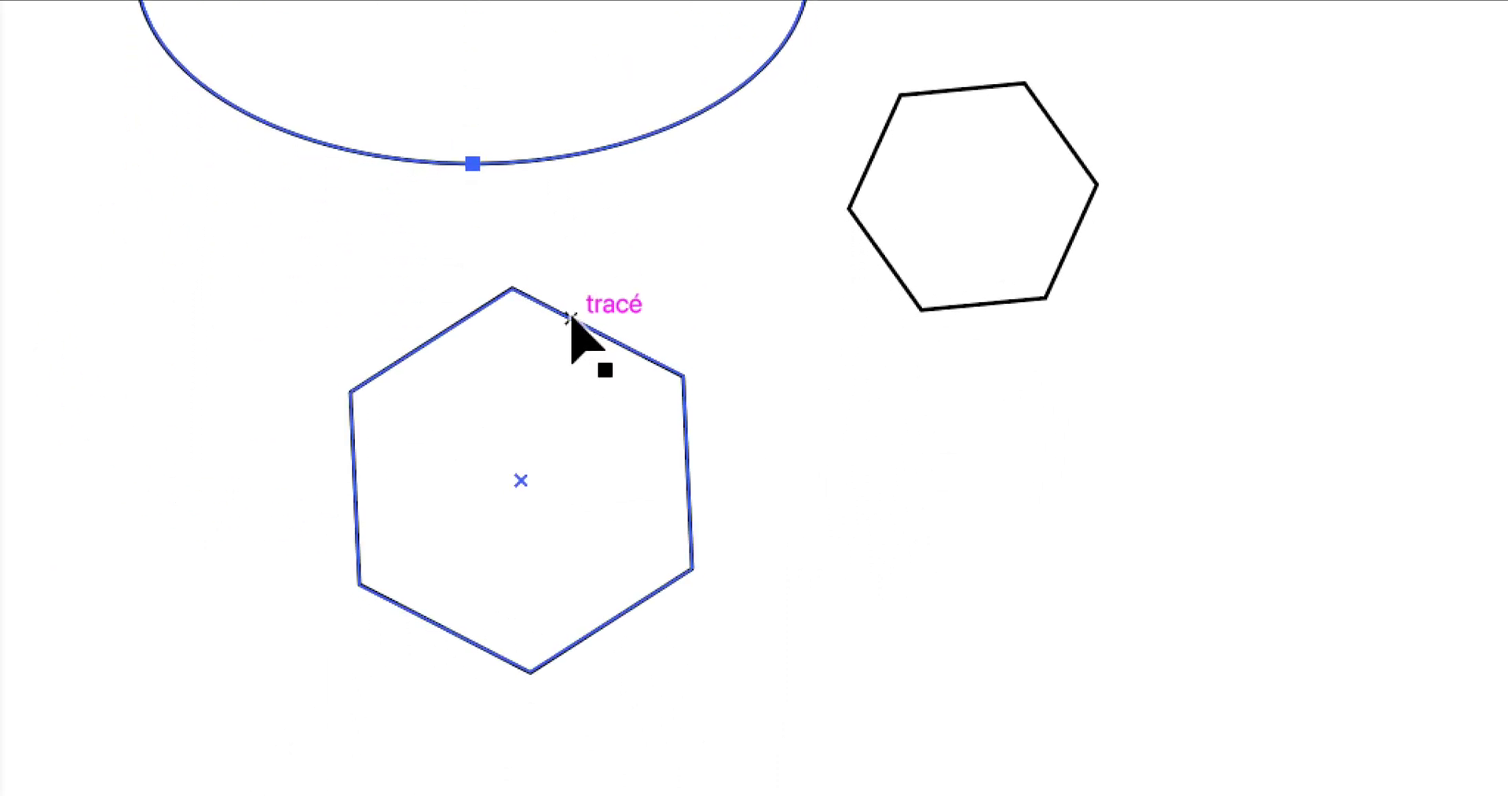
left_click(474, 716)
left_click(864, 174, "super")
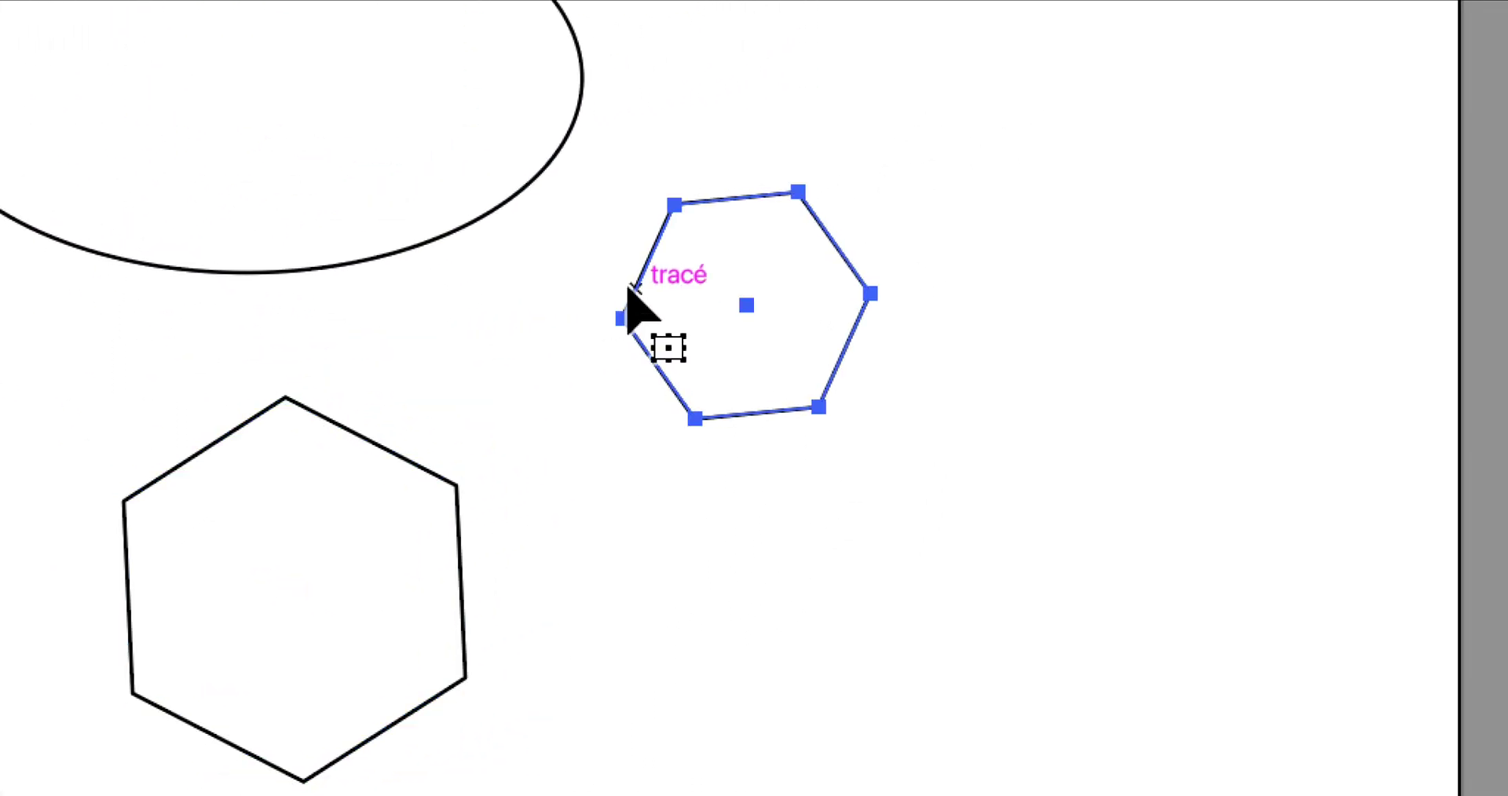
left_click_drag(590, 185, 919, 651)
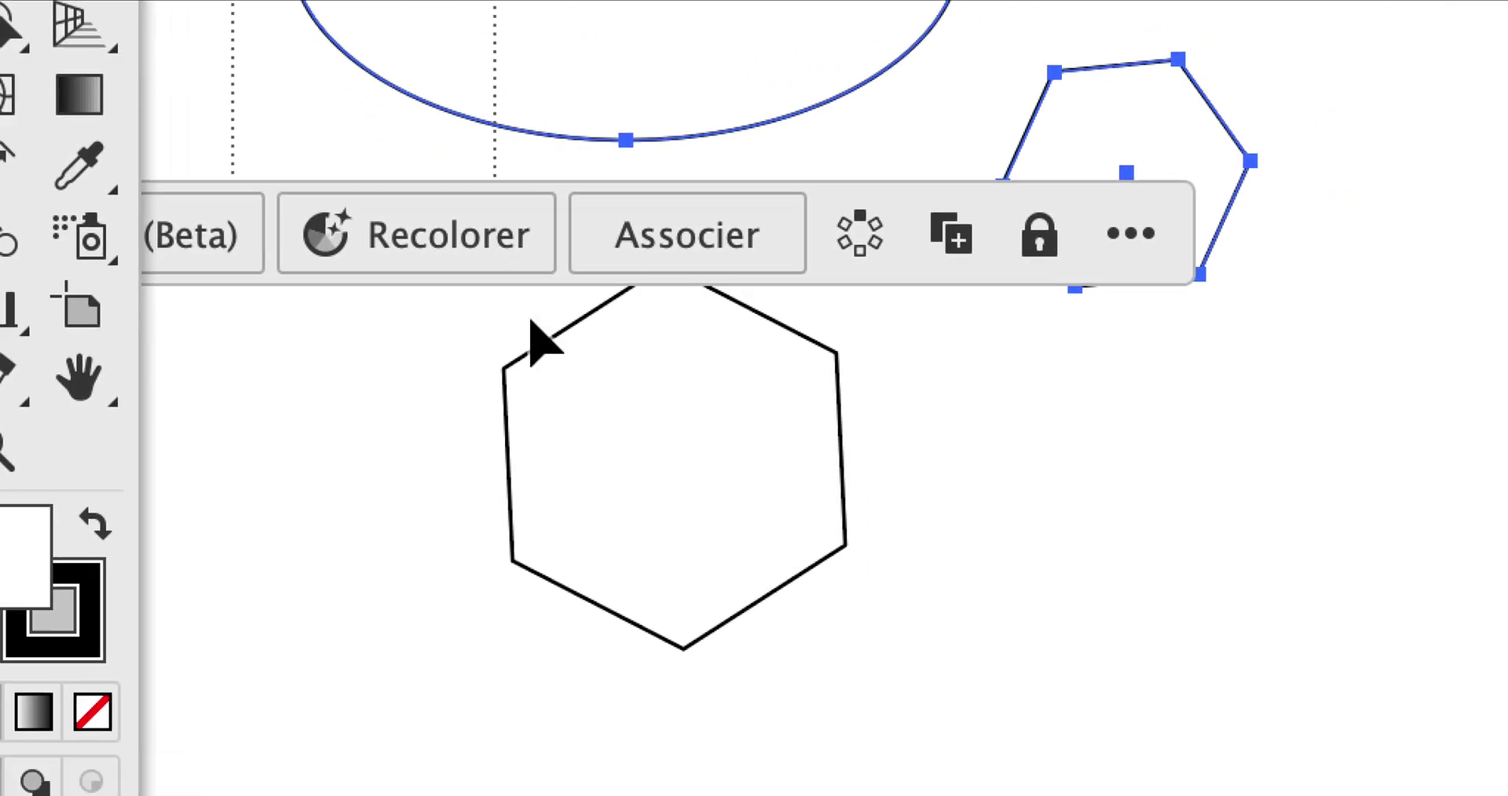
- Select the ellipse and the larger hexagon together and activate Transformation manuelle around both
left_click(542, 342, "shift")
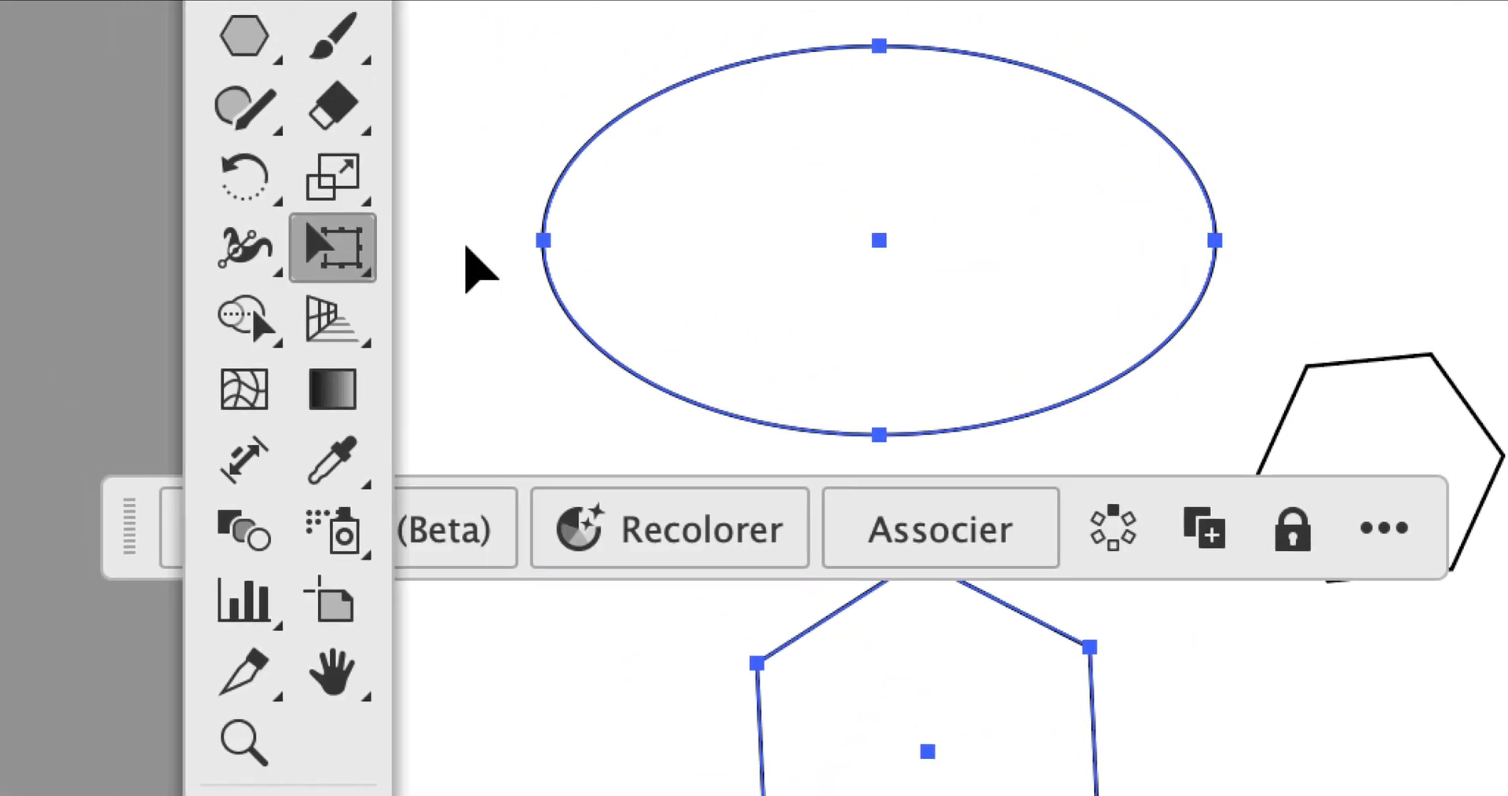
left_click(483, 247)
left_click_drag(503, 161, 728, 709)
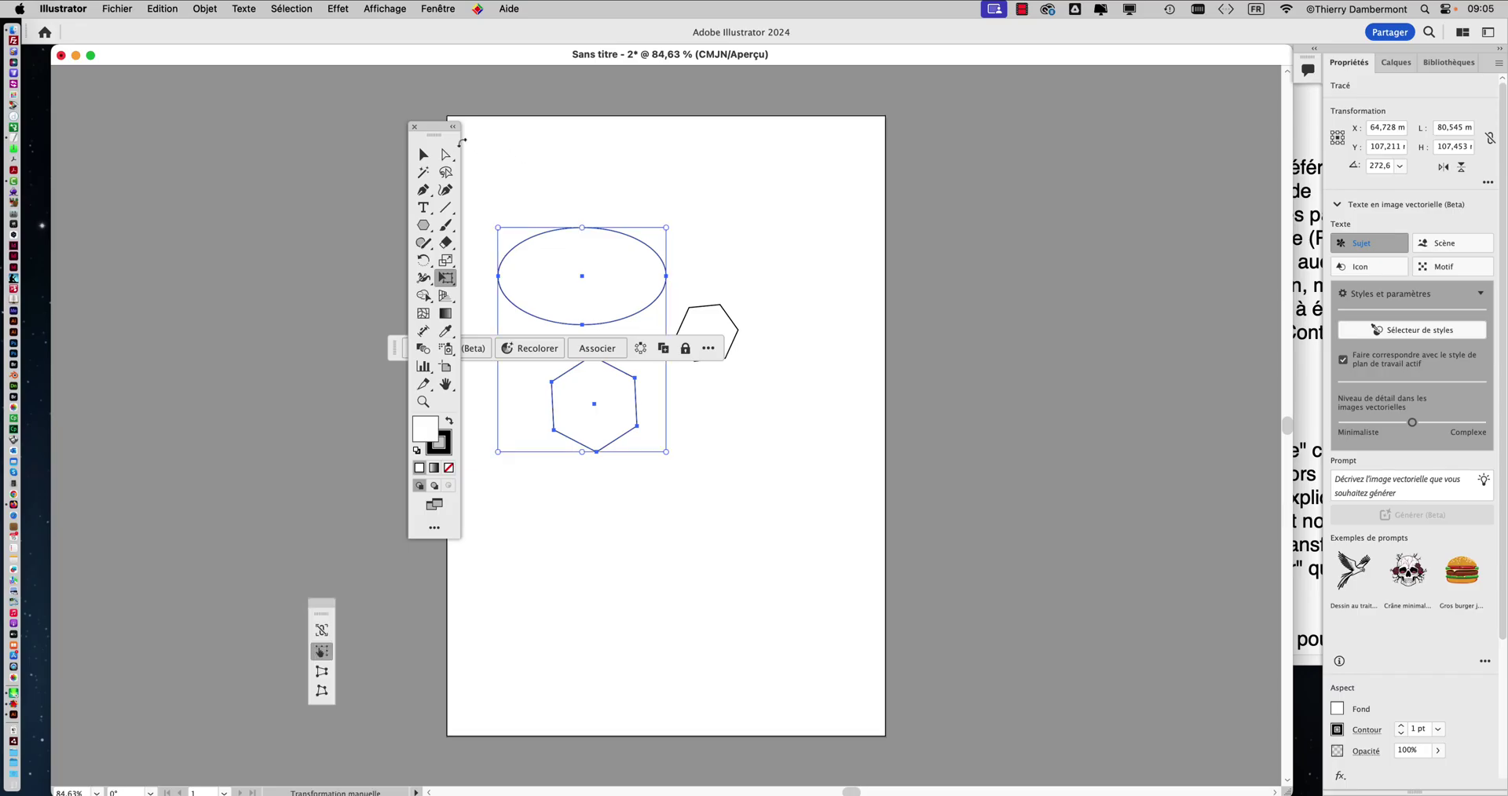
- Move the floating toolbar off the page and reposition the contextual task bar just above the ellipse
left_click_drag(438, 130, 244, 102)
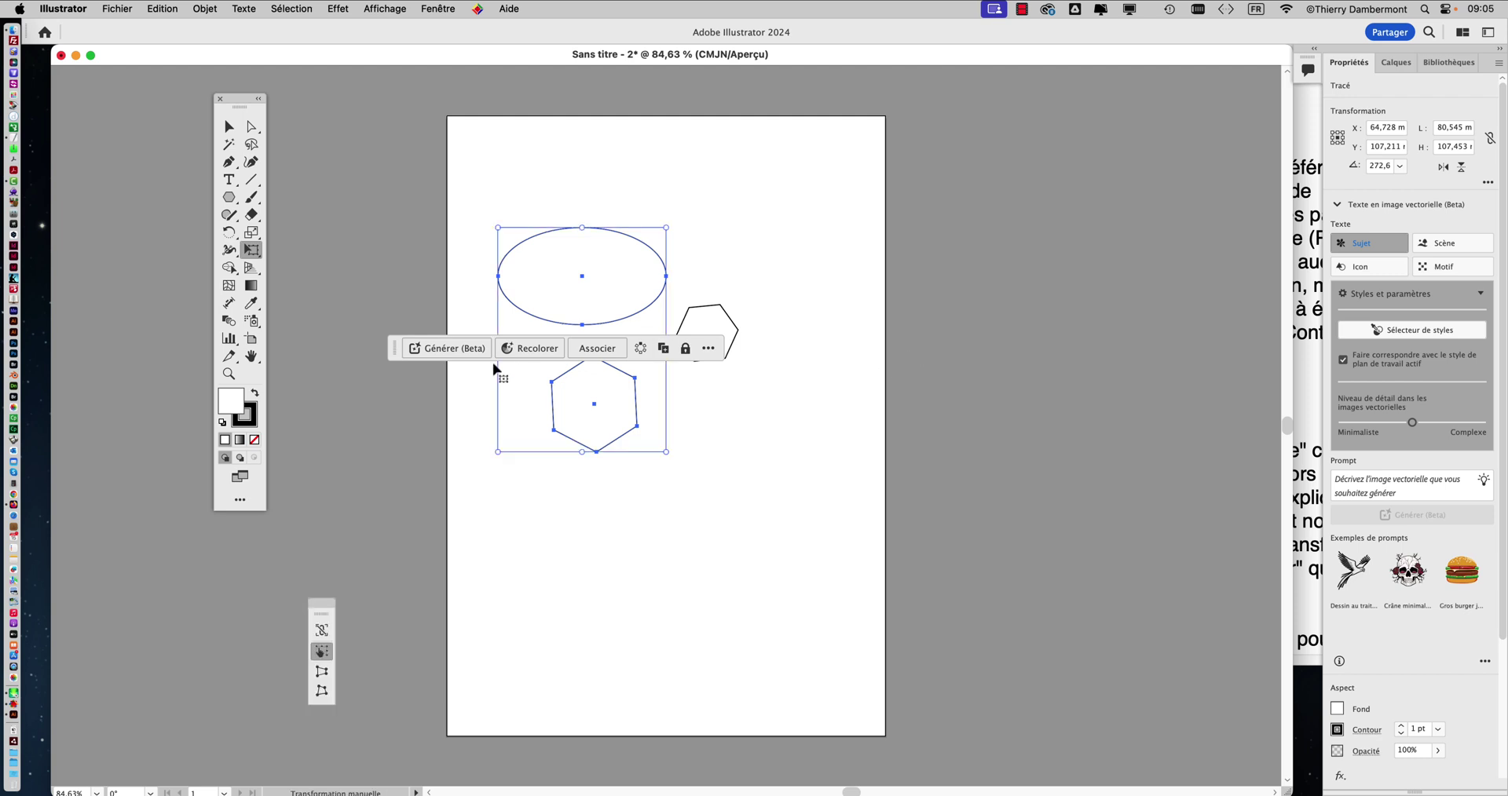
left_click_drag(393, 348, 784, 383)
left_click_drag(772, 299, 767, 214)
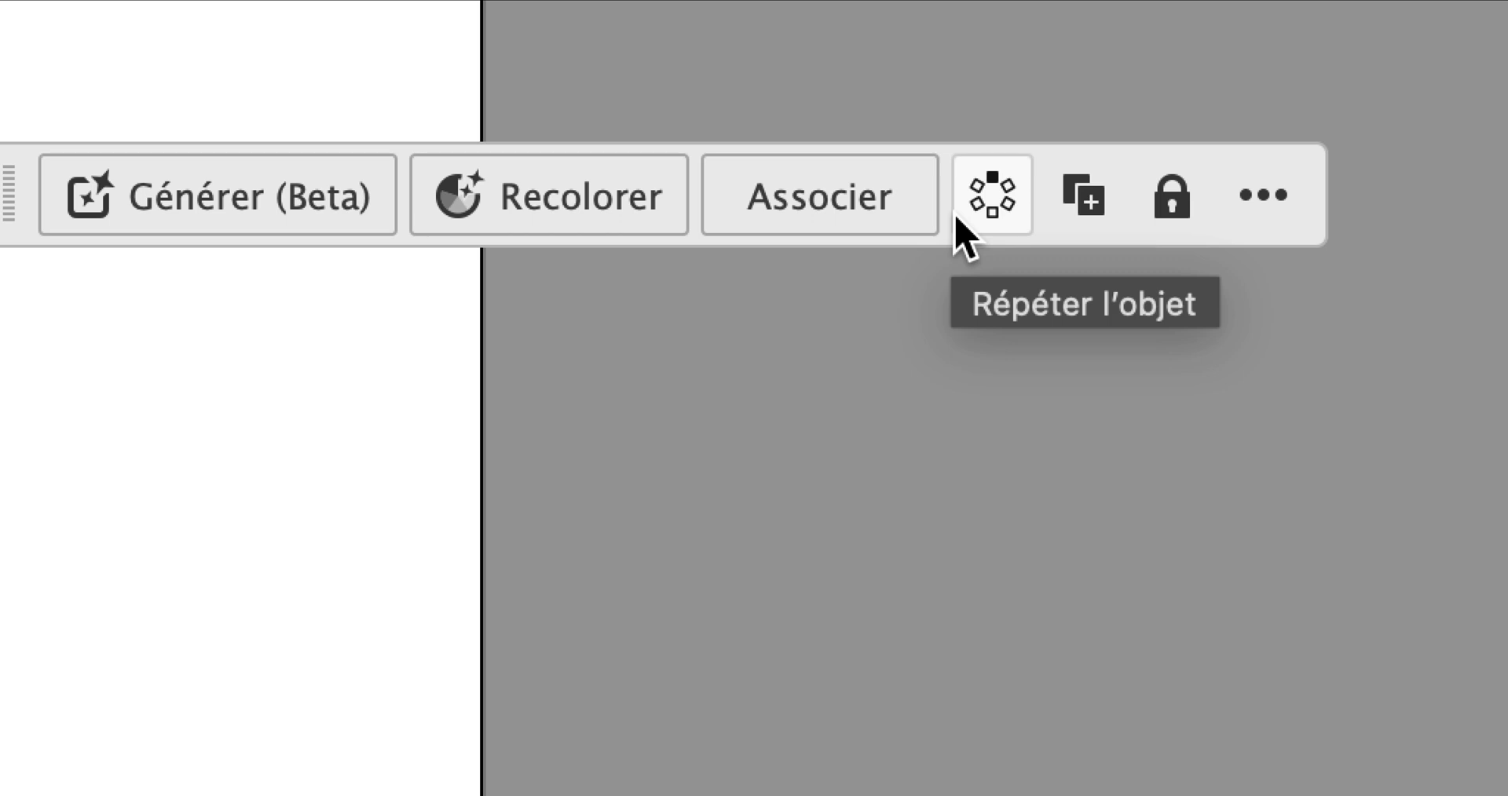
left_click_drag(768, 229, 0, 0)
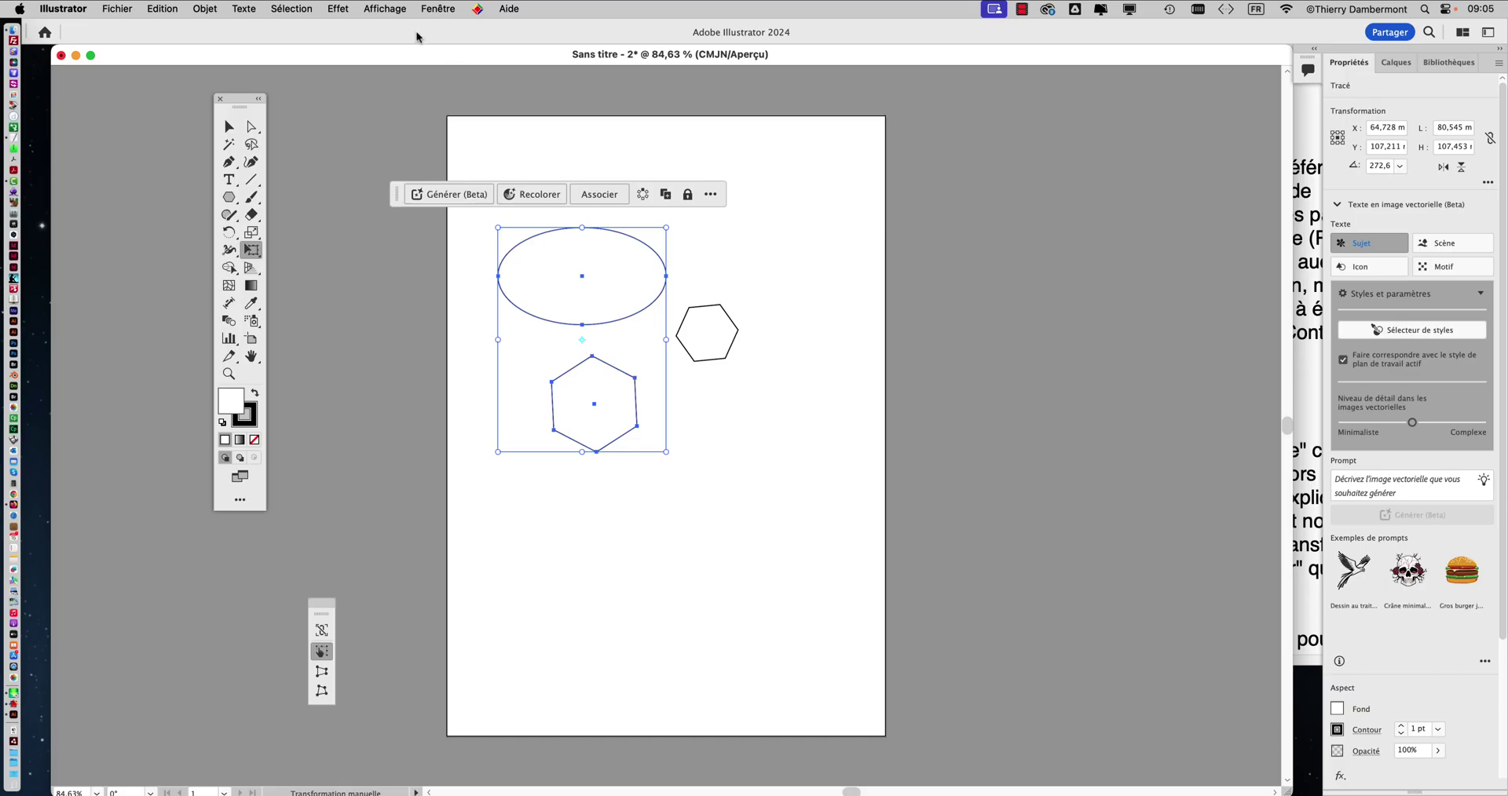
- Toggle "Barre des tâches contextuelle" on and off, leaving the contextual task bar hidden
left_click(439, 8)
left_click(440, 6)
left_click(438, 8)
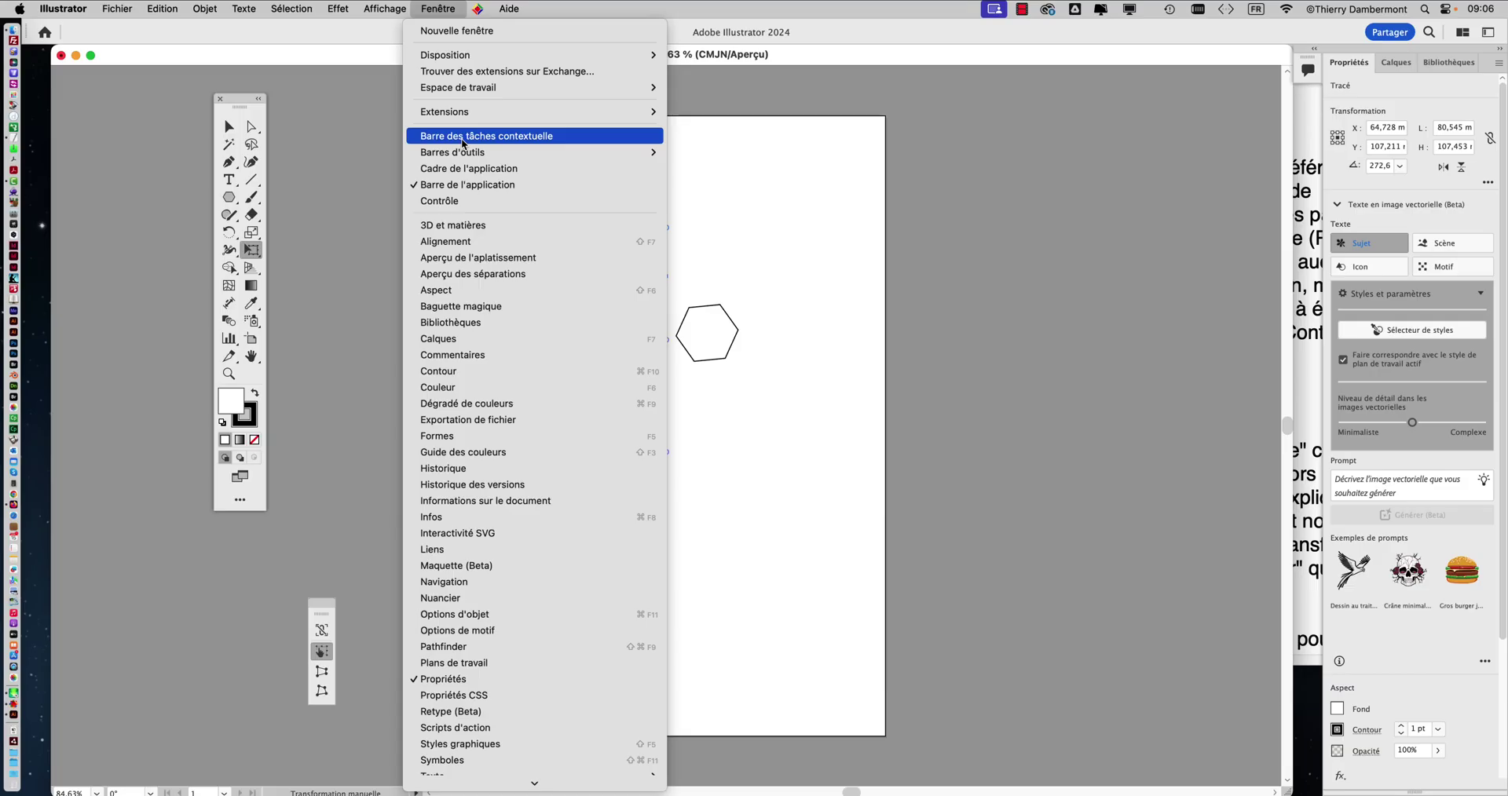
left_click(462, 138)
left_click(428, 8)
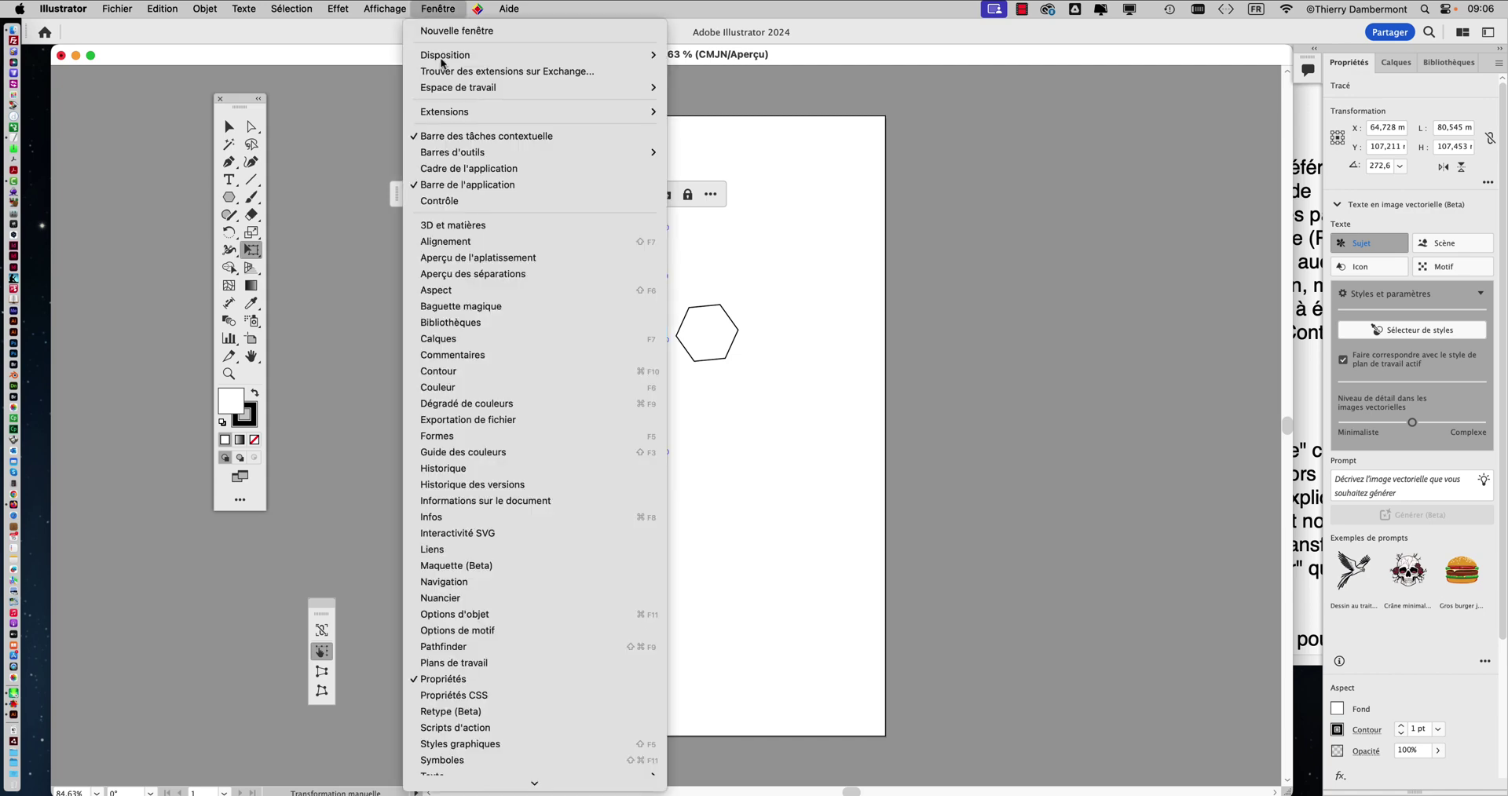
left_click(452, 135)
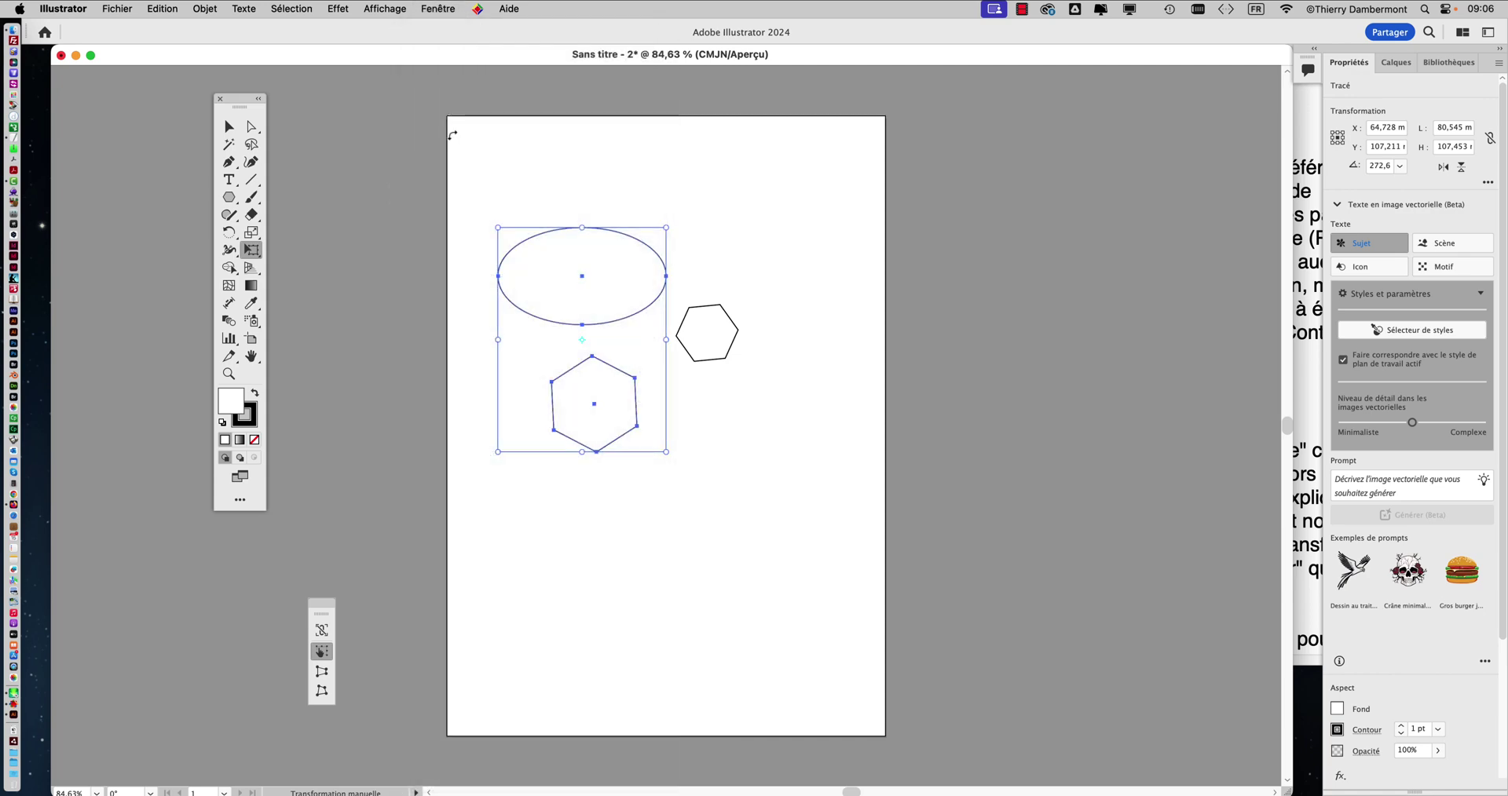
- Move the floating toolbar farther from the page and switch to TextEdit to check the procedure
left_click_drag(243, 110, 186, 105)
key("super+Tab")
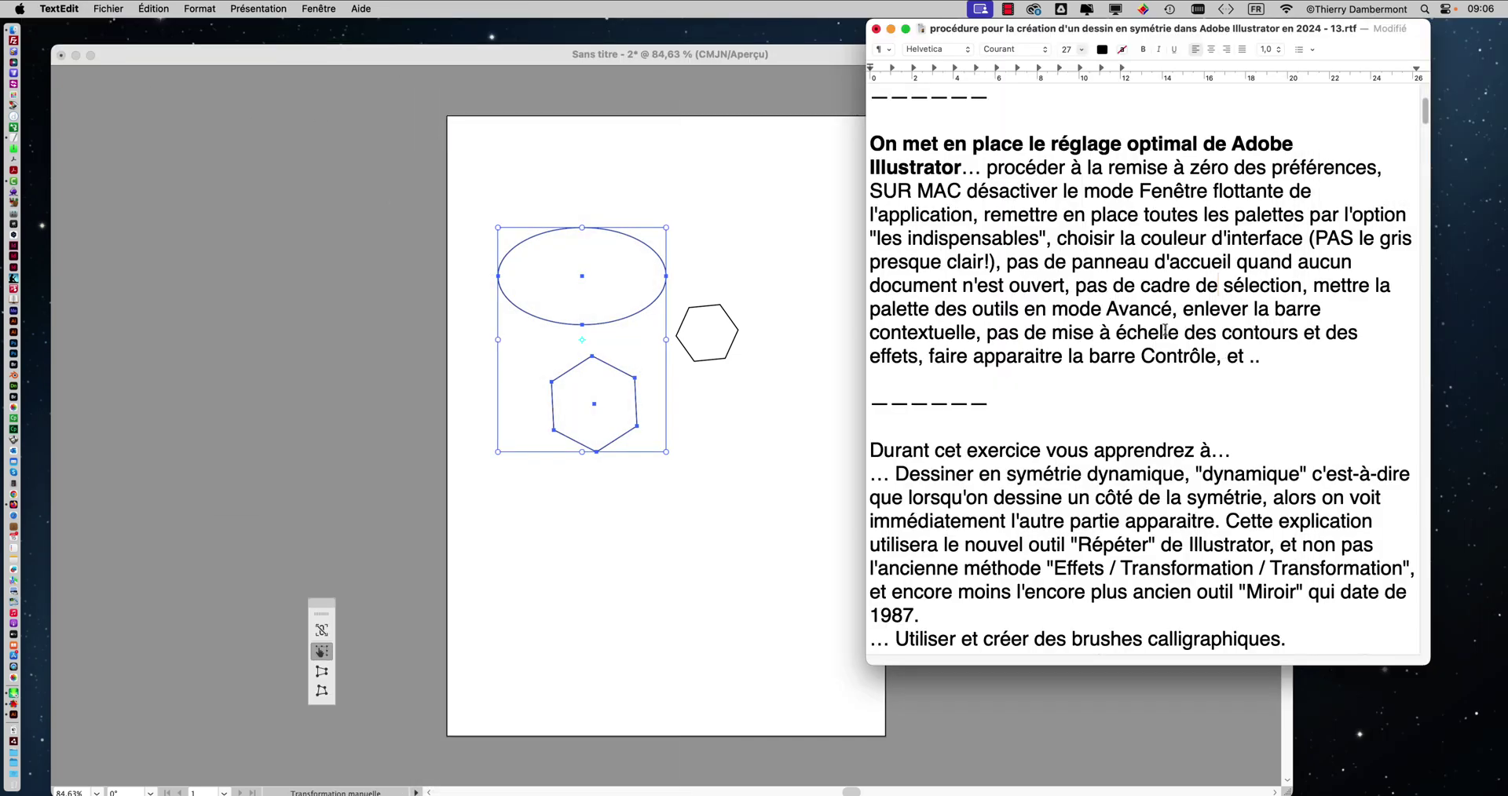
- Highlight the procedure's note on scaling strokes and effects, then check "Mettre à l'échelle les contours et les effets" in Illustrator's general preferences
left_click_drag(1182, 309, 917, 352)
left_click(1005, 286)
left_click(359, 70)
left_click(63, 9)
mouse_move(68, 61)
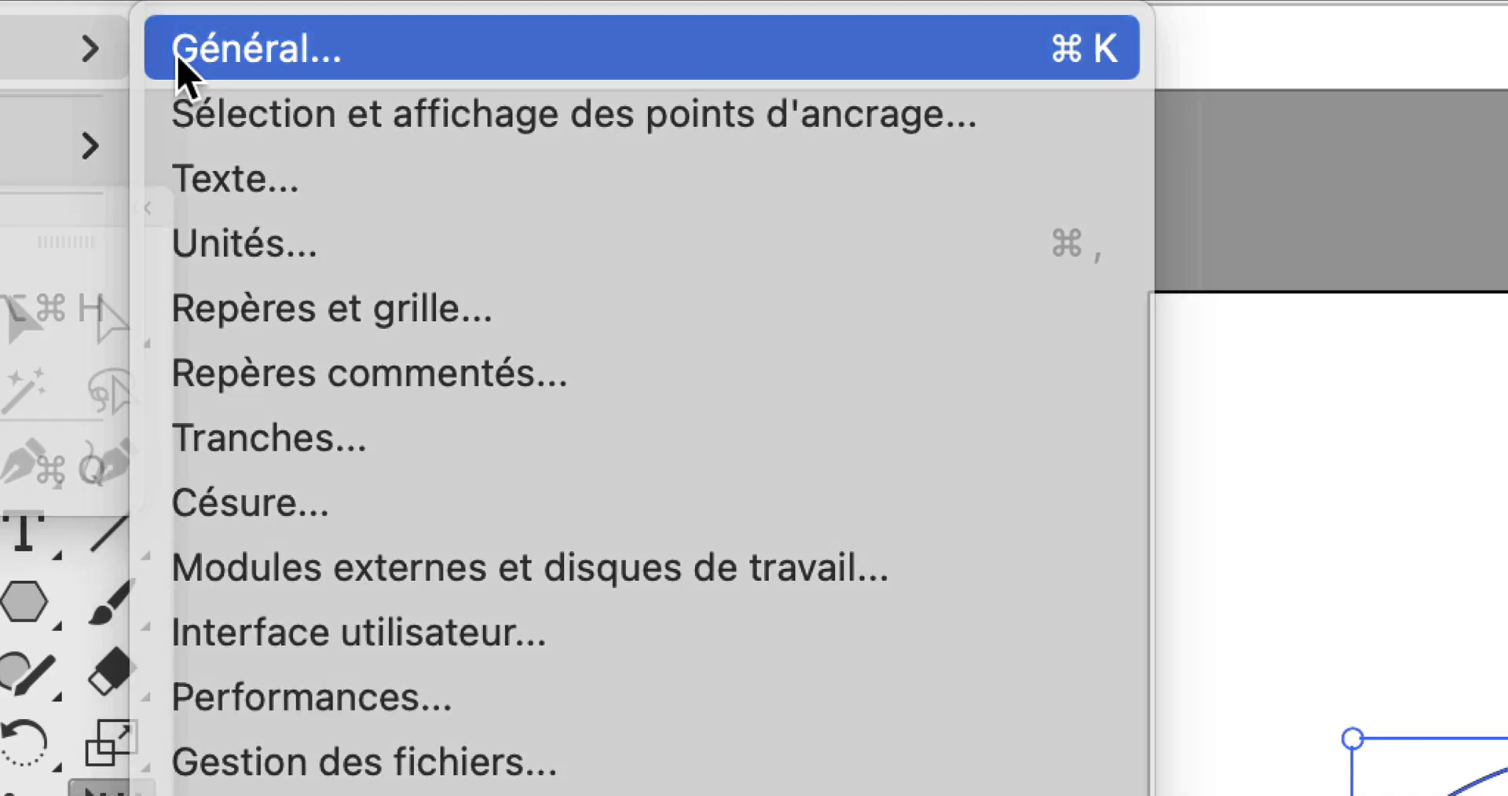
left_click(202, 57)
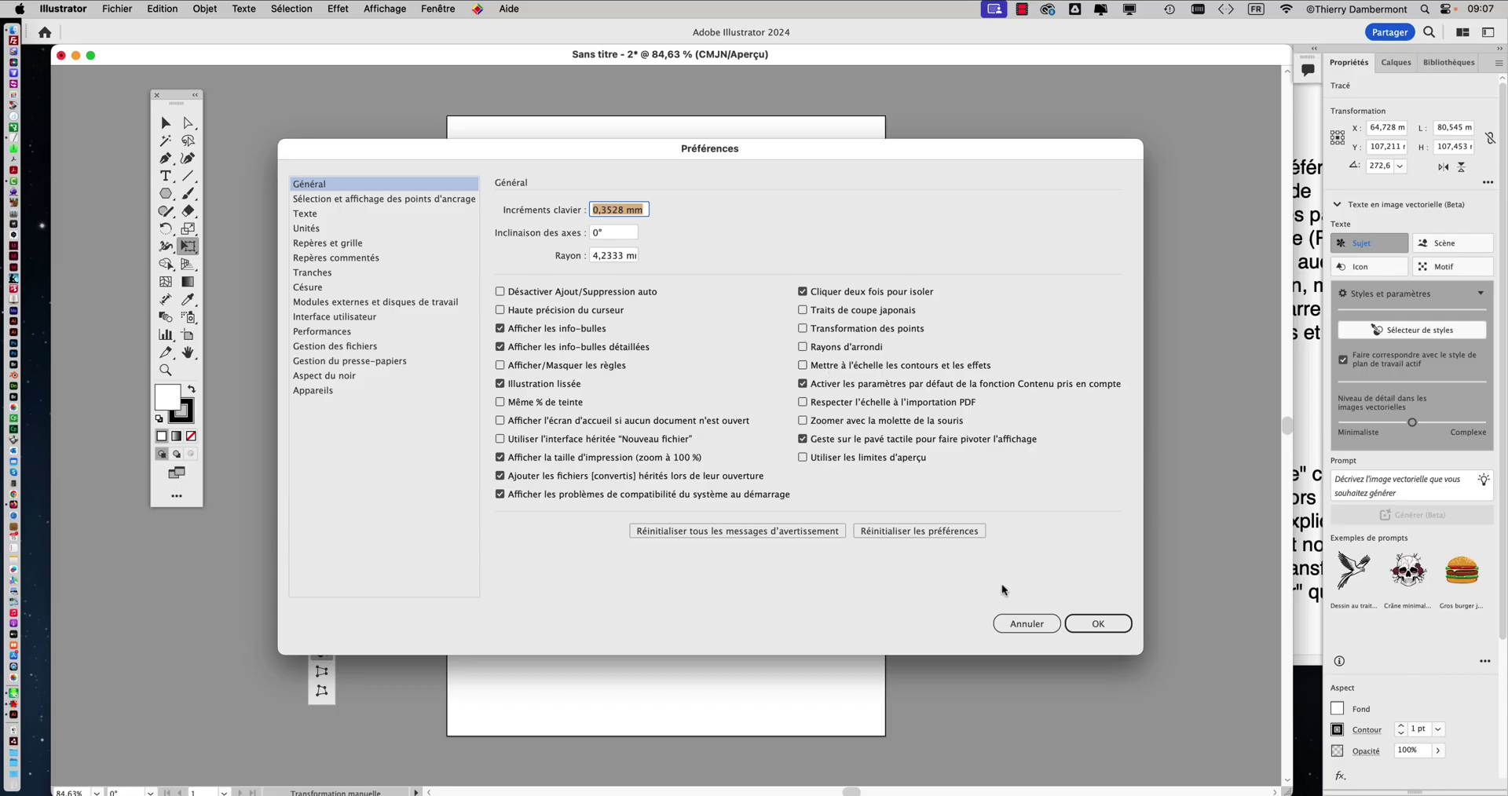
left_click(1086, 626)
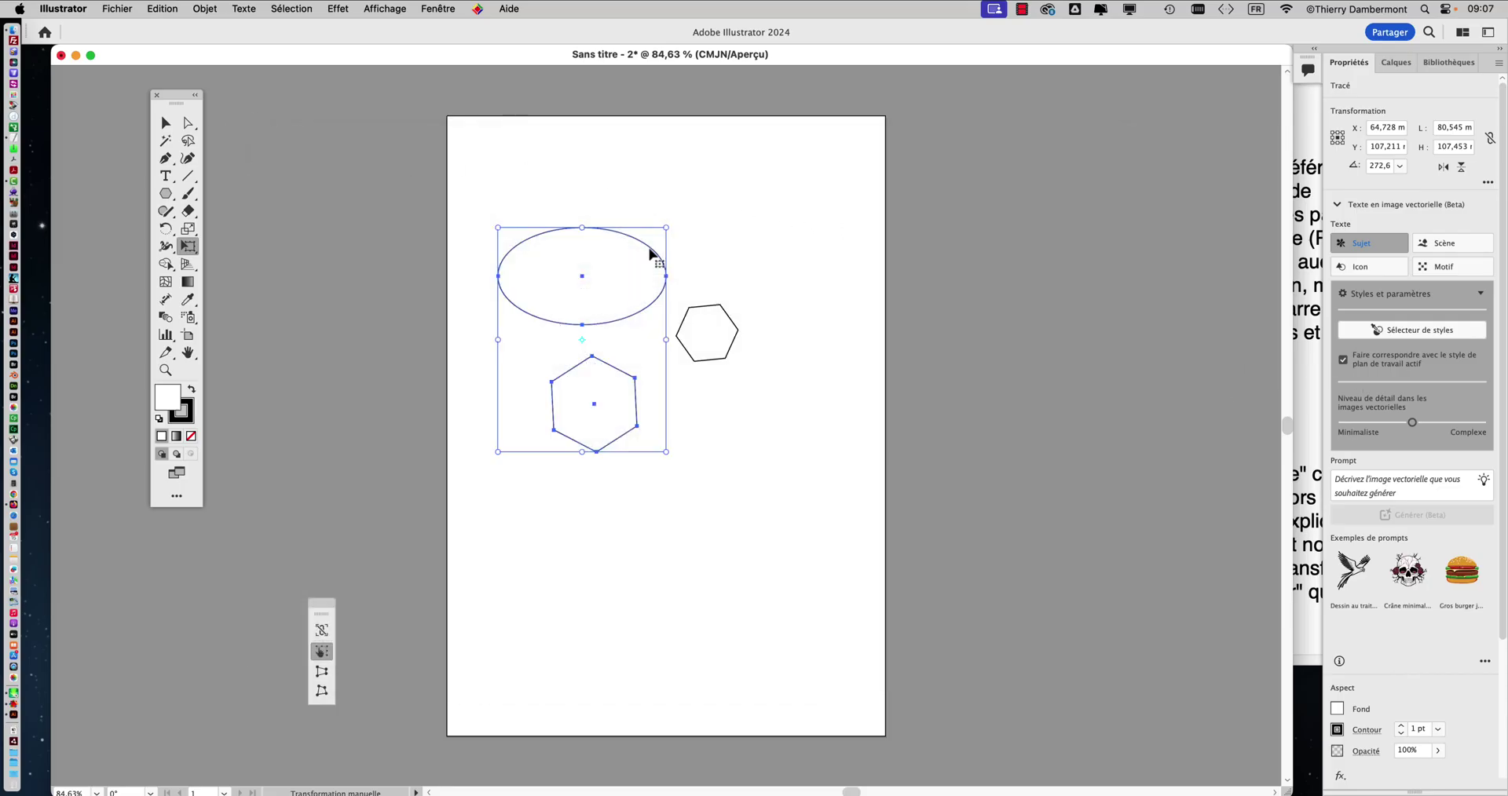
- Select the smaller tilted hexagon and enlarge it with free transform to about 65.3 by 59.7 mm
key("v")
left_click(741, 282)
left_click(726, 314)
key("e")
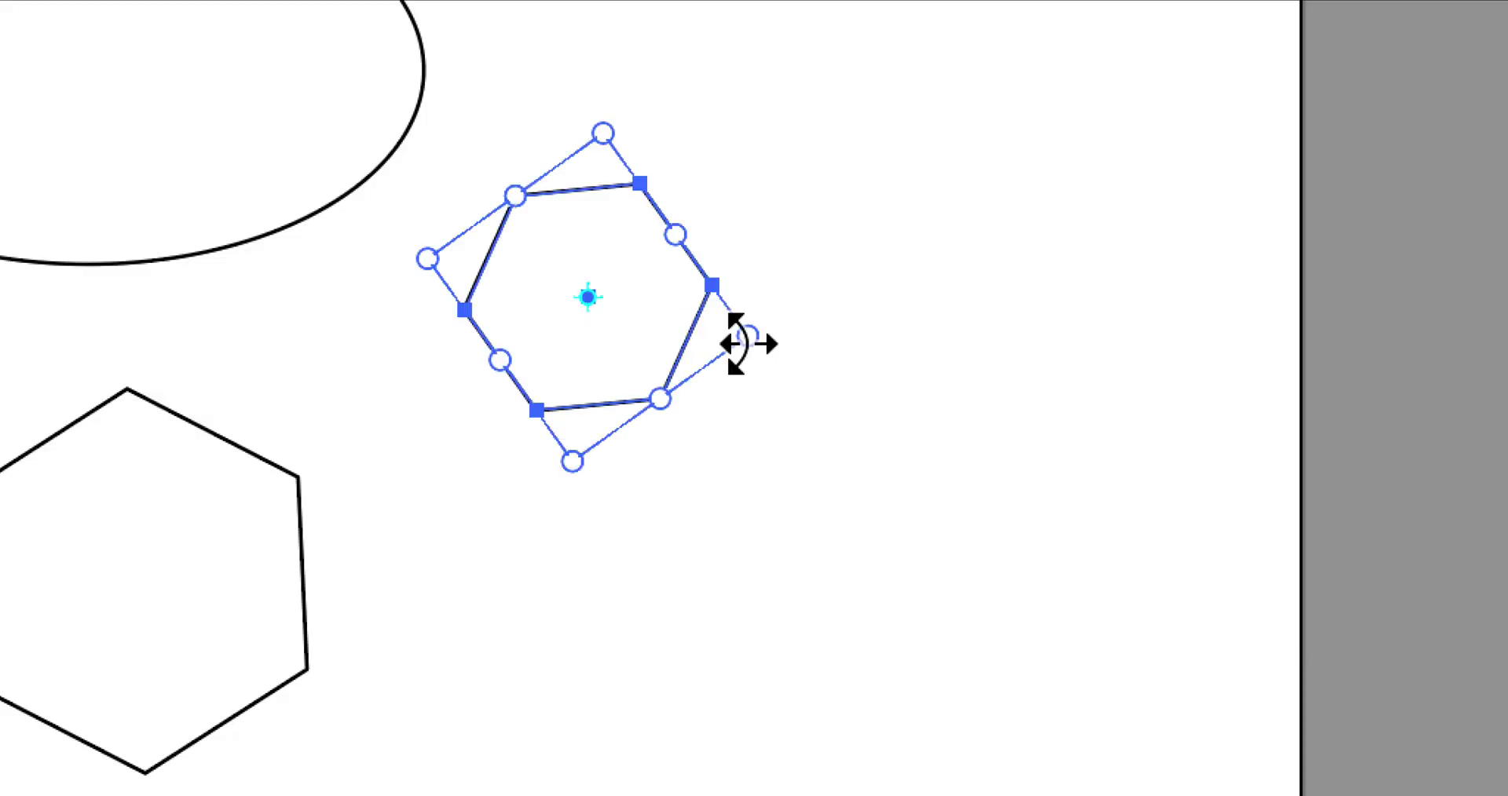
left_click_drag(743, 342, 1060, 387)
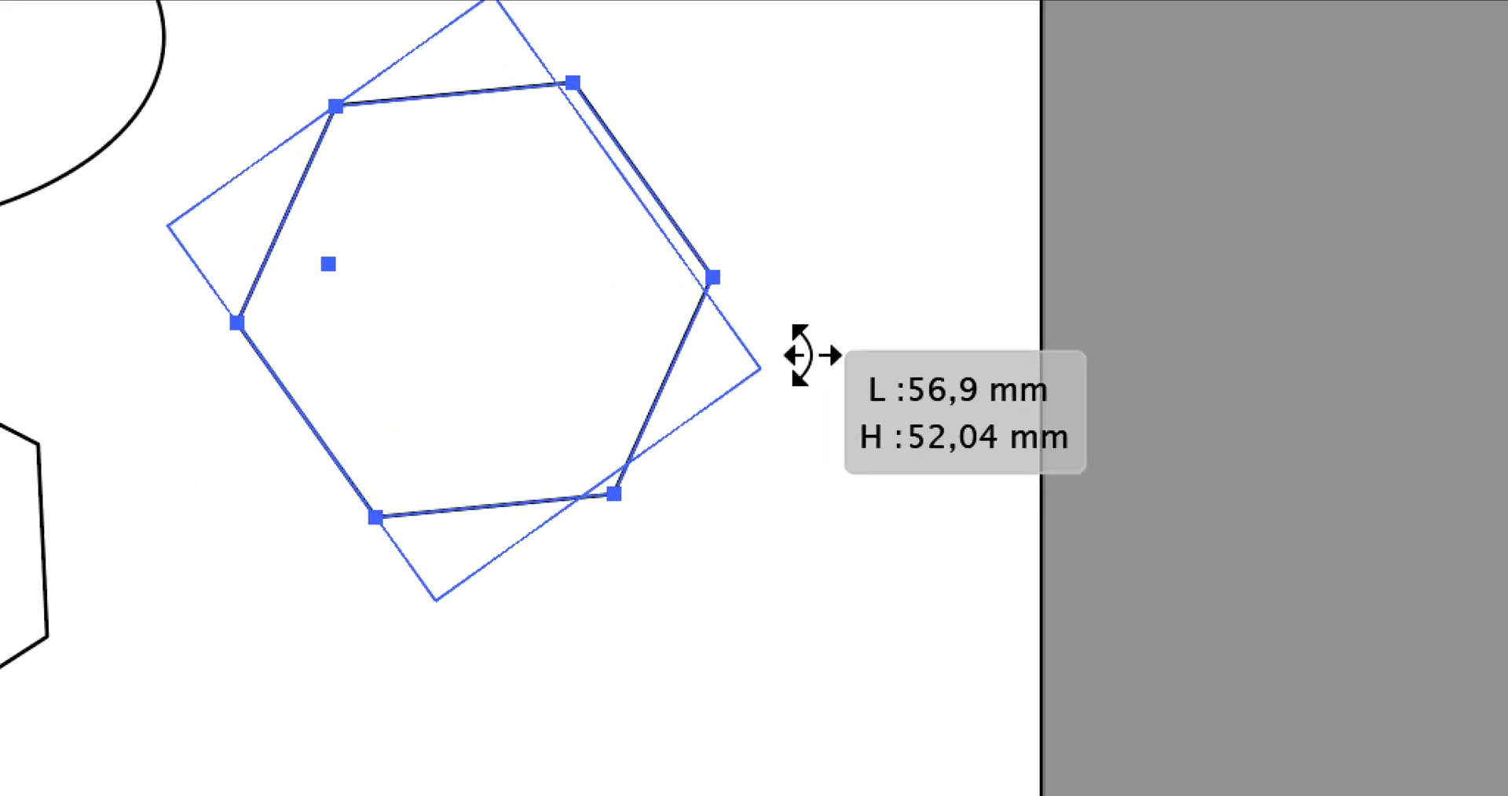
left_click_drag(800, 355, 841, 354)
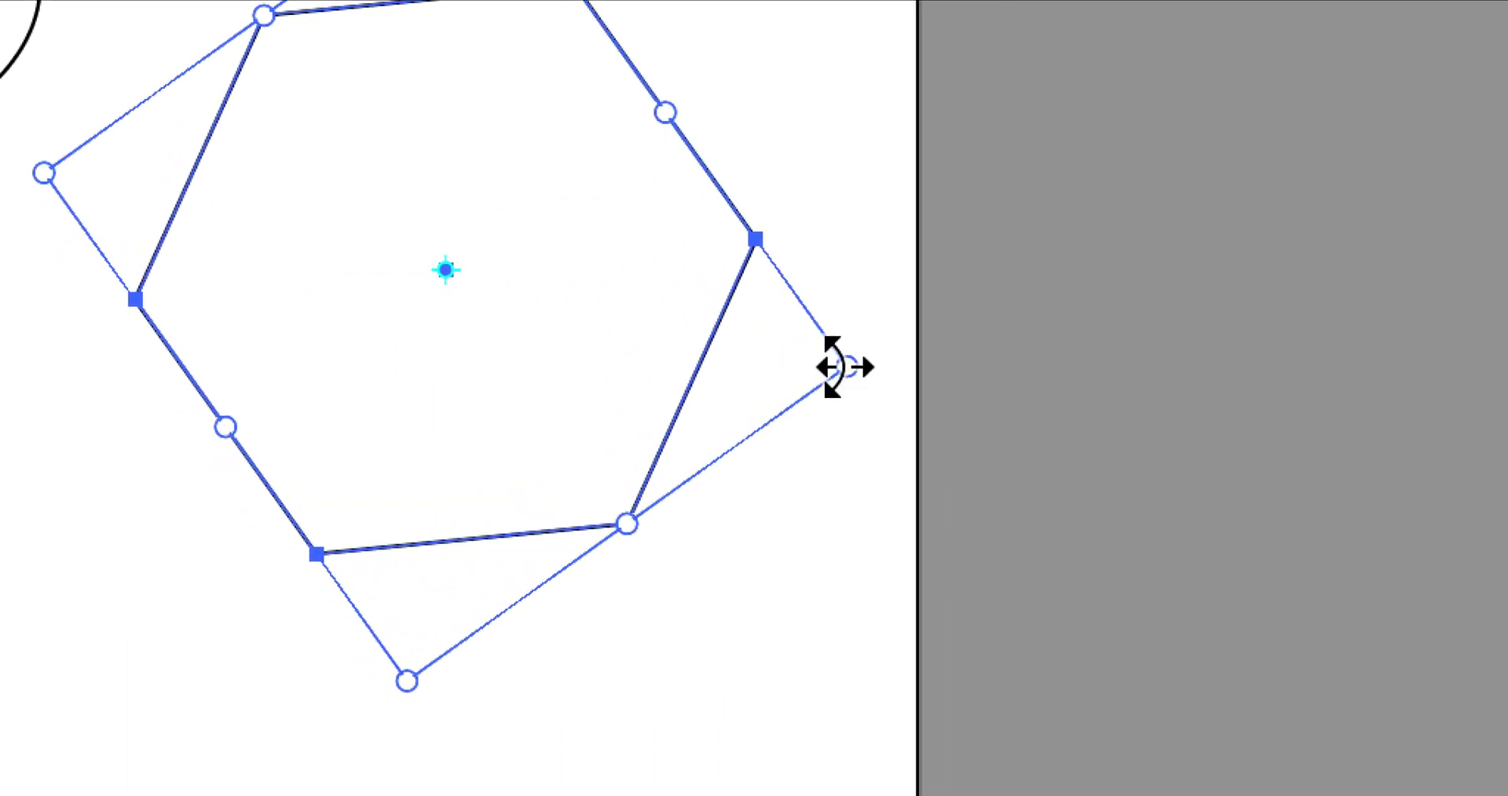
left_click_drag(844, 367, 814, 350)
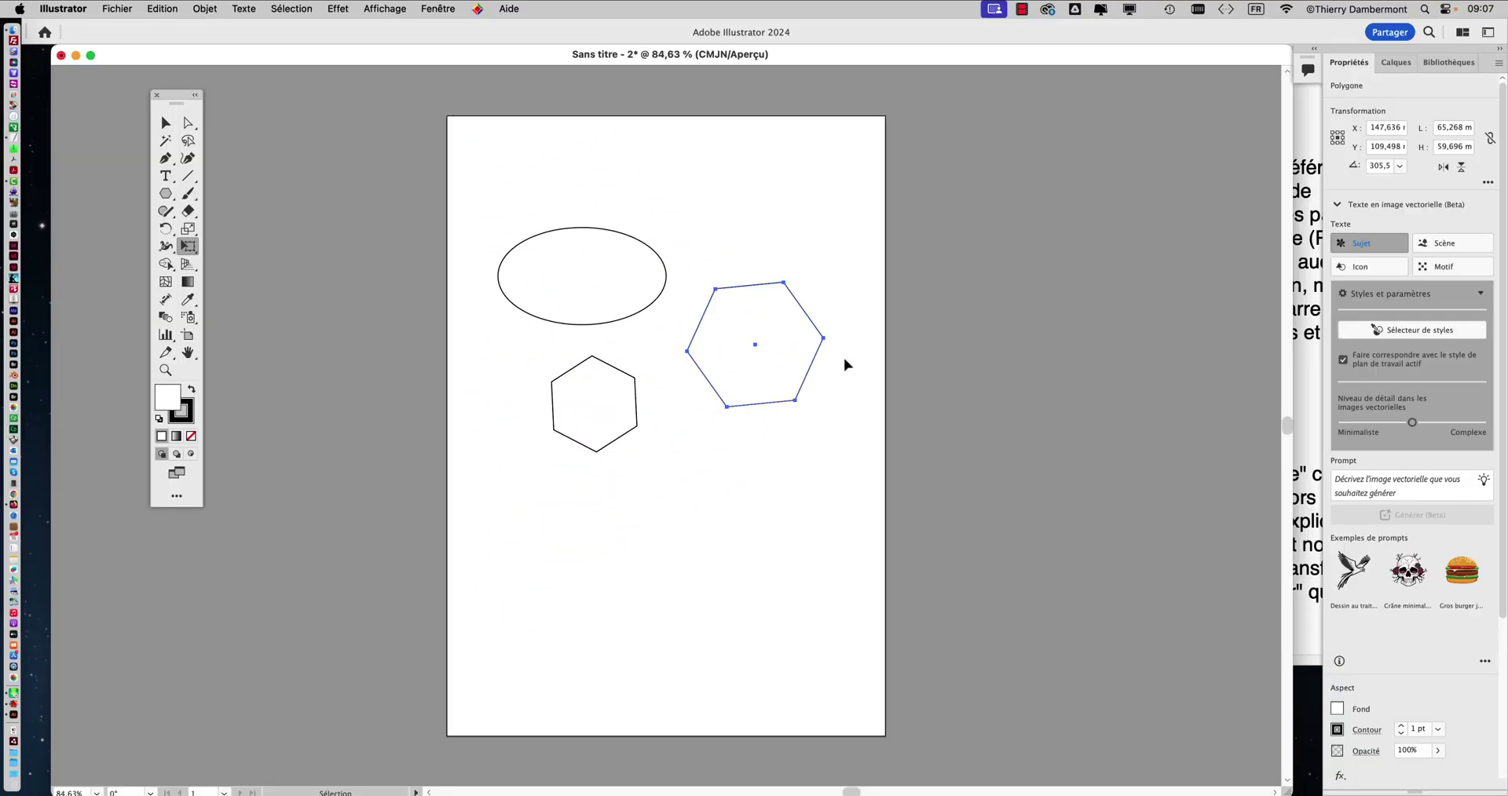
key("e")
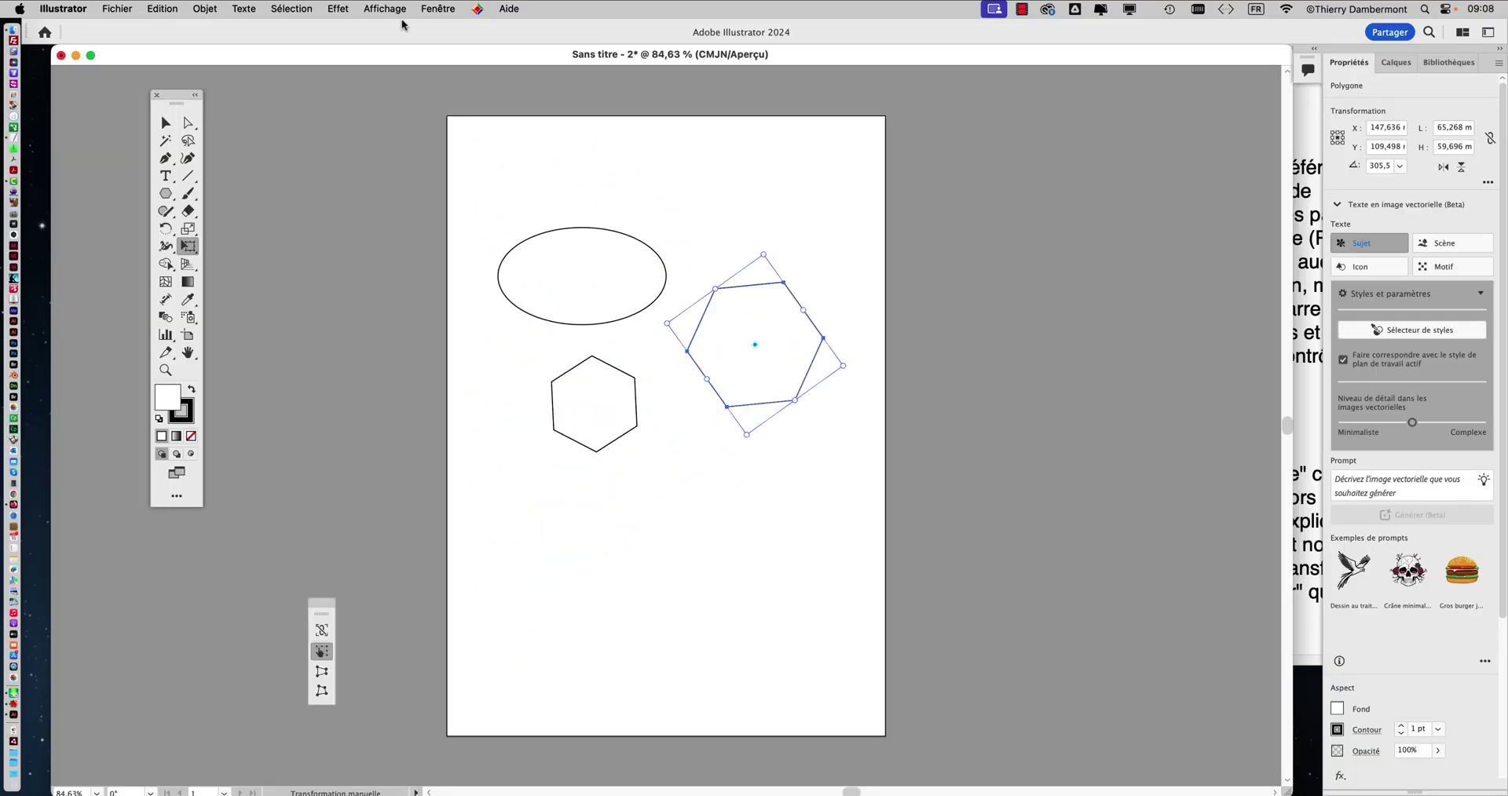
- Display the Contrôle bar, shifting the document window slightly and moving the tools palette farther below the bar
left_click_drag(417, 56, 393, 64)
left_click(428, 8)
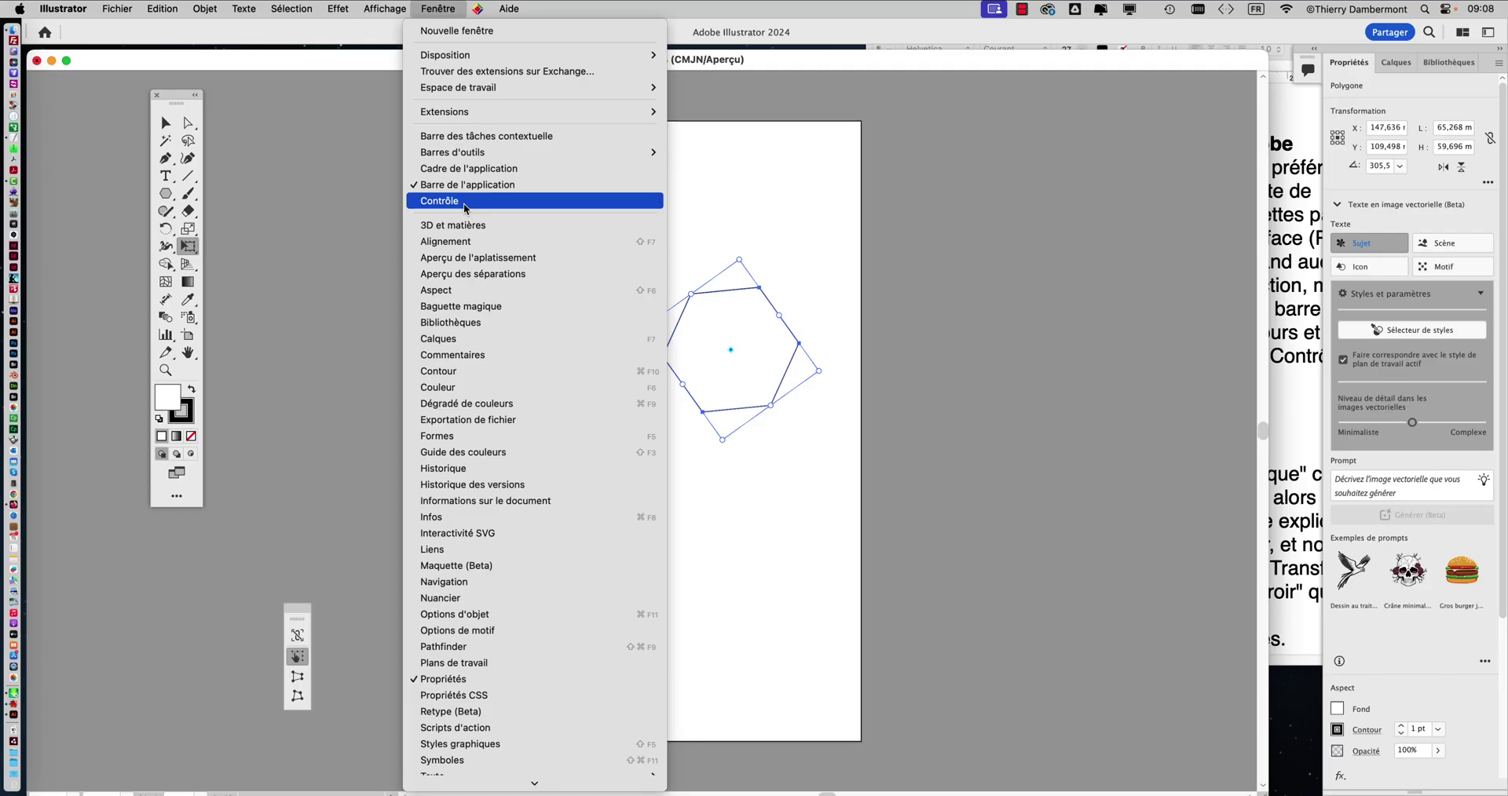
left_click(464, 196)
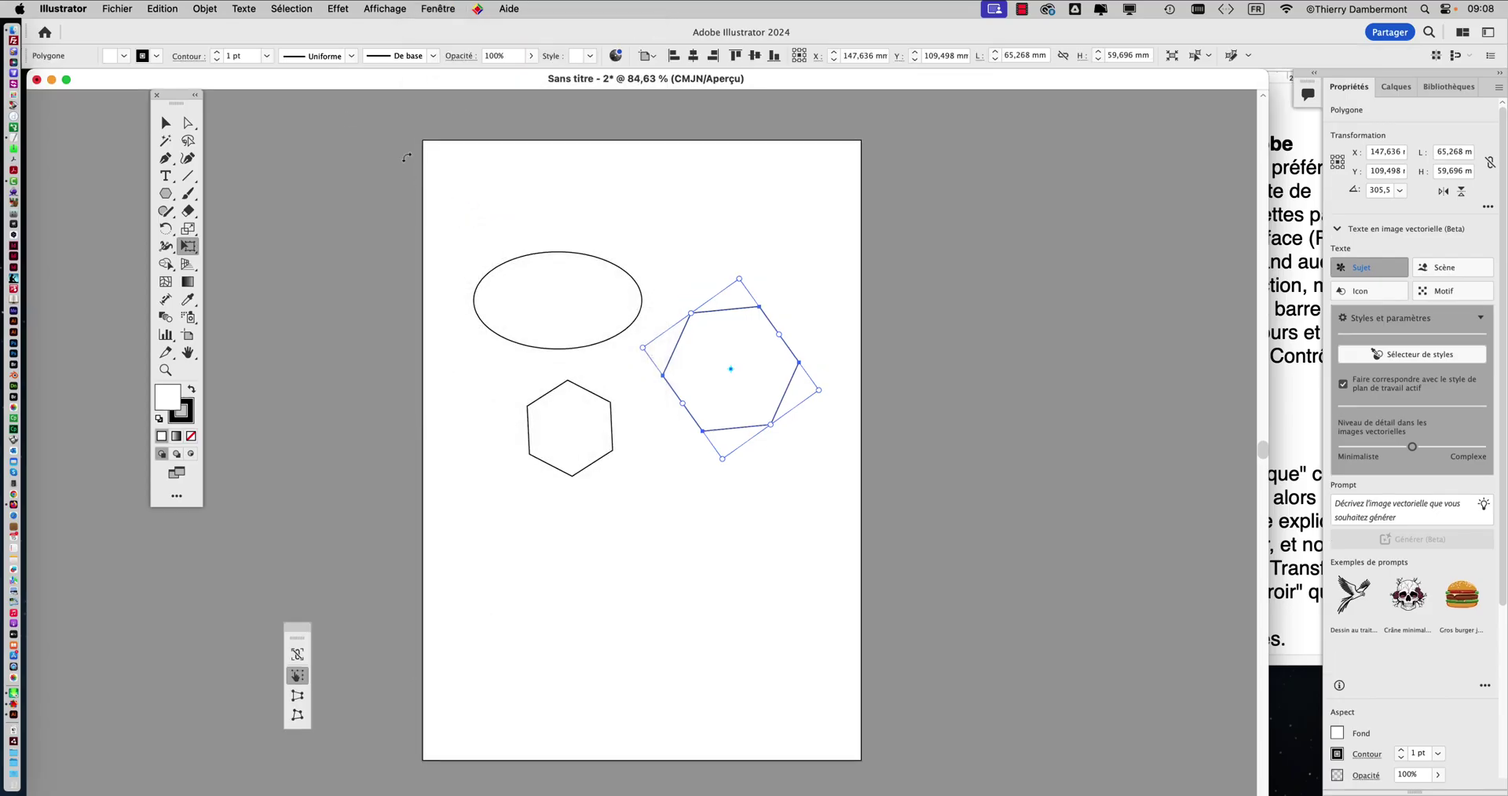
left_click_drag(171, 103, 137, 124)
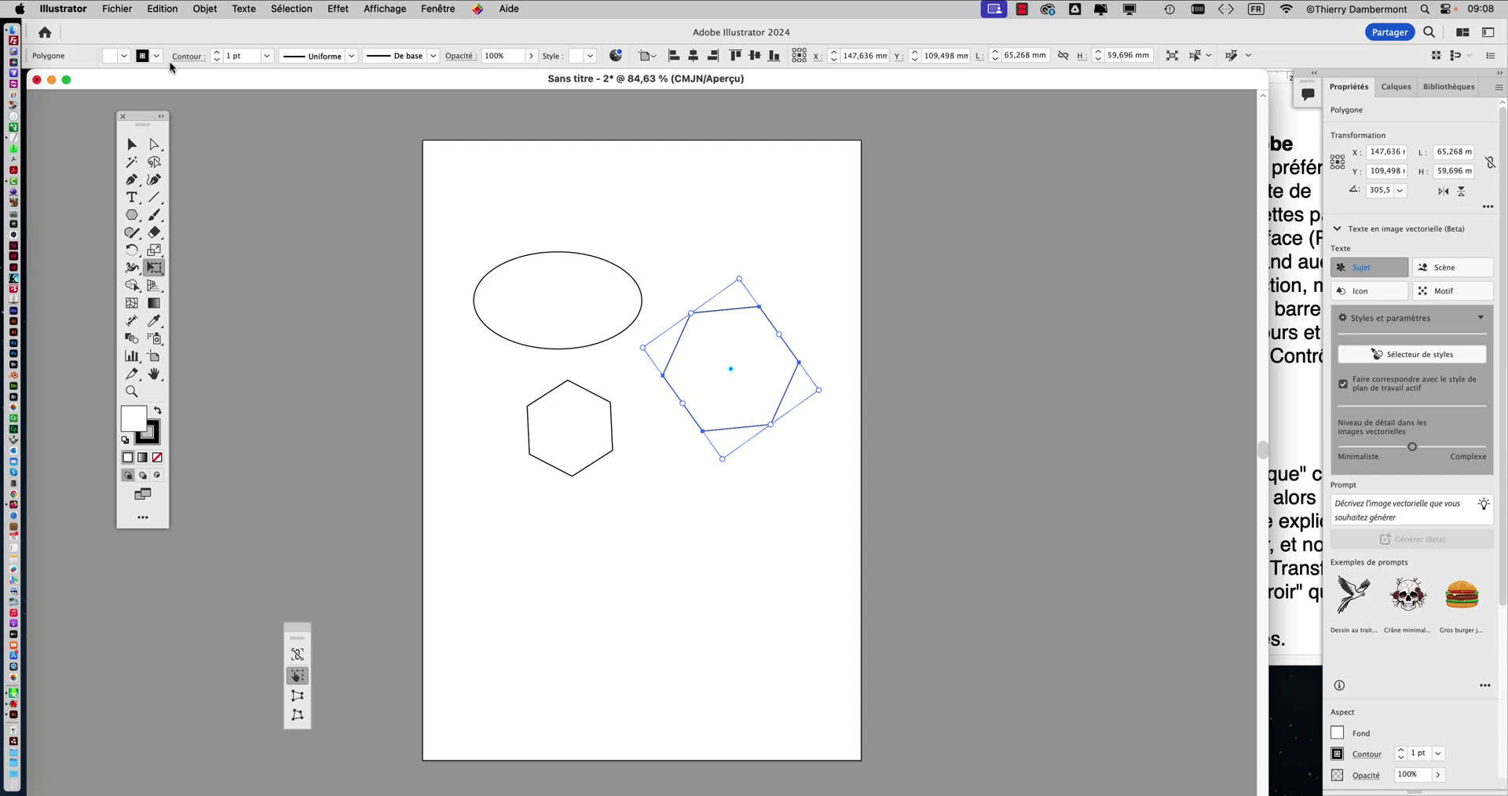
- Switch to TextEdit, highlight the instruction on disabling isolation mode by double-clic, and save the procedure document
key("super+Tab")
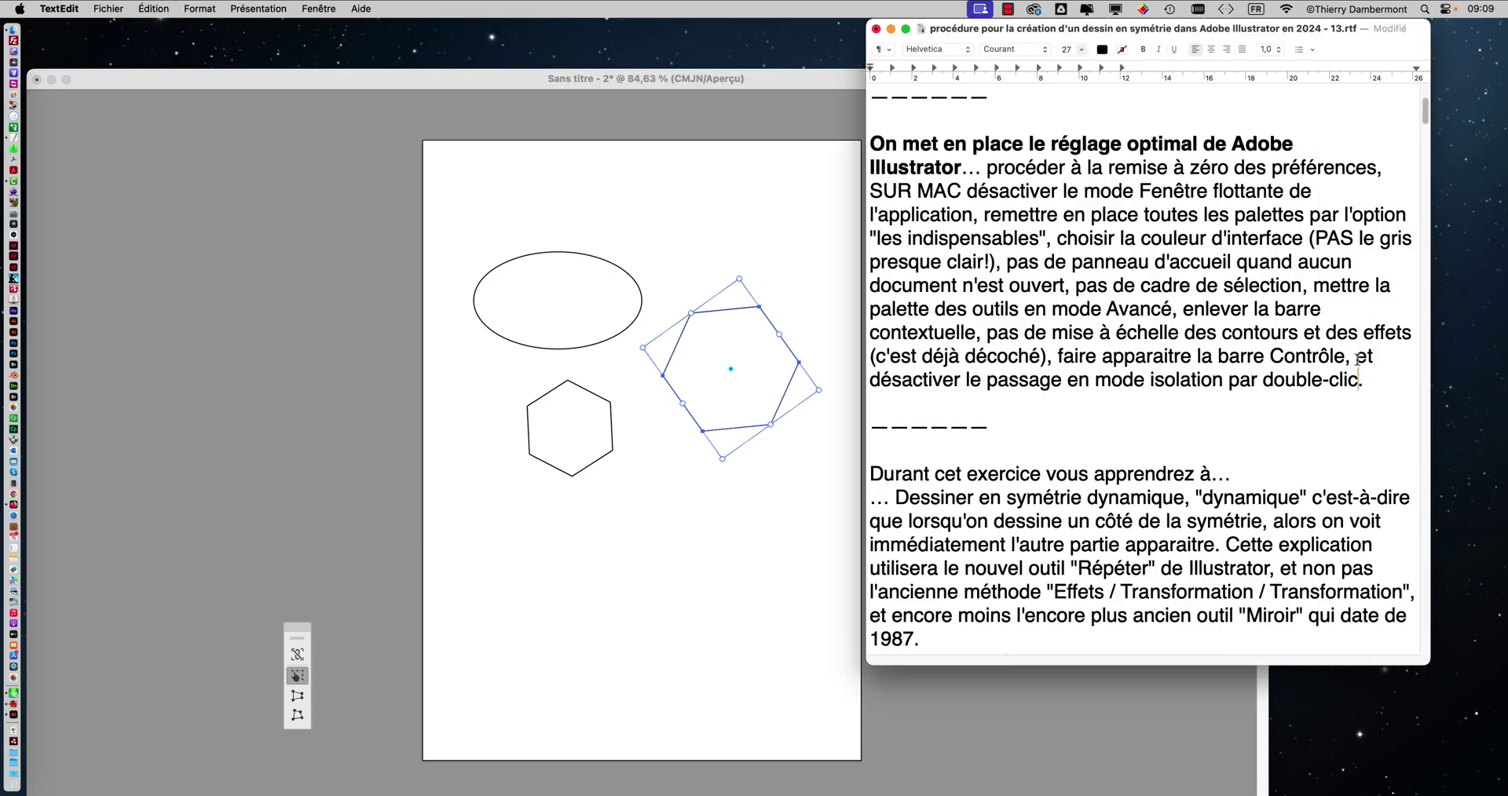
left_click_drag(1356, 357, 1358, 379)
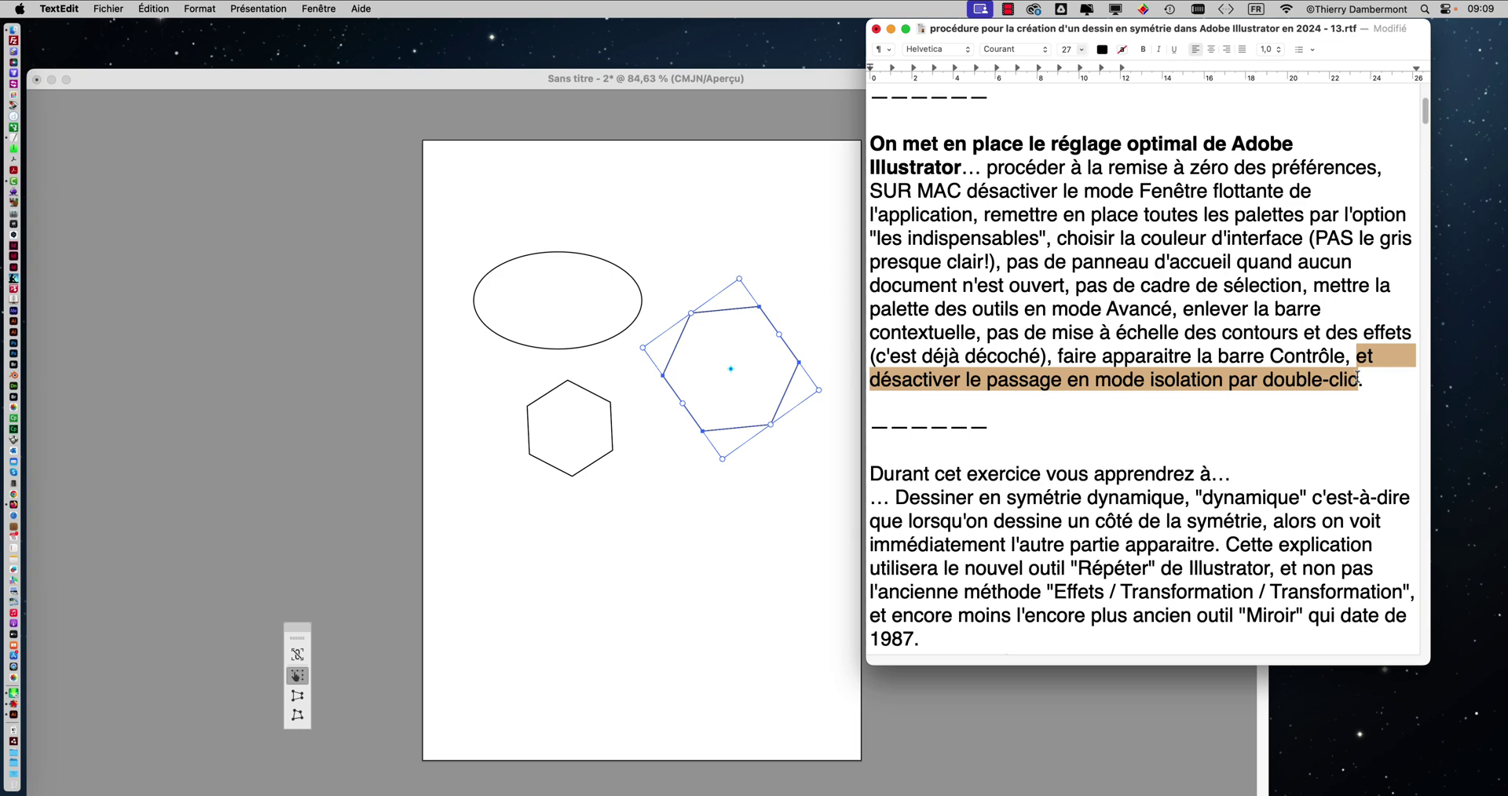
key("super+s")
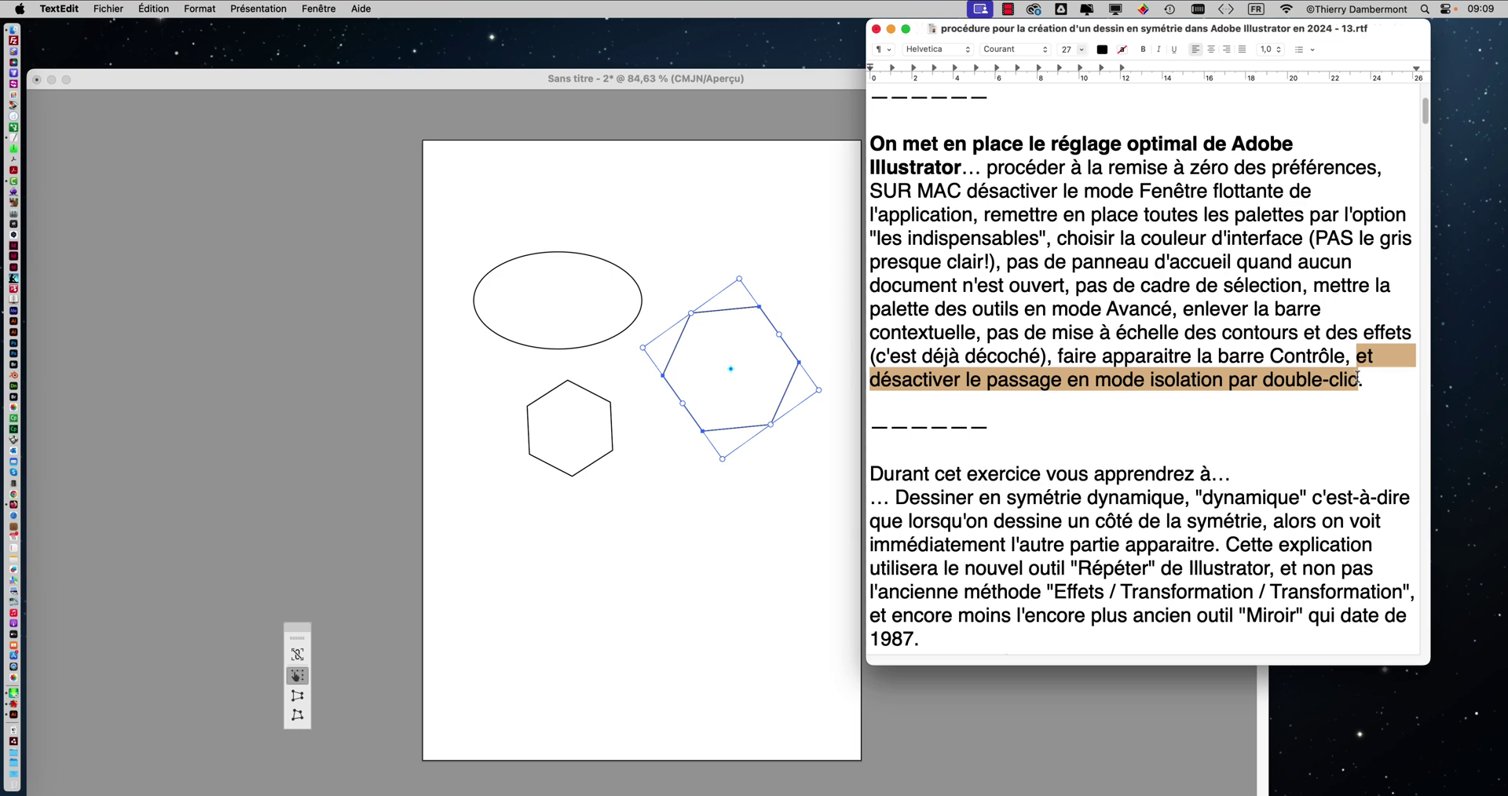
- Switch back to Illustrator and turn off "Cliquer deux fois pour isoler" in the general preferences
left_click(753, 87)
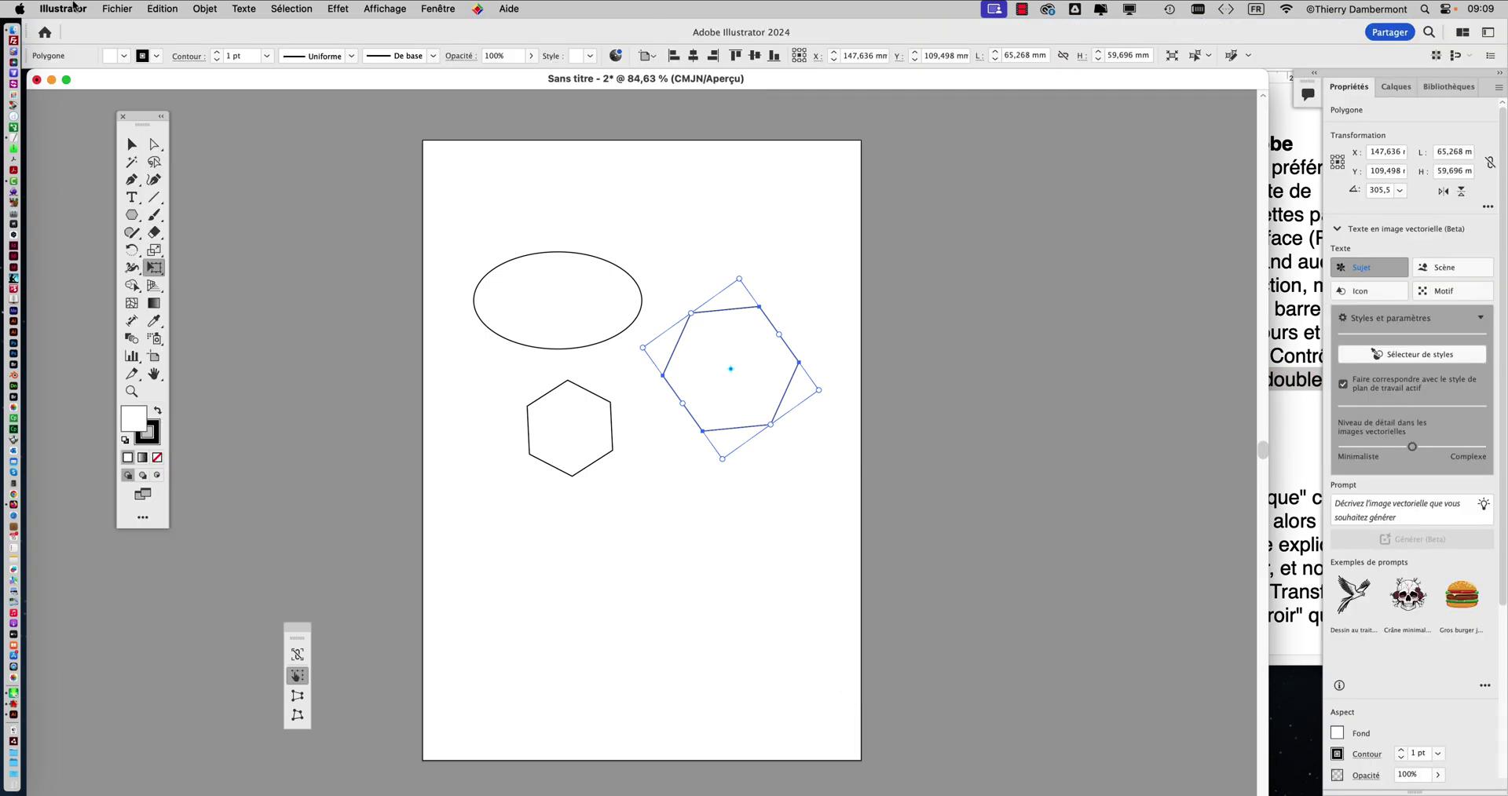
left_click(74, 7)
mouse_move(110, 51)
left_click(357, 55)
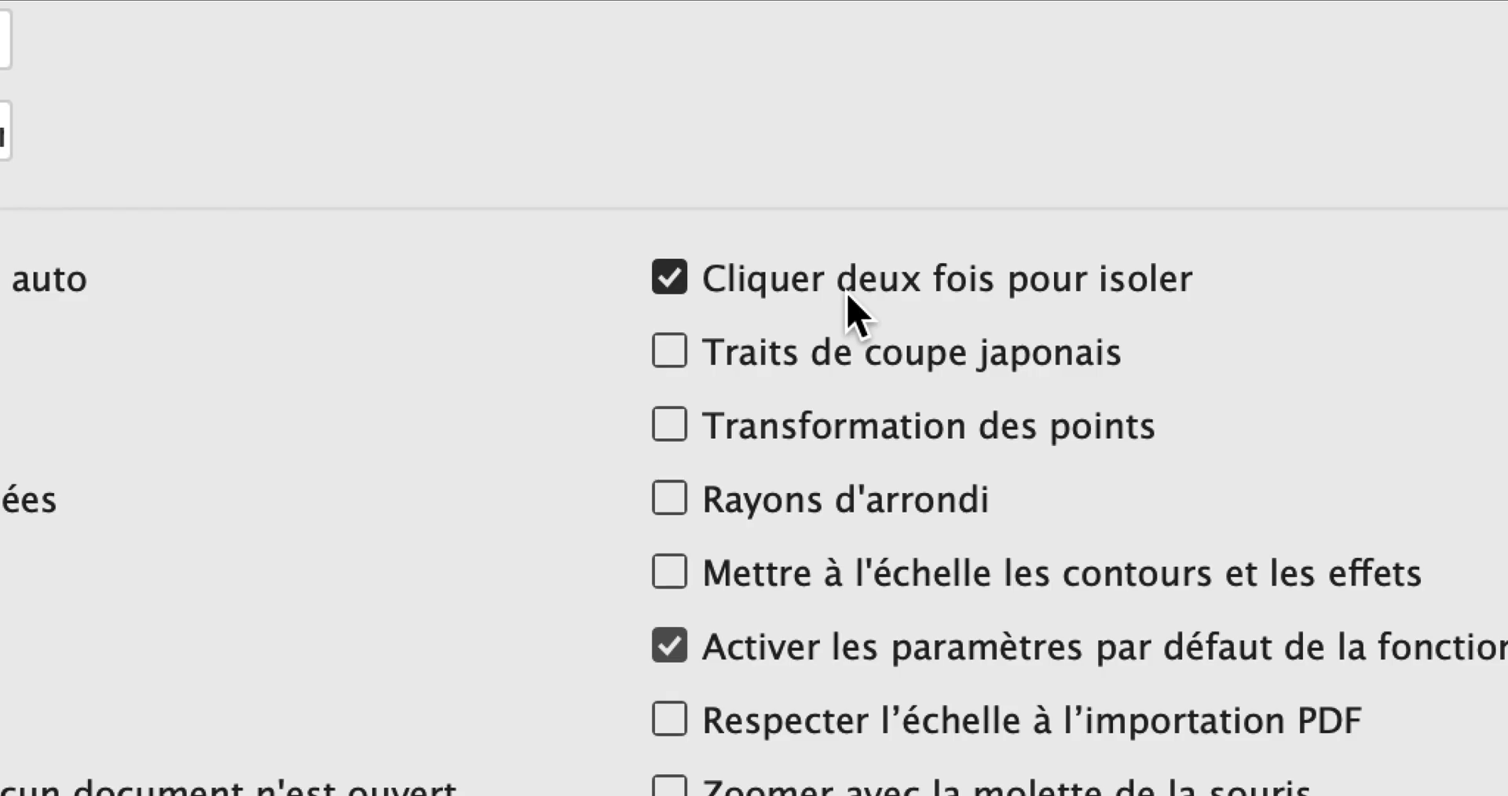
left_click(848, 297)
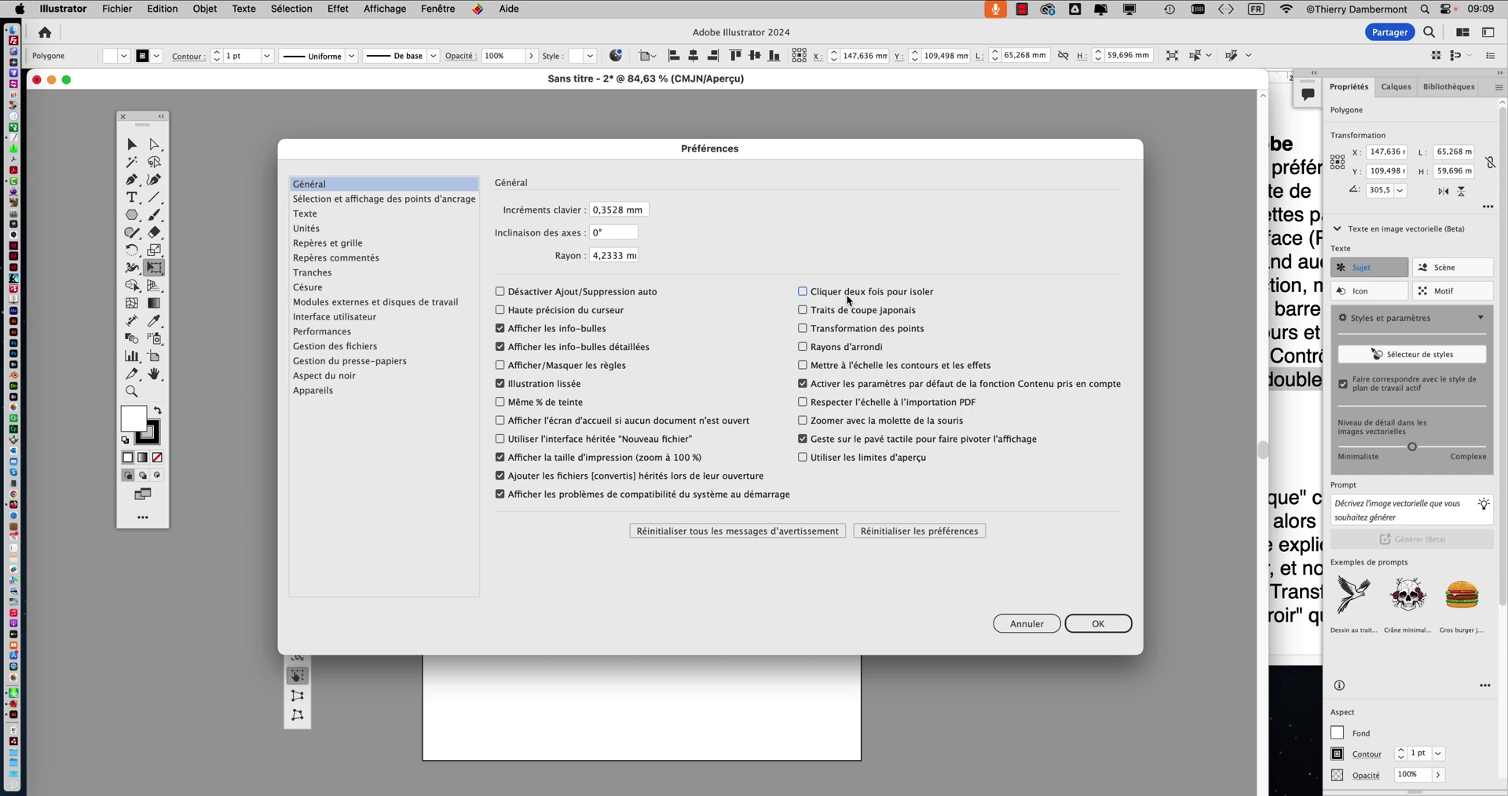
left_click(1098, 624)
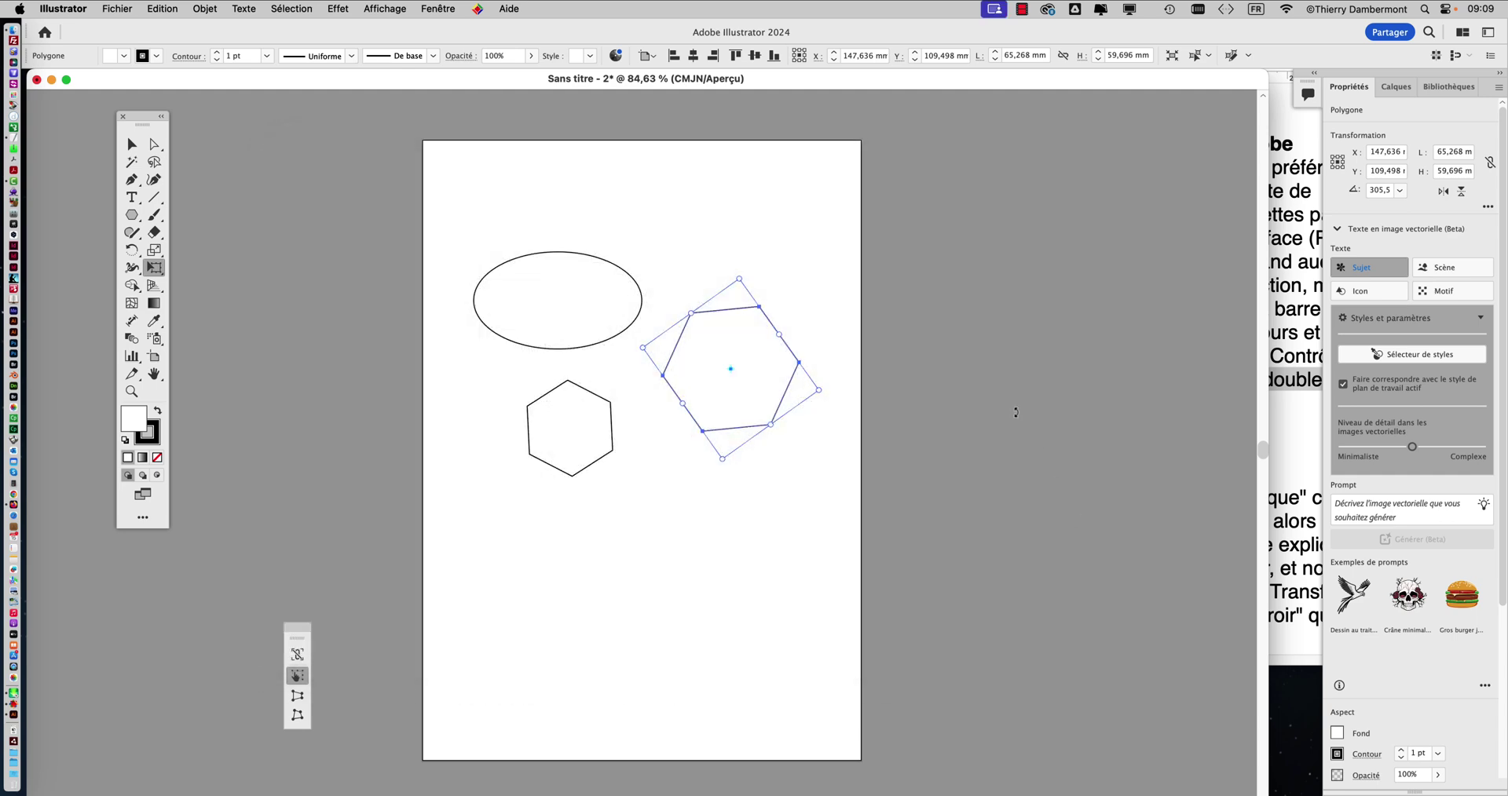